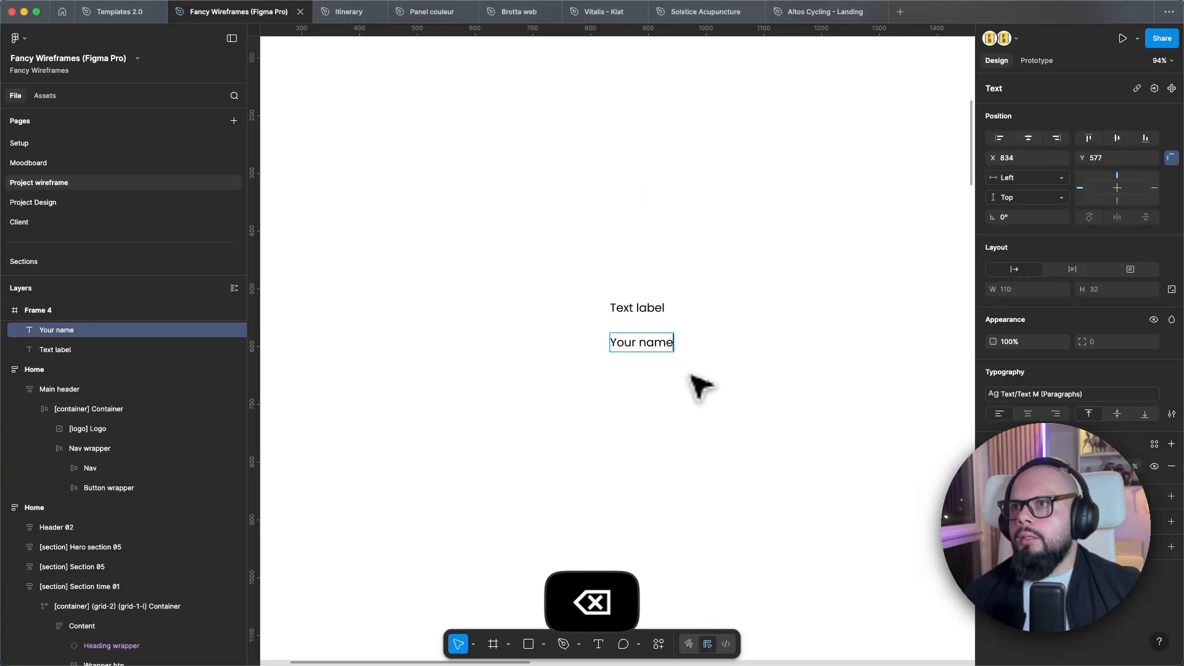
Step: Move the "Your name" text closer below the label, wrap it in an auto layout frame and align "Text label" with the frame's left edge
left_click(691, 374)
left_click_drag(645, 342, 643, 342)
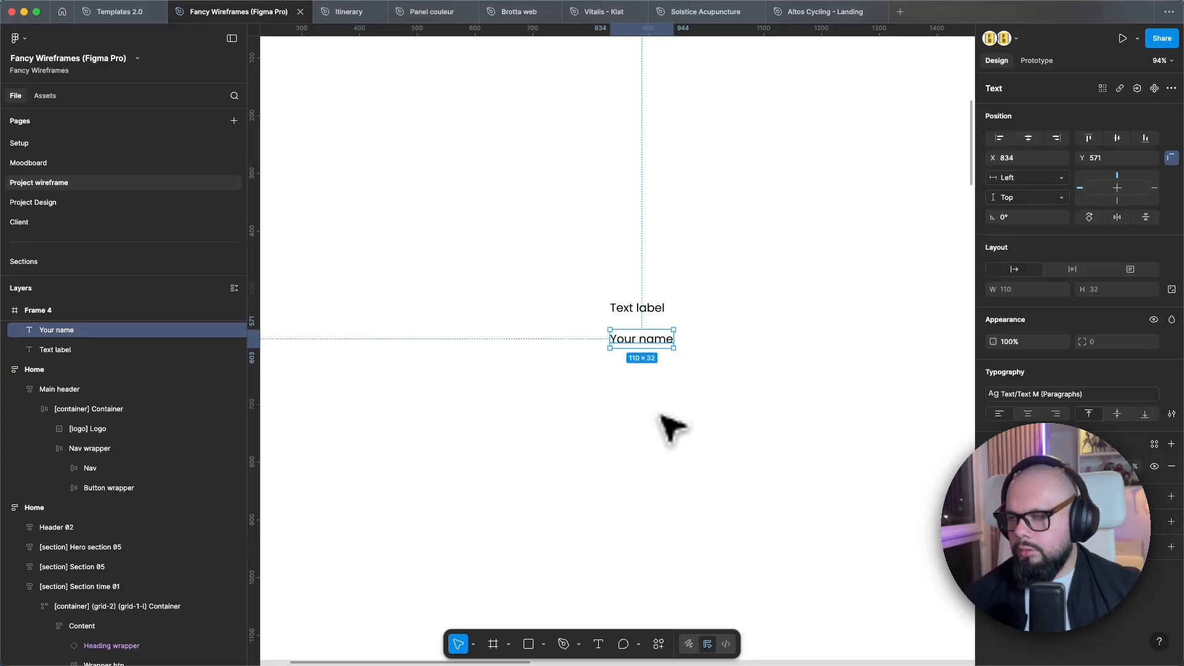
key("shift+a")
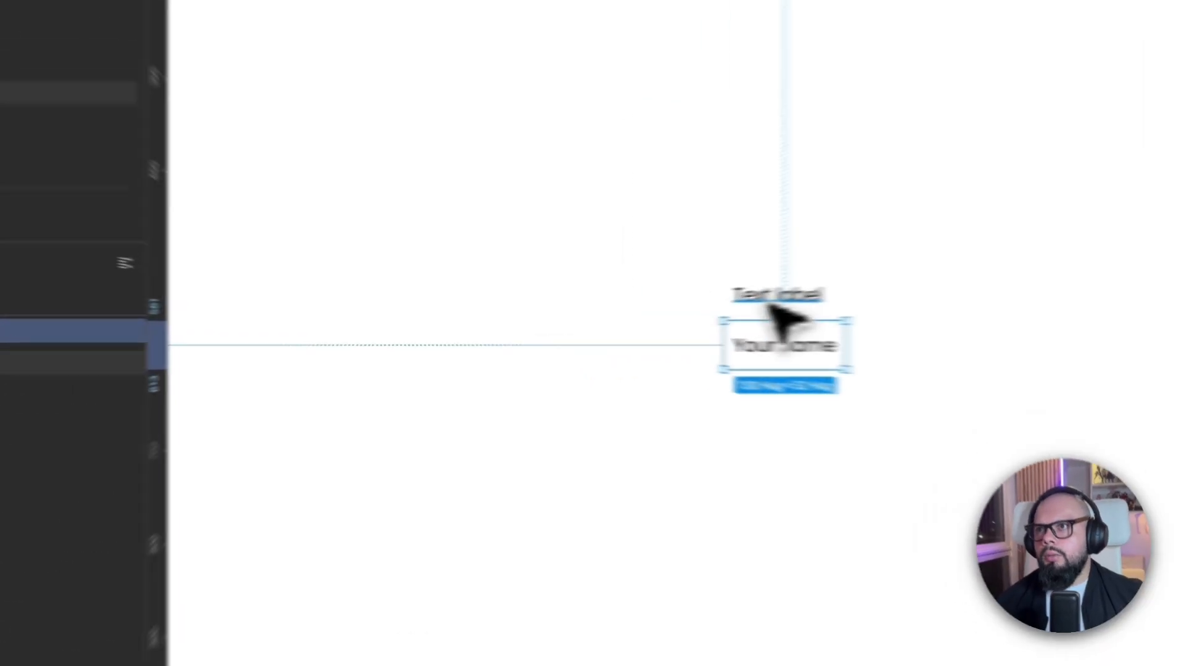
left_click_drag(631, 312, 625, 311)
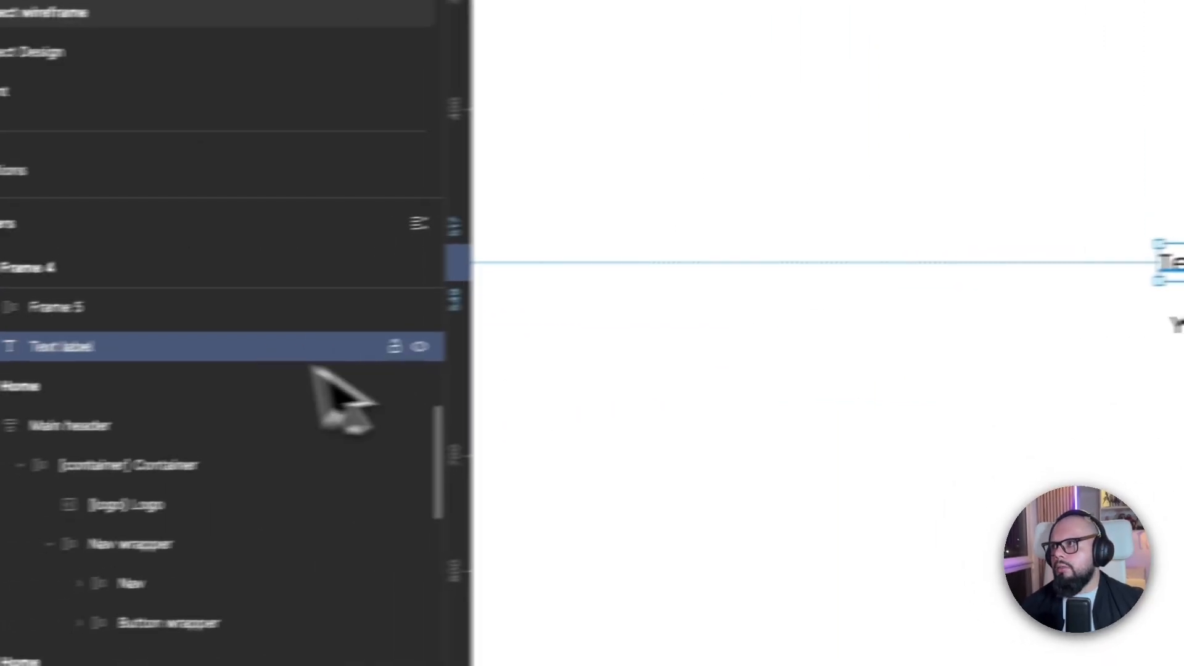
Step: Rename the "Text label" layer to Label and Frame 5 to Input, and place Input below Label in the layer order
double_click(94, 343)
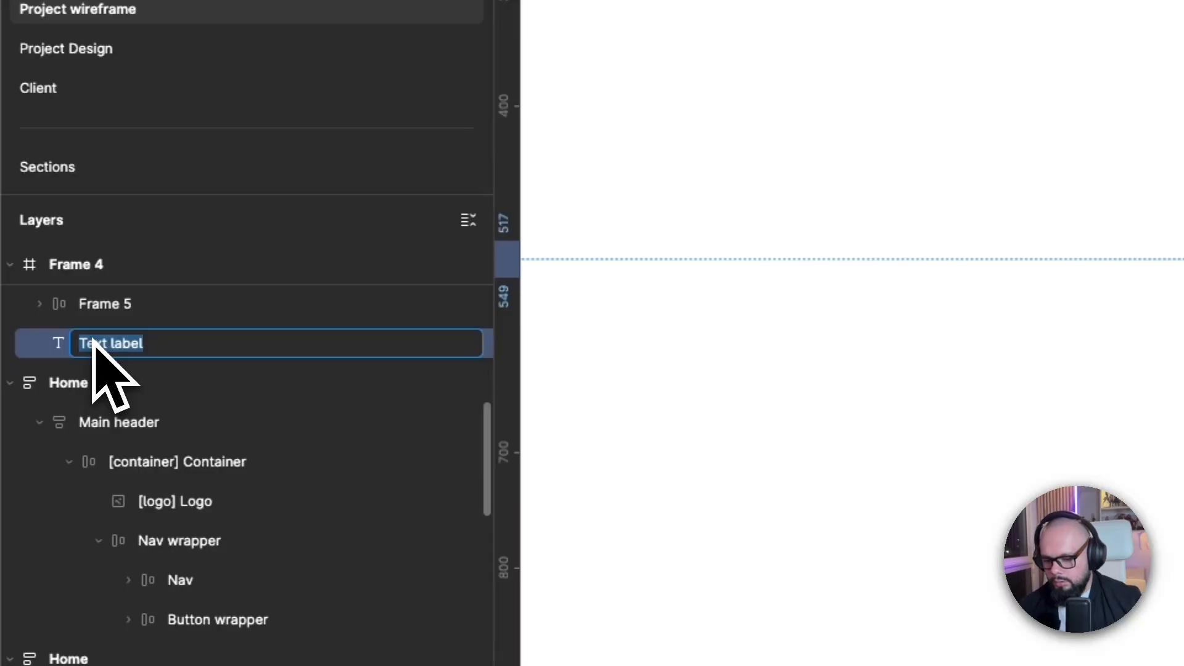
double_click(137, 308)
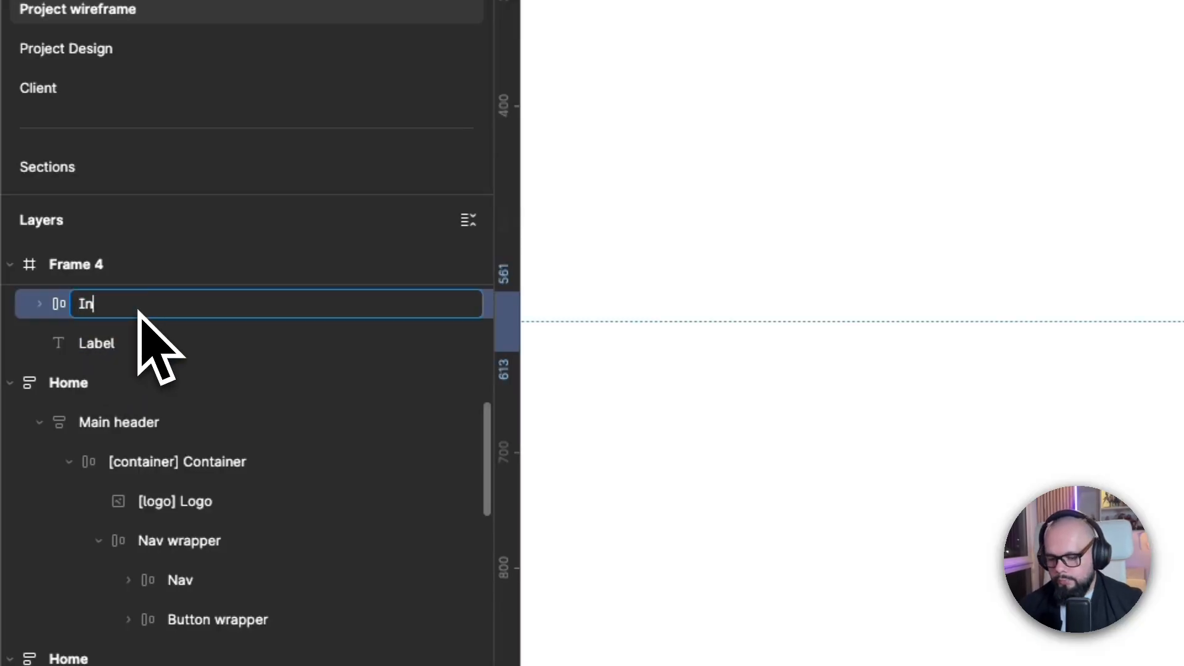
key("Return")
left_click(137, 343)
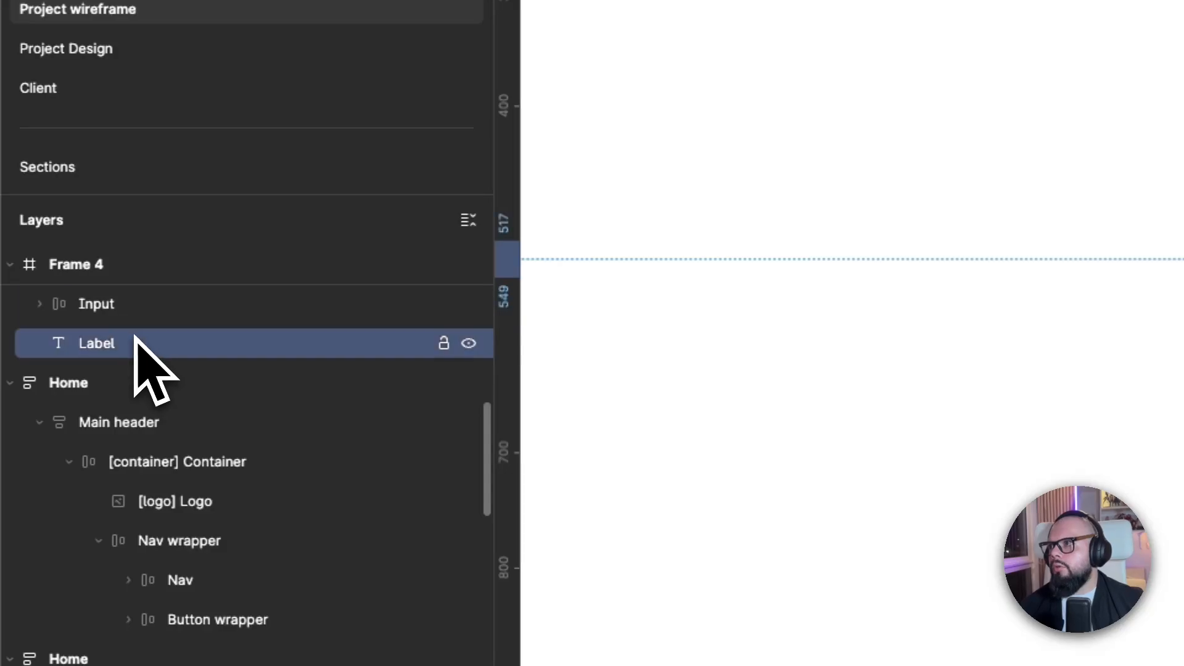
left_click_drag(148, 299, 125, 373)
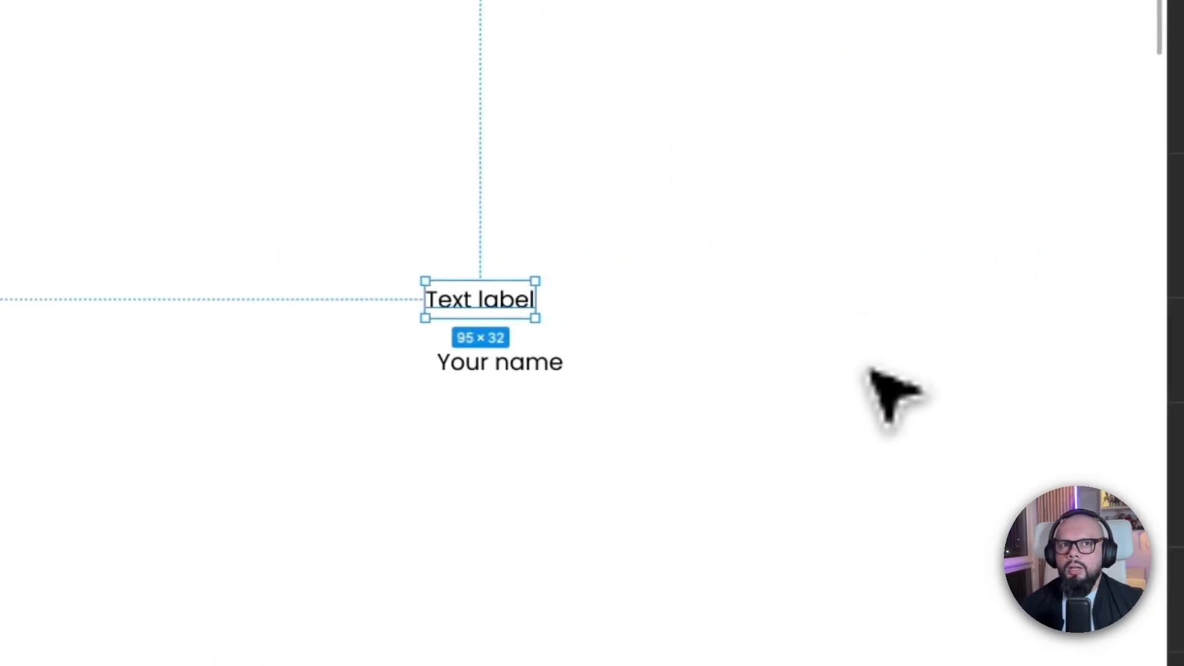
Step: Rename the "Your name" text layer inside the Input frame to Placeholder
left_click(861, 373)
double_click(493, 363)
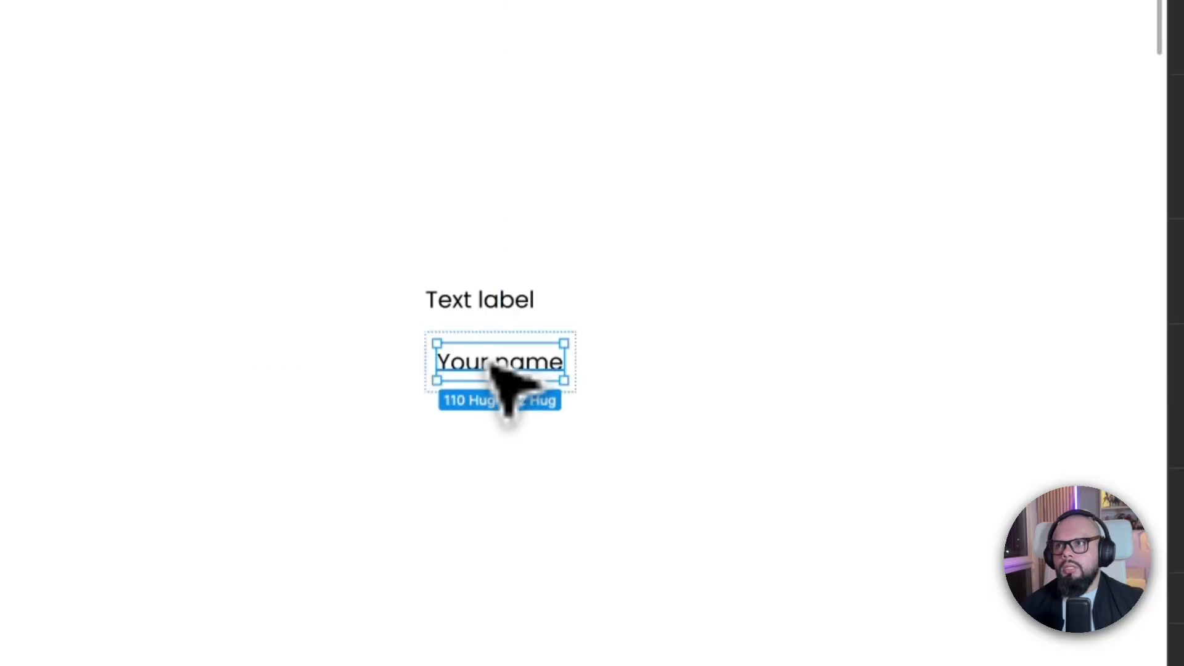
left_click(493, 303)
left_click(673, 339)
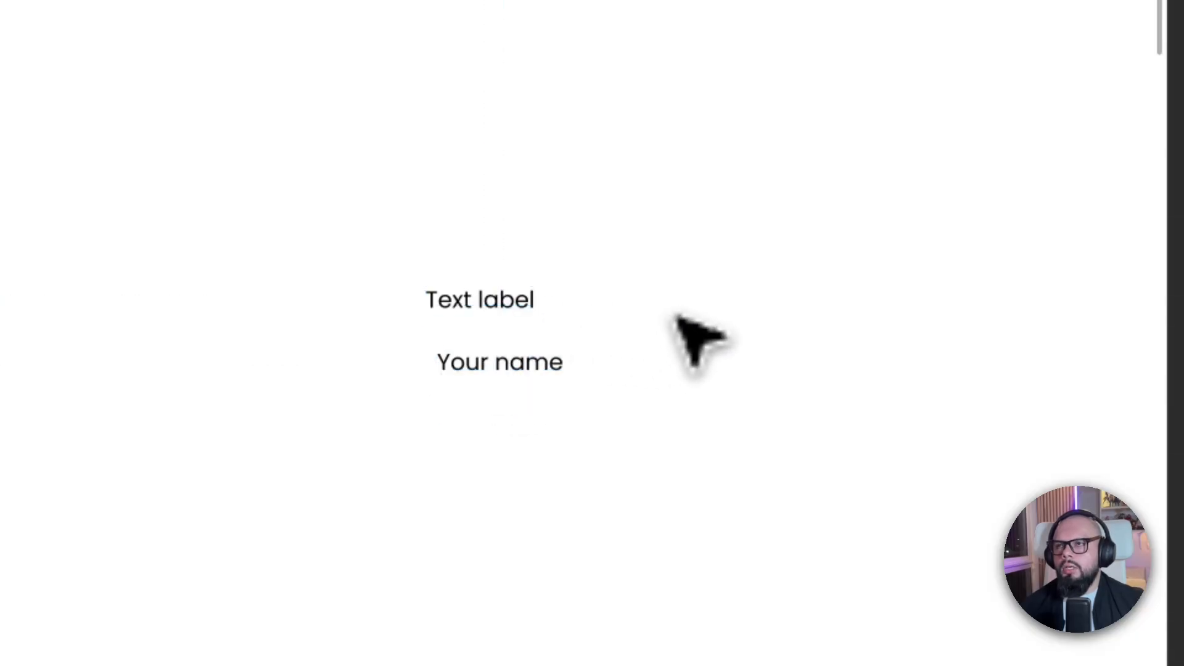
left_click(541, 387)
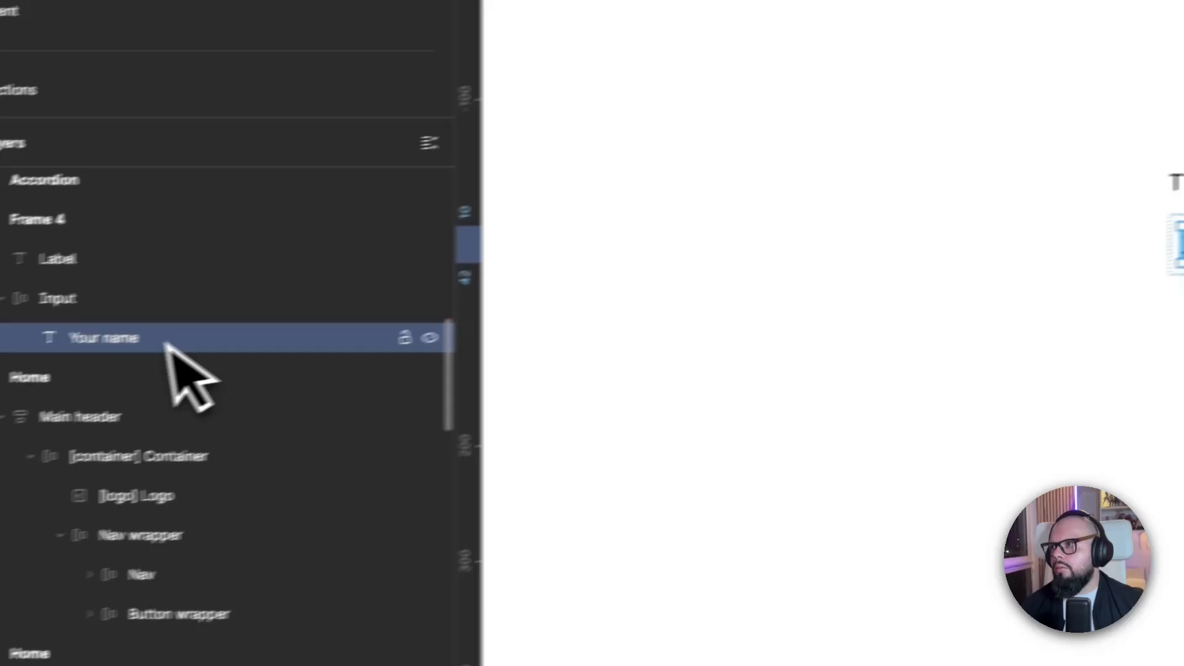
double_click(165, 343)
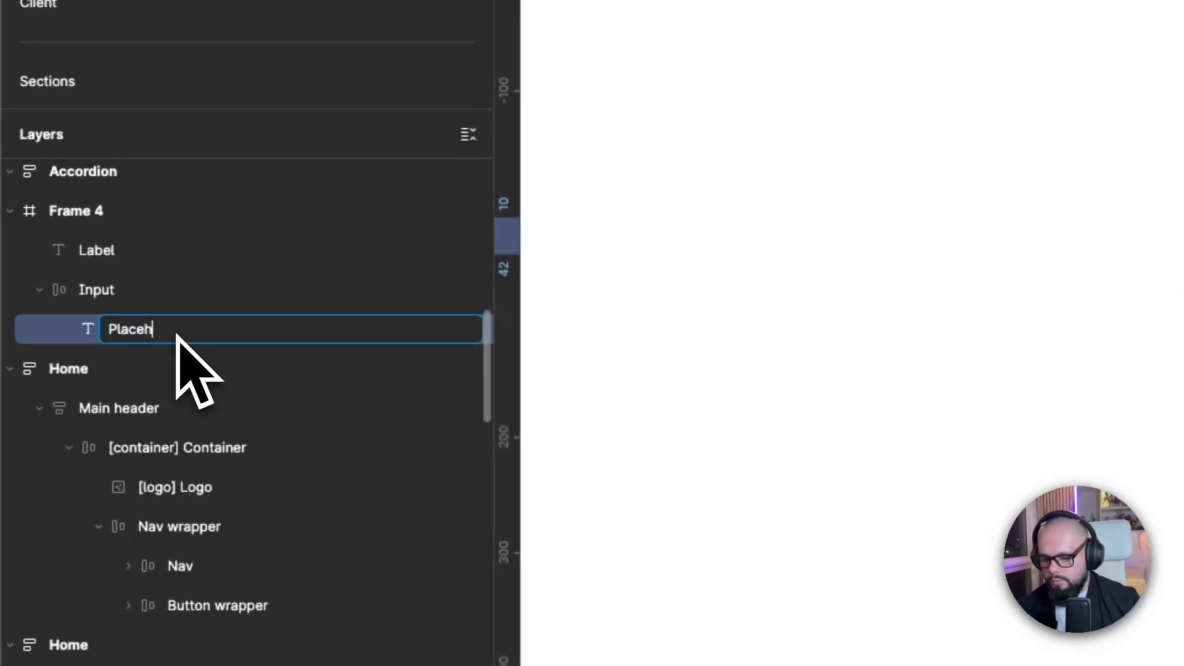
left_click(547, 357)
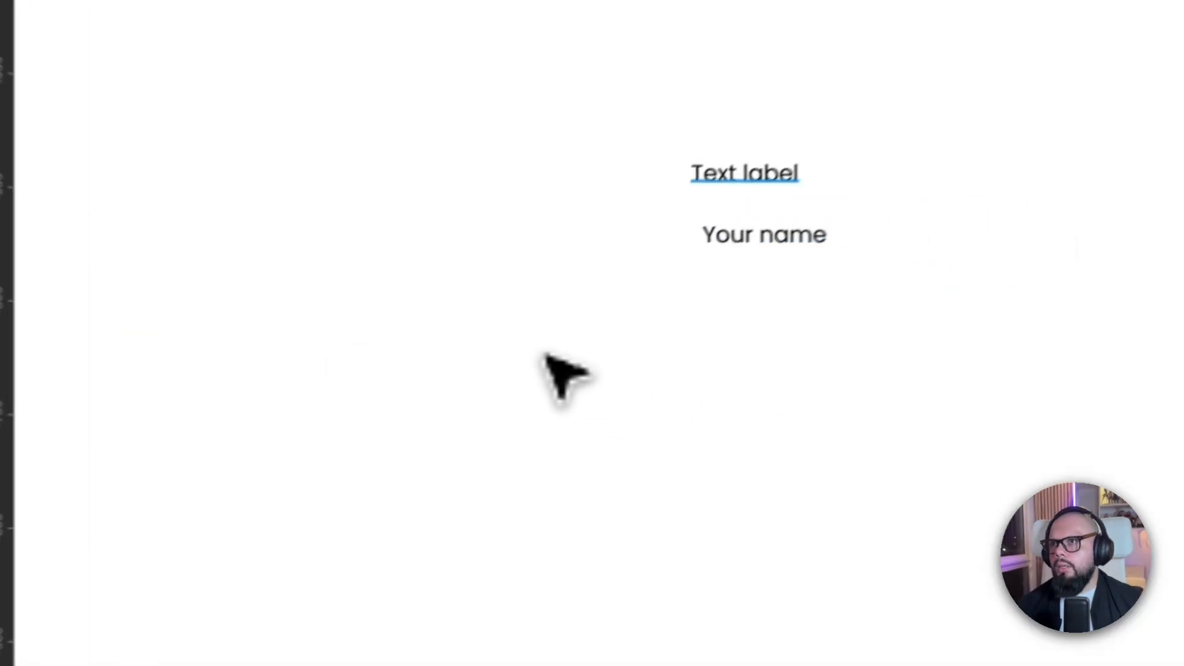
left_click_drag(625, 281, 708, 363)
left_click(708, 363)
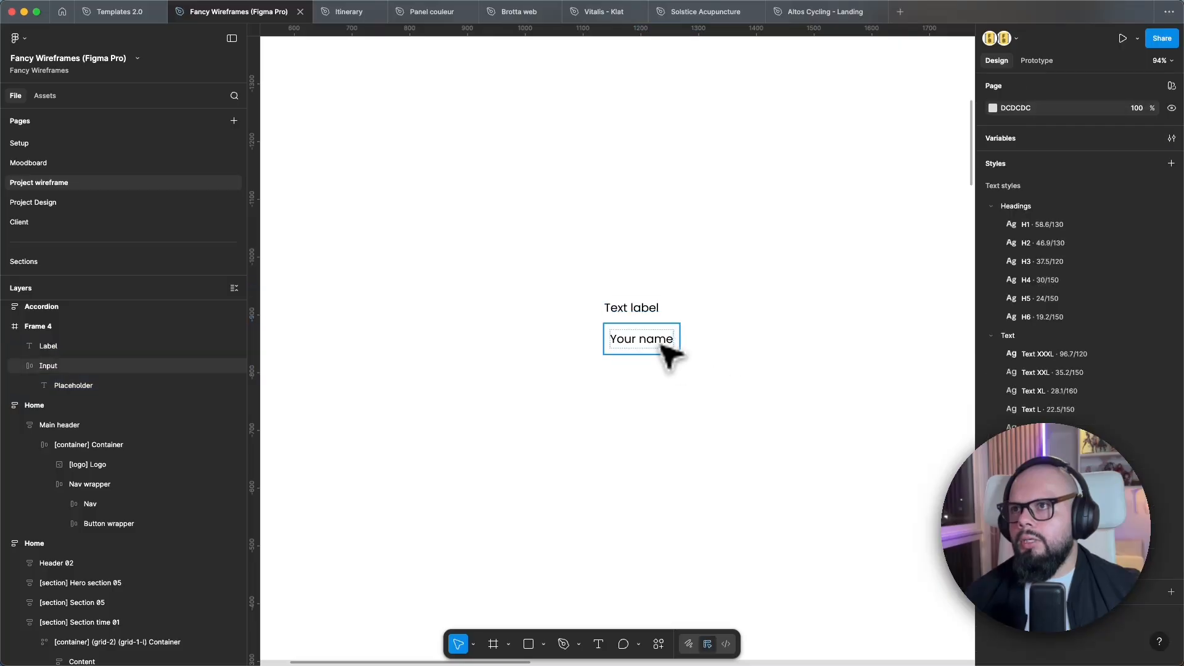
Step: Set the Input frame's gap to Auto and apply spacing variables of 16 for horizontal padding and 10.67 for vertical padding
left_click(661, 349)
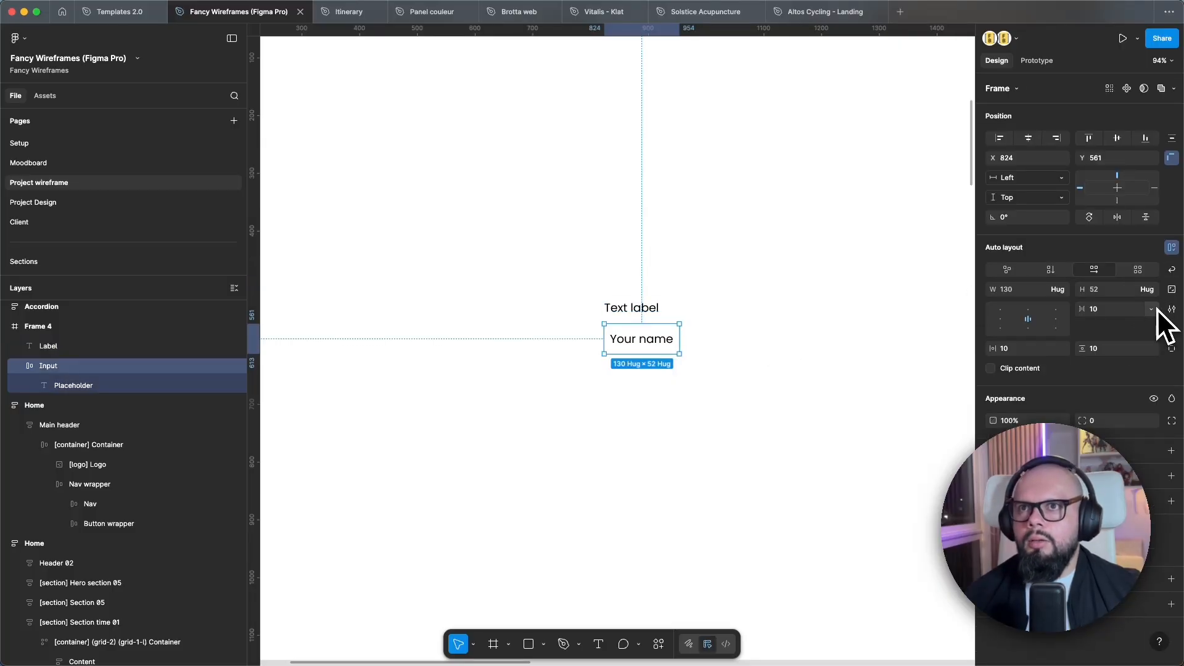
left_click(1115, 313)
key("BackSpace")
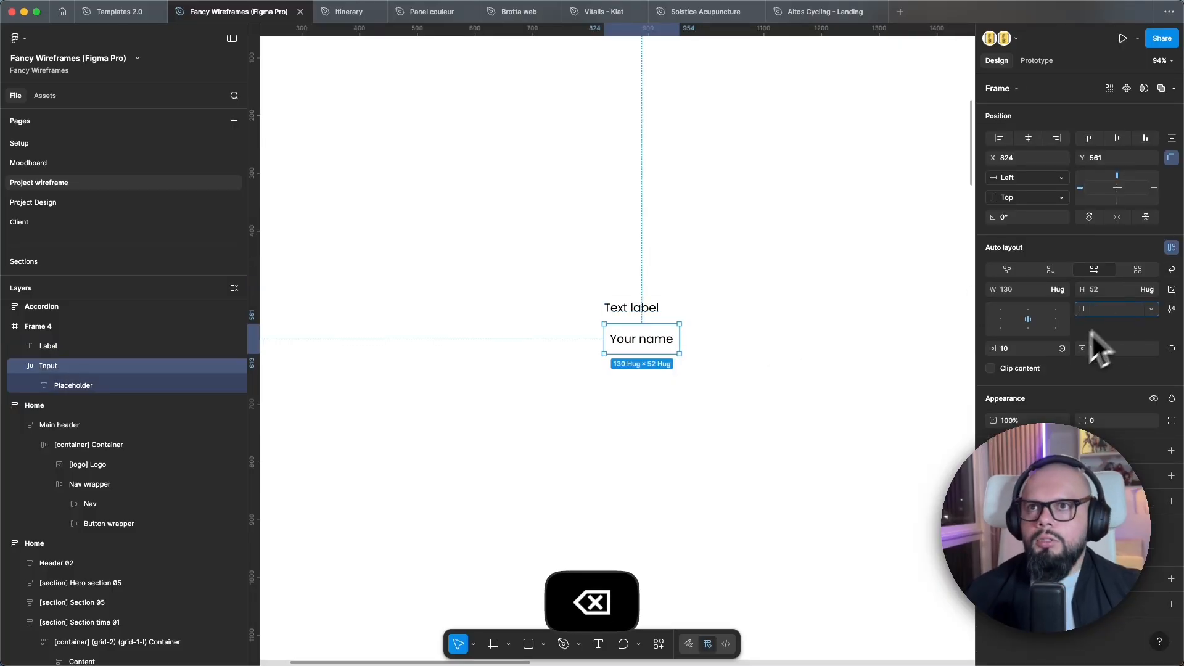
left_click(1063, 349)
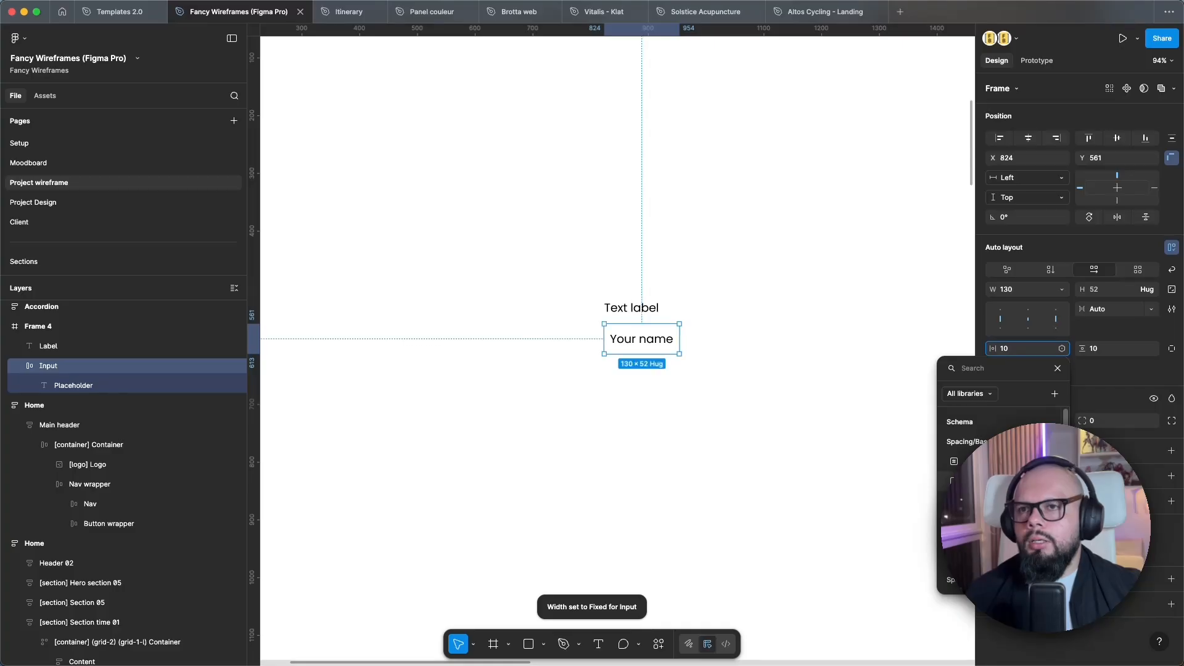
left_click(1001, 481)
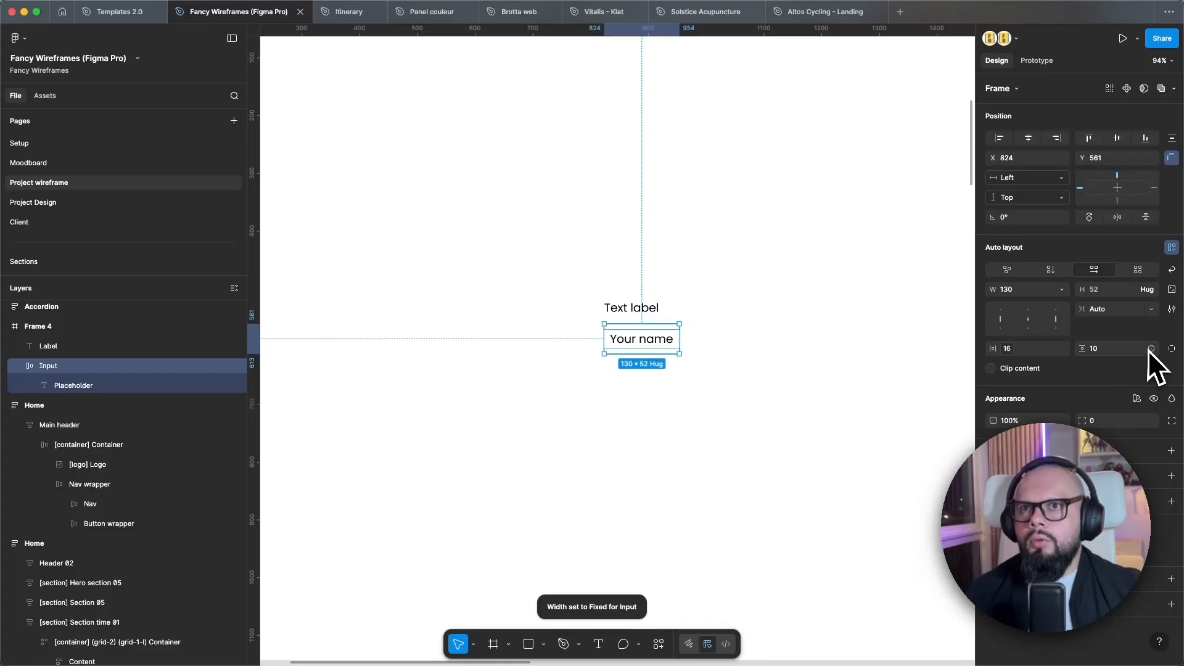
left_click(1150, 349)
left_click(1097, 462)
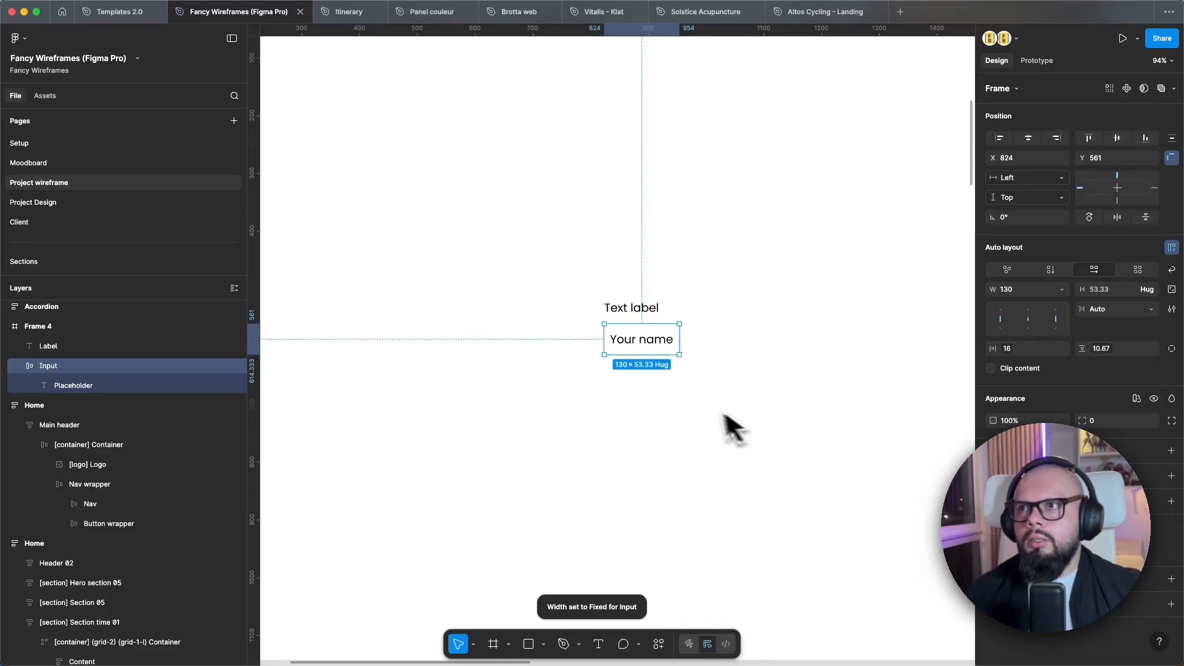
Step: Widen the Input frame to about 392, set its gap to 0 and align its content to the top left
left_click_drag(679, 339, 831, 340)
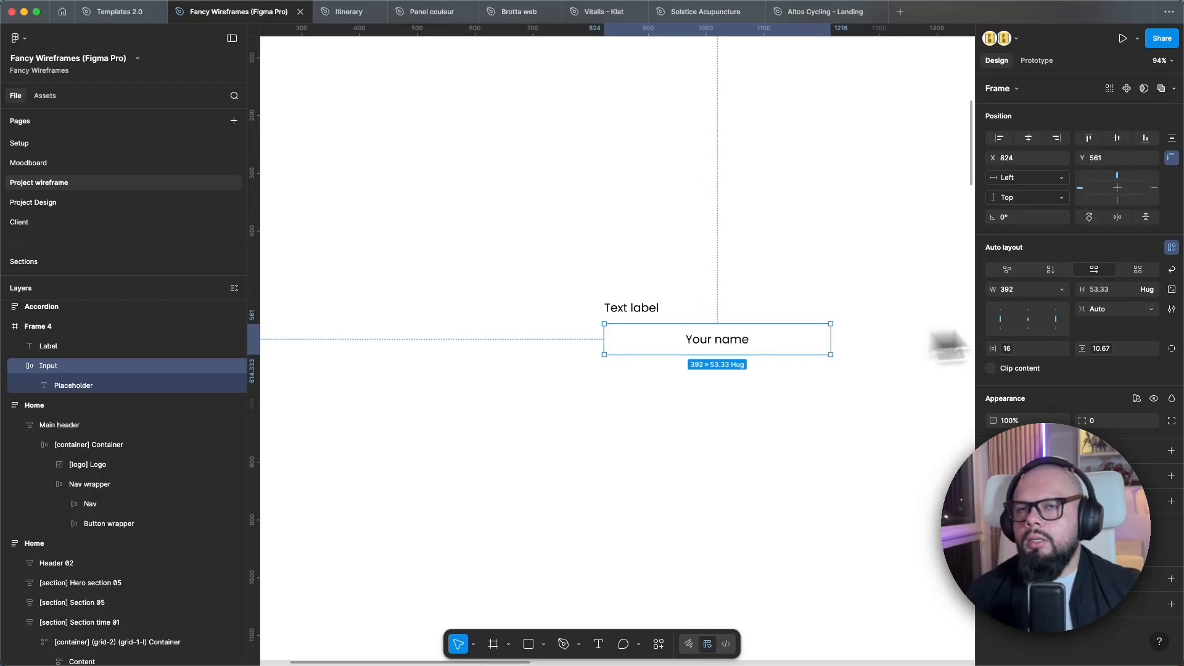
left_click(1116, 312)
type("0")
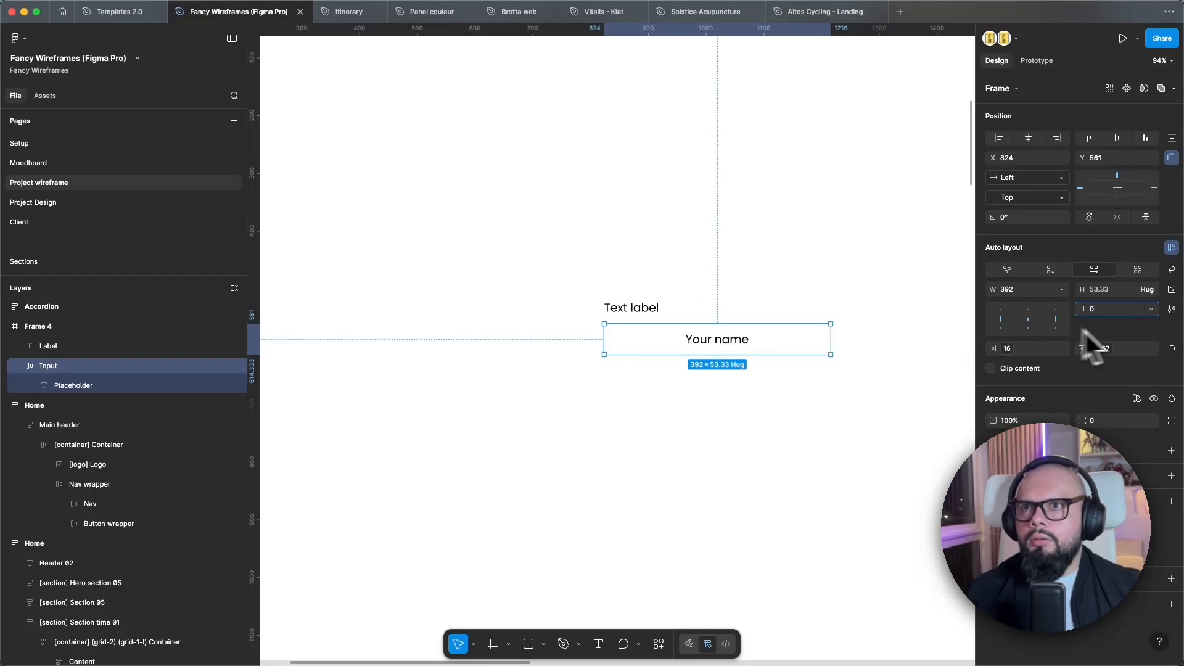
key("Return")
left_click(1000, 314)
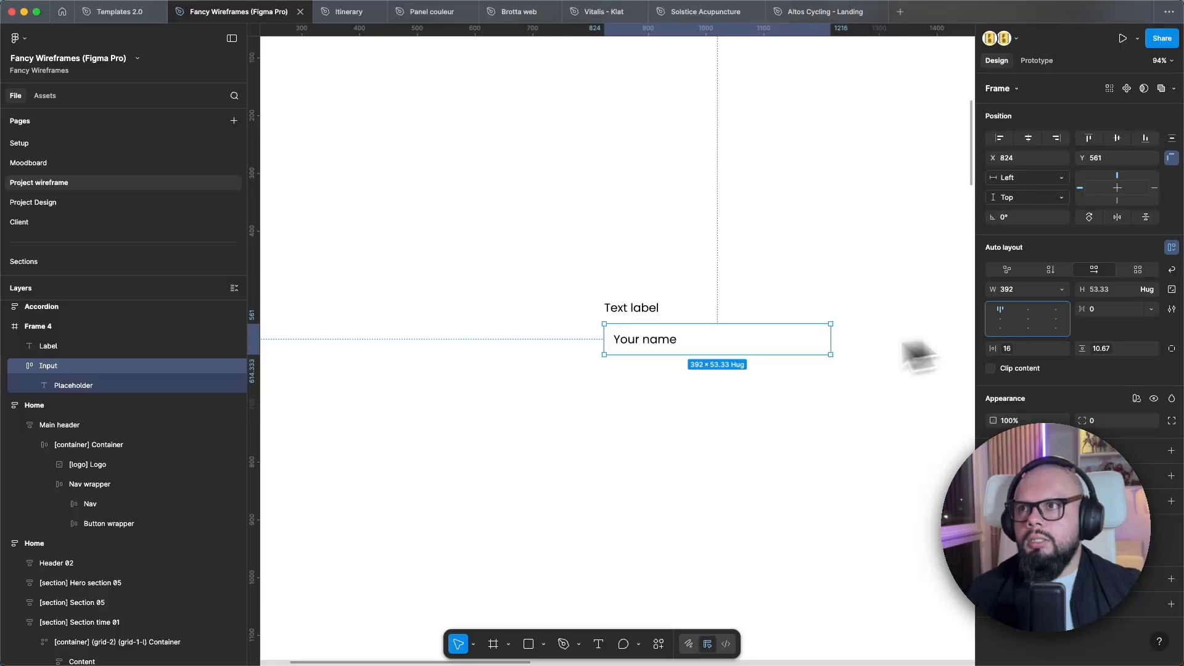
Step: Apply the Primary library colour to the "Text label" text
left_click(655, 309)
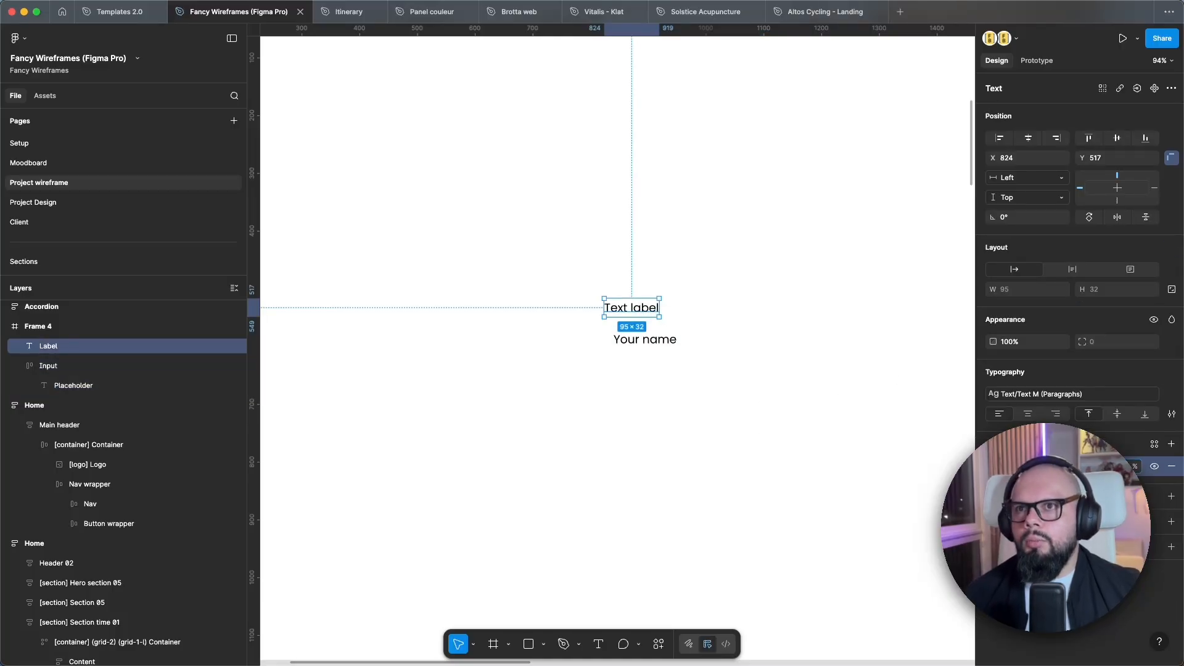
left_click(995, 466)
left_click(890, 353)
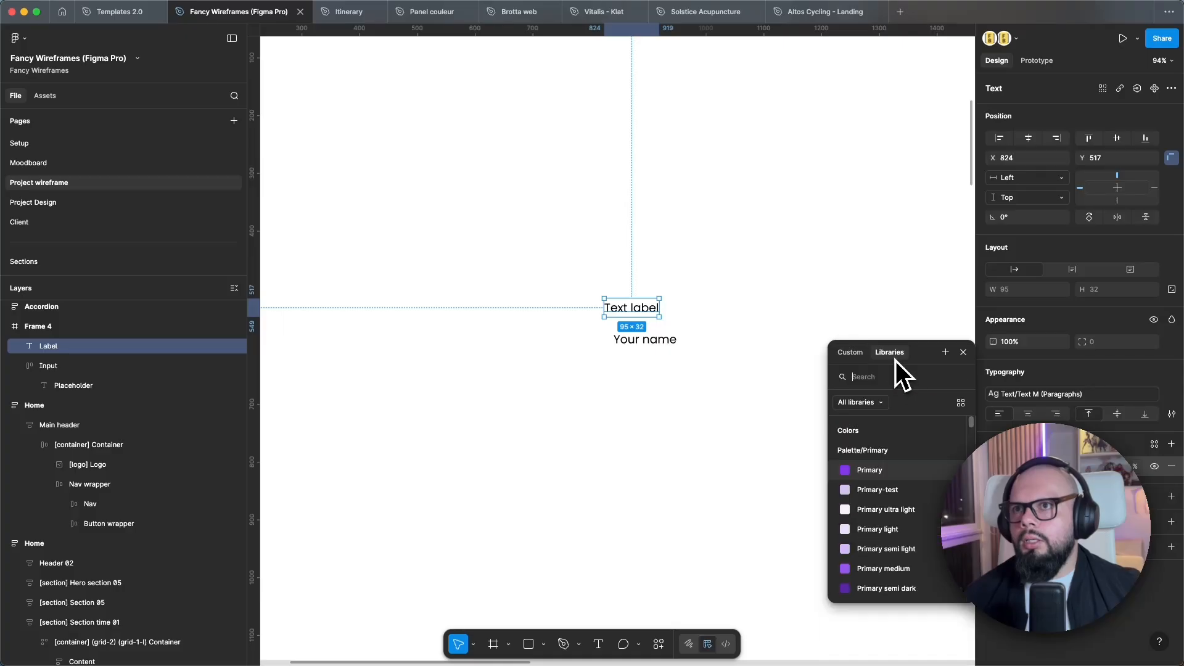
left_click(873, 469)
Step: Search the library colours for "base" and apply Base medium to the "Your name" placeholder text
left_click(665, 343)
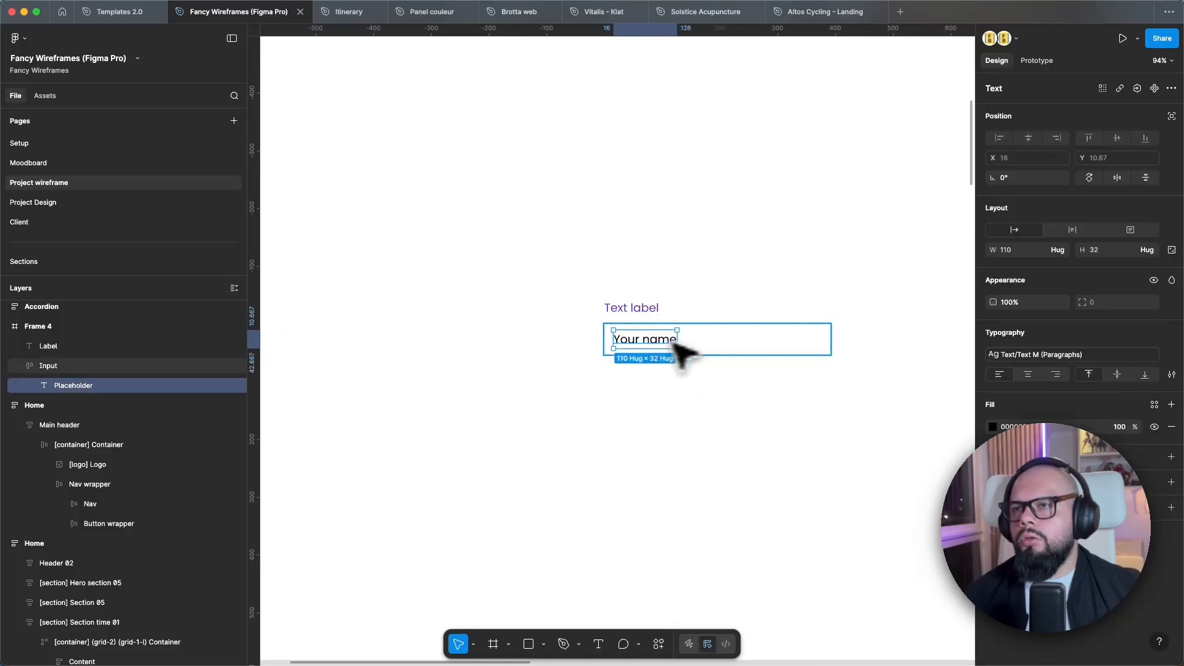
left_click(677, 345)
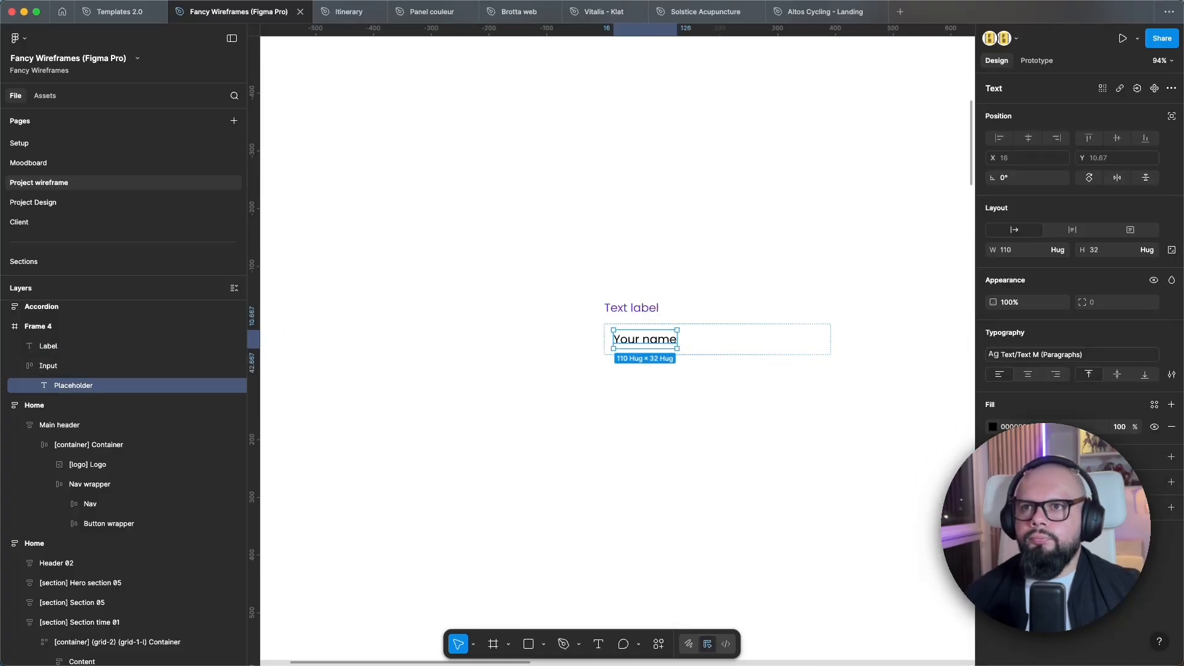
left_click(993, 427)
left_click(890, 352)
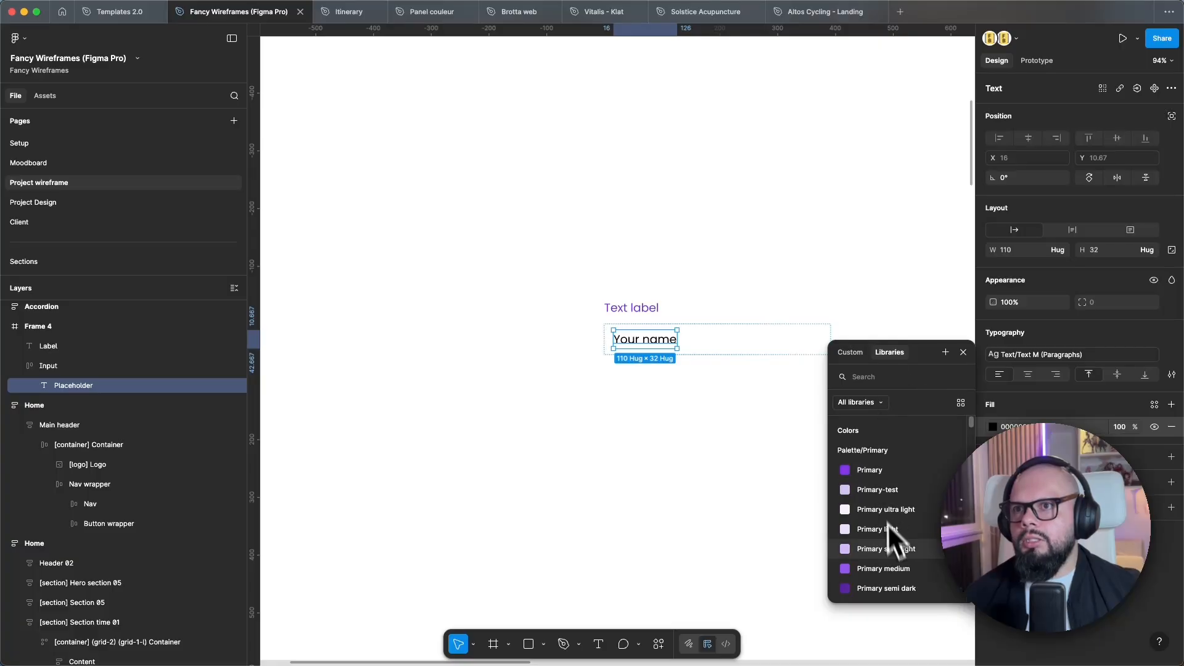
scroll(864, 549, "down", 2)
type("base")
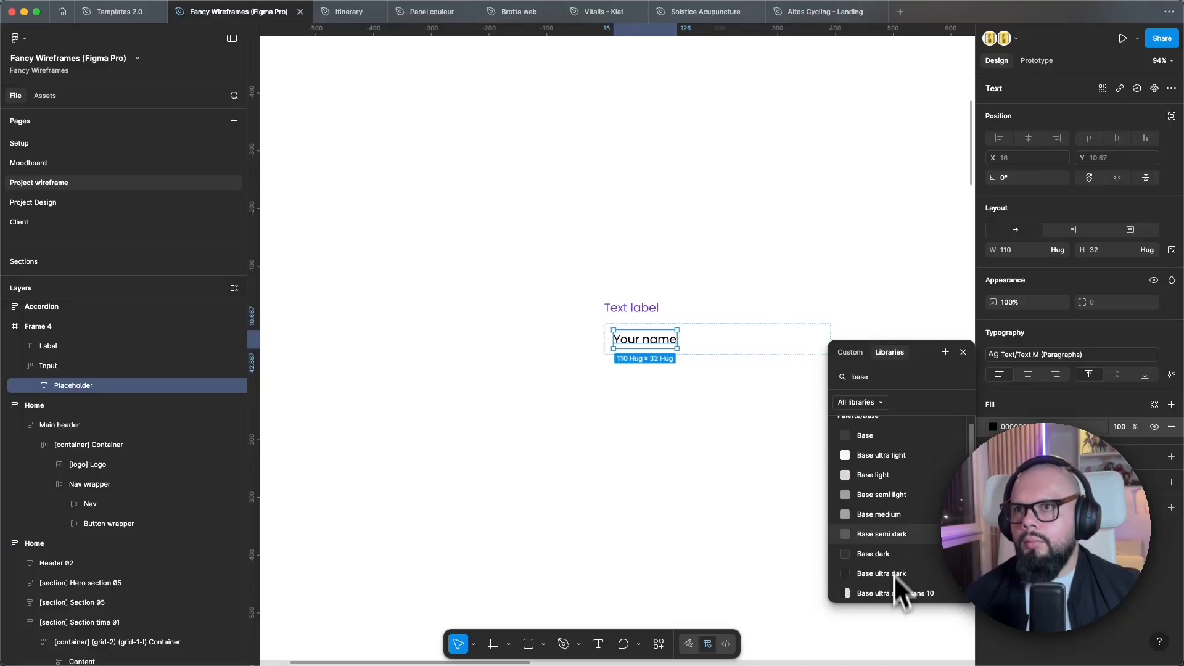
left_click(894, 513)
key("Escape")
left_click(734, 450)
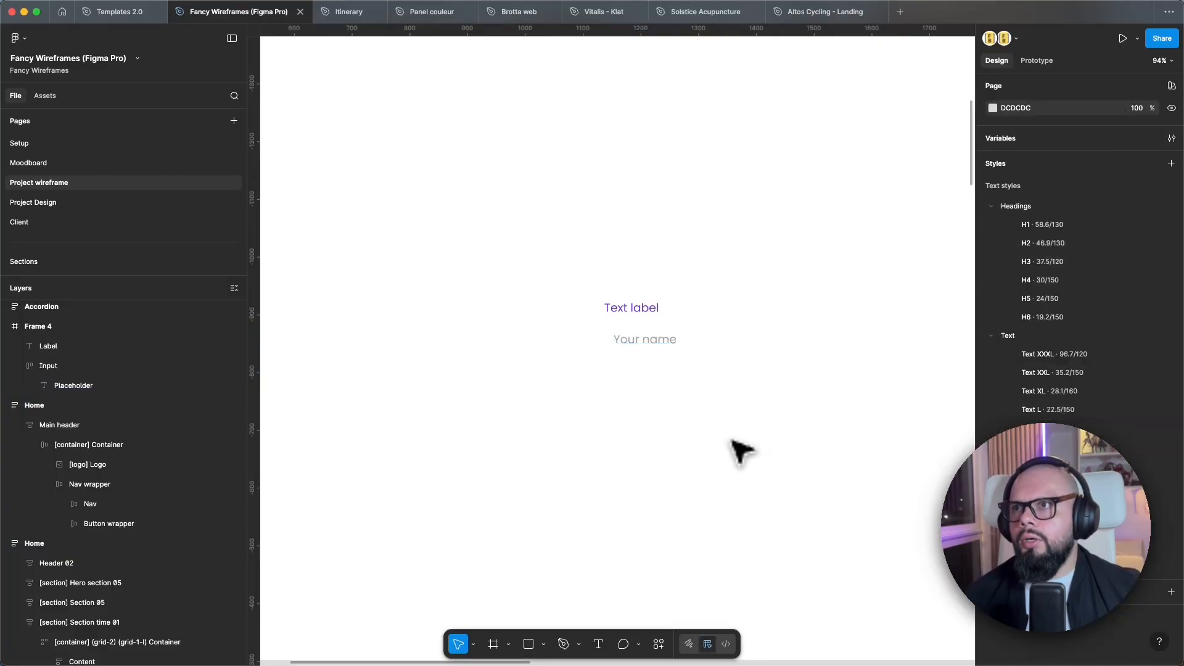
Step: Add a stroke to the Input frame and colour it with the first library colour matching "bo"
left_click(782, 352)
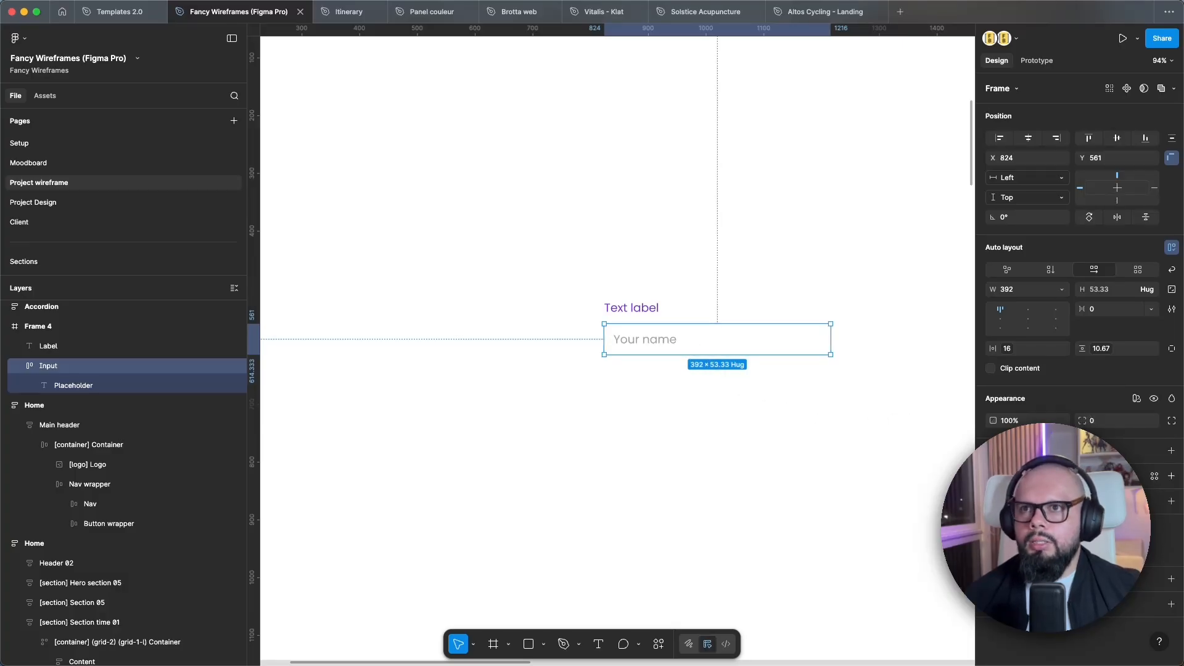
left_click(1171, 477)
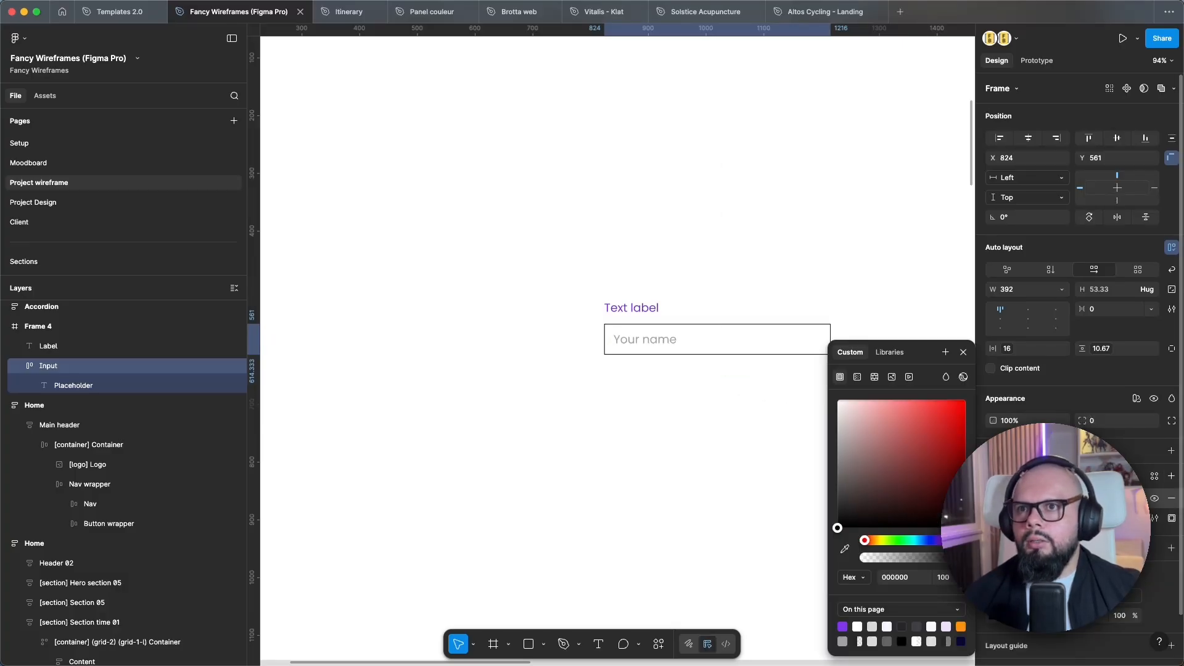
left_click(894, 358)
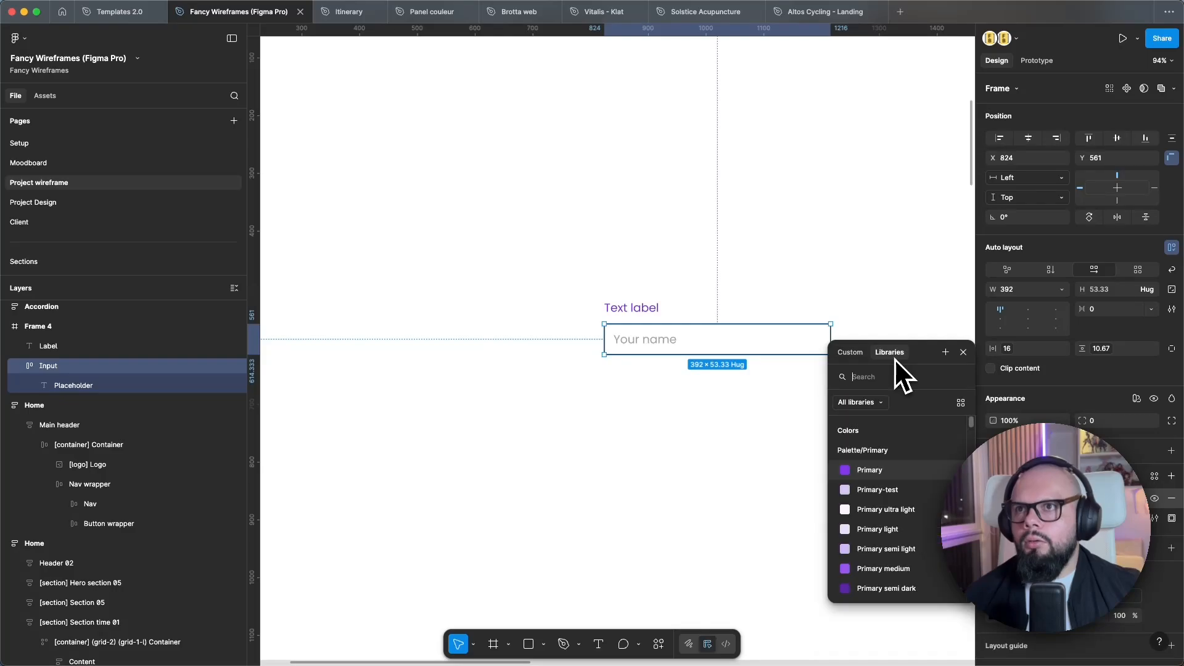
type("bo")
left_click(892, 451)
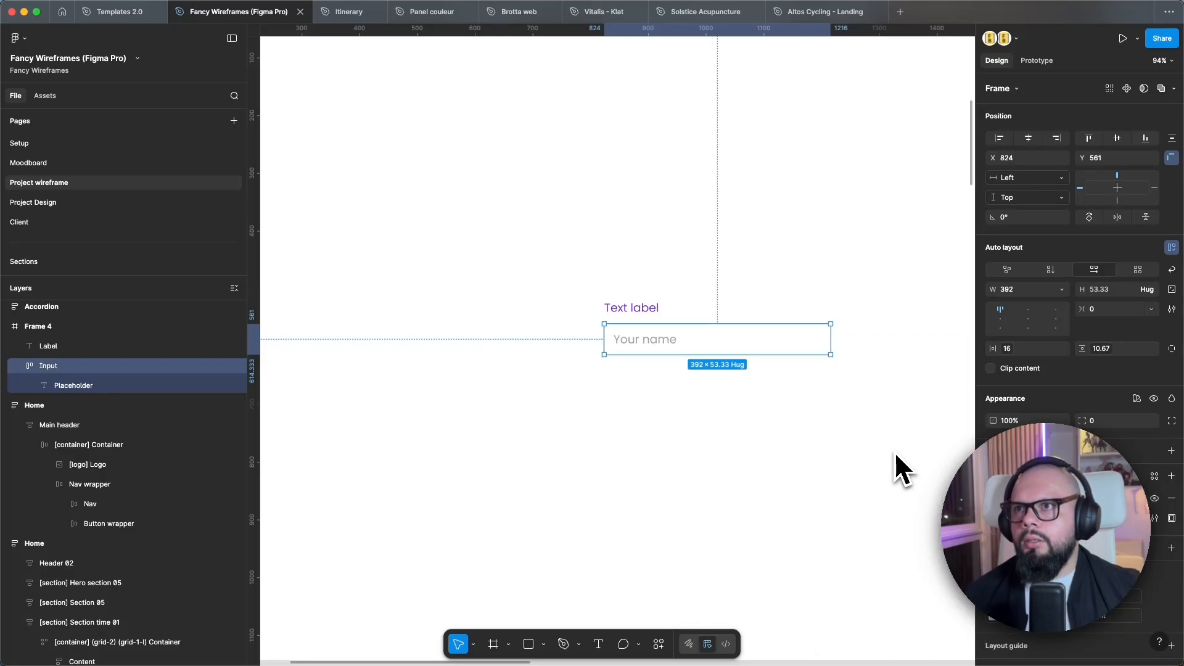
Step: Apply the corner radius variable with value 20 to the Input frame
left_click(1152, 422)
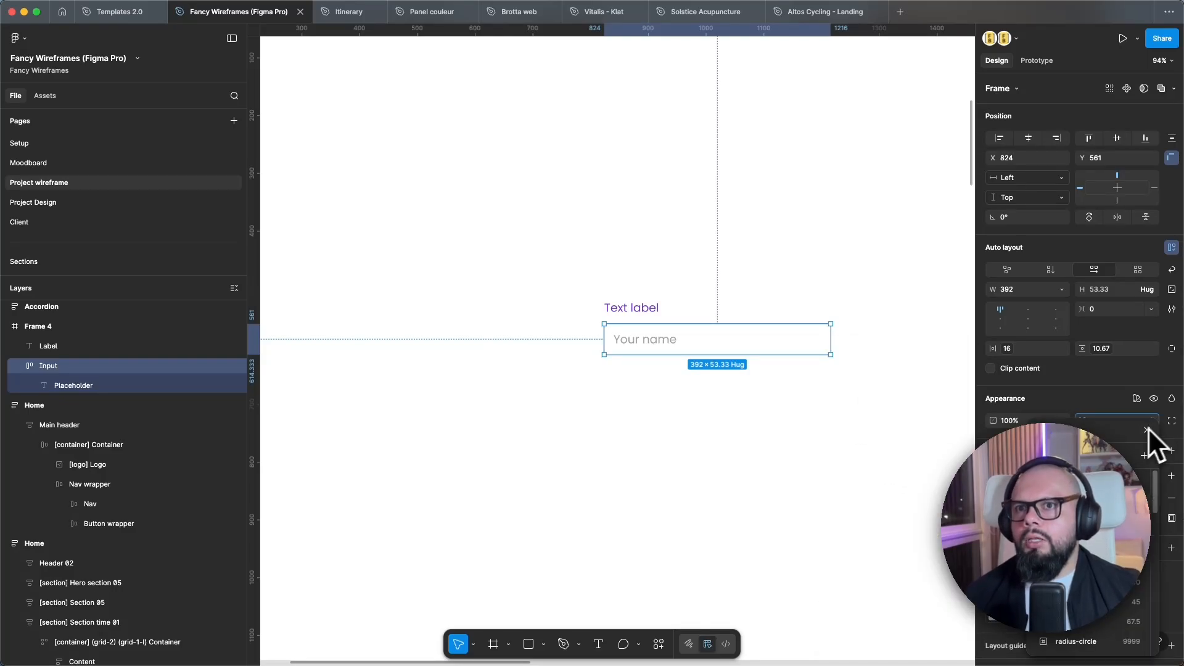
left_click(1074, 563)
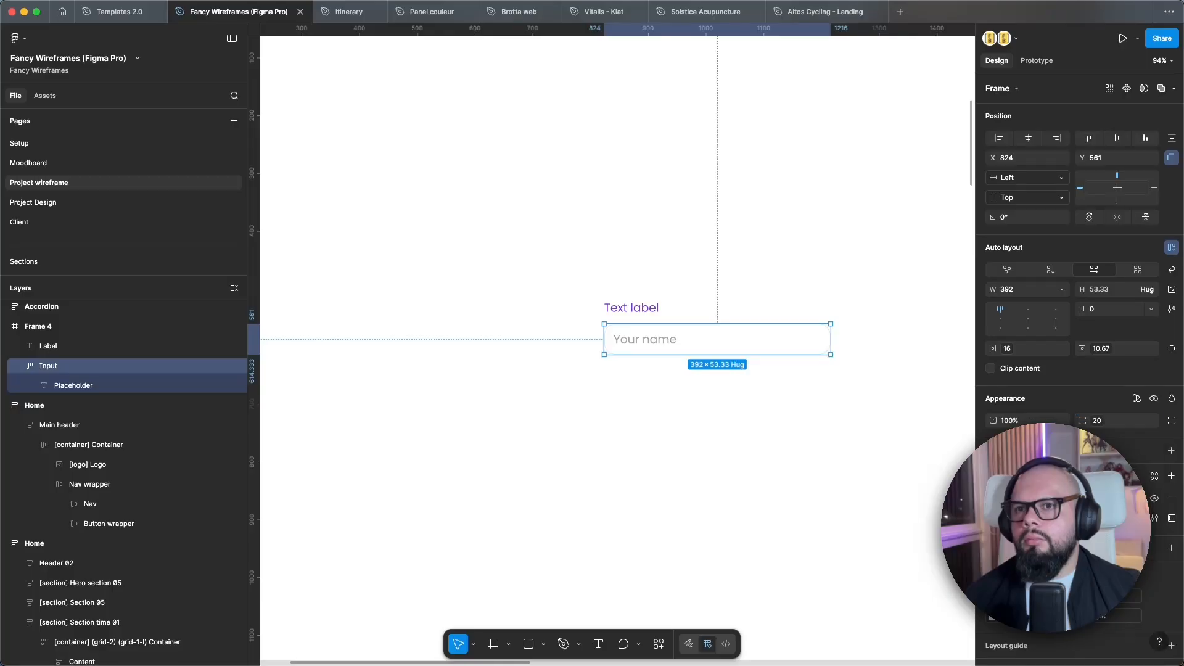
left_click(816, 478)
left_click(792, 355)
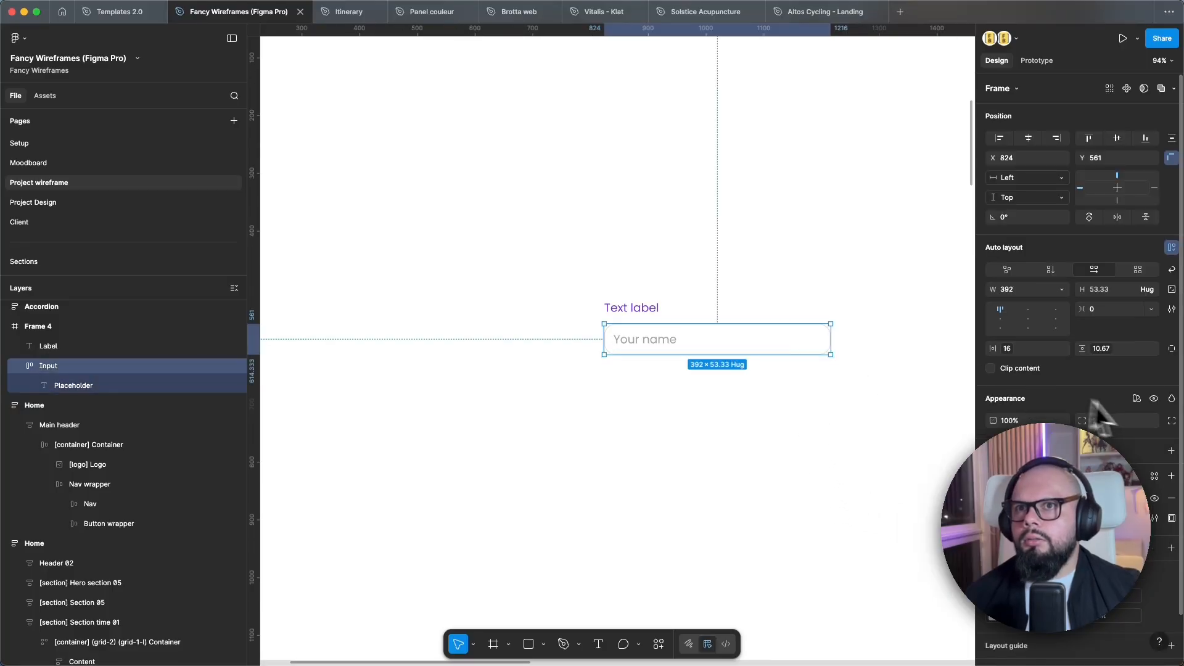
left_click(746, 484)
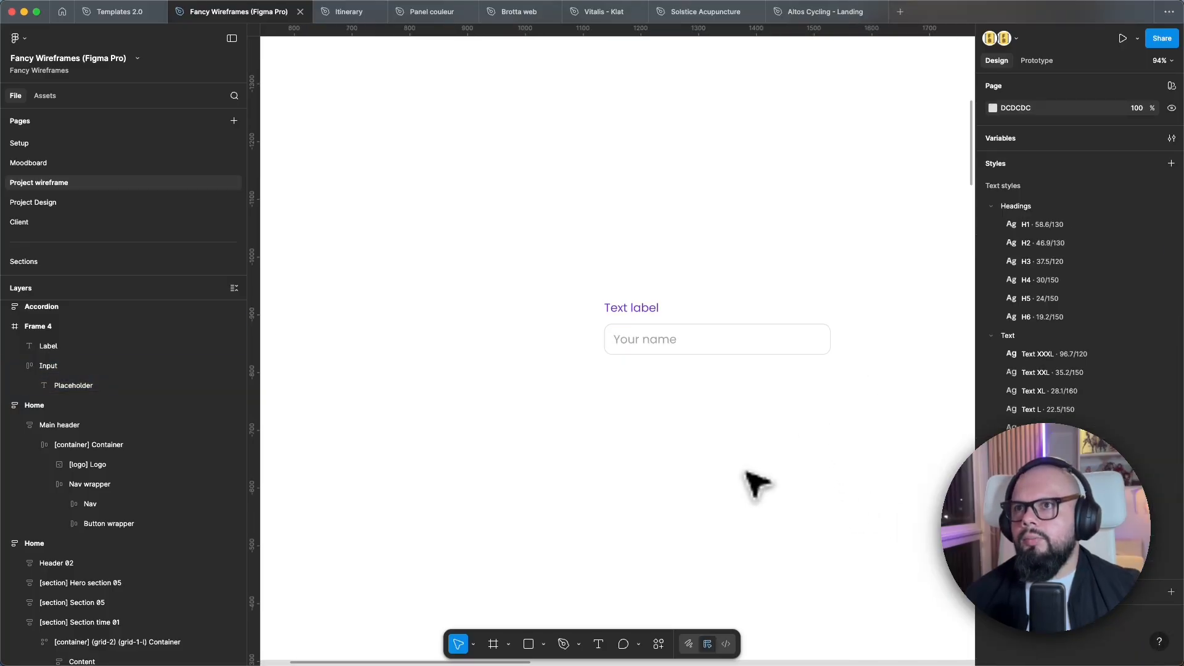
left_click(635, 308)
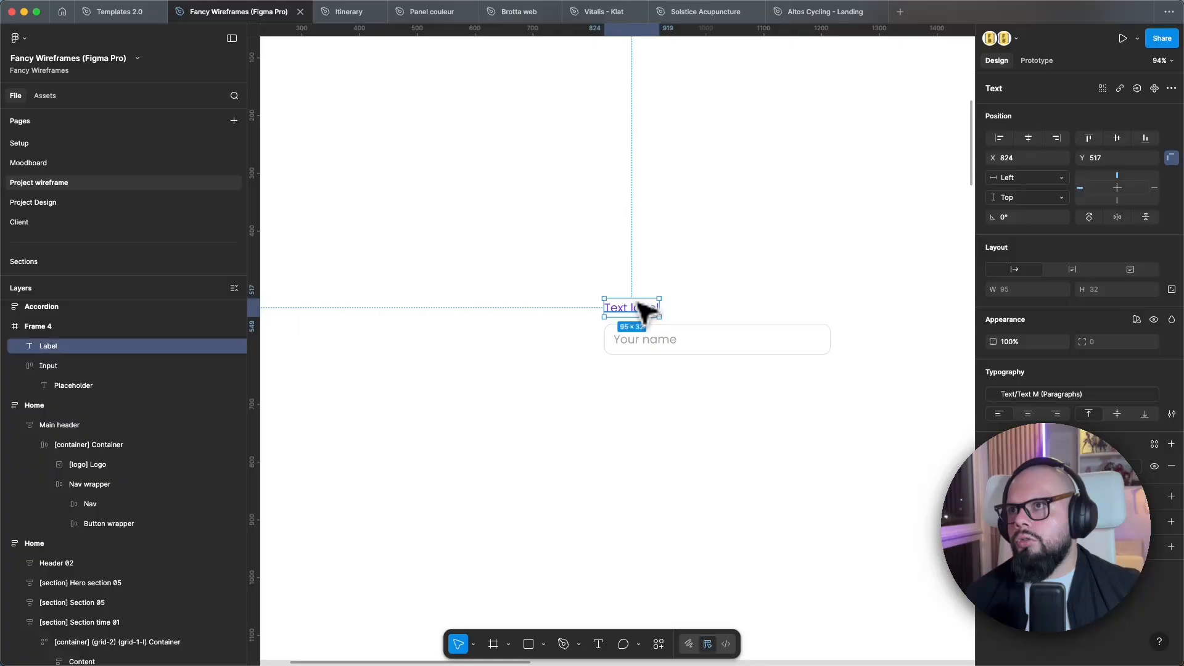
left_click(666, 343)
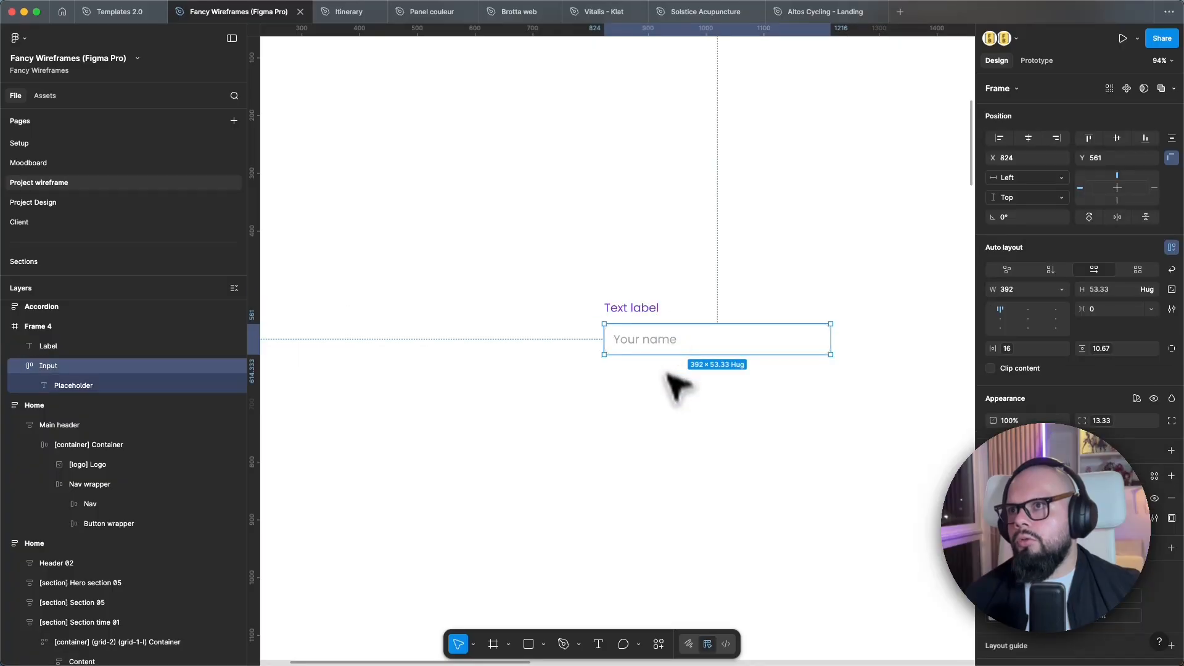
left_click(666, 342)
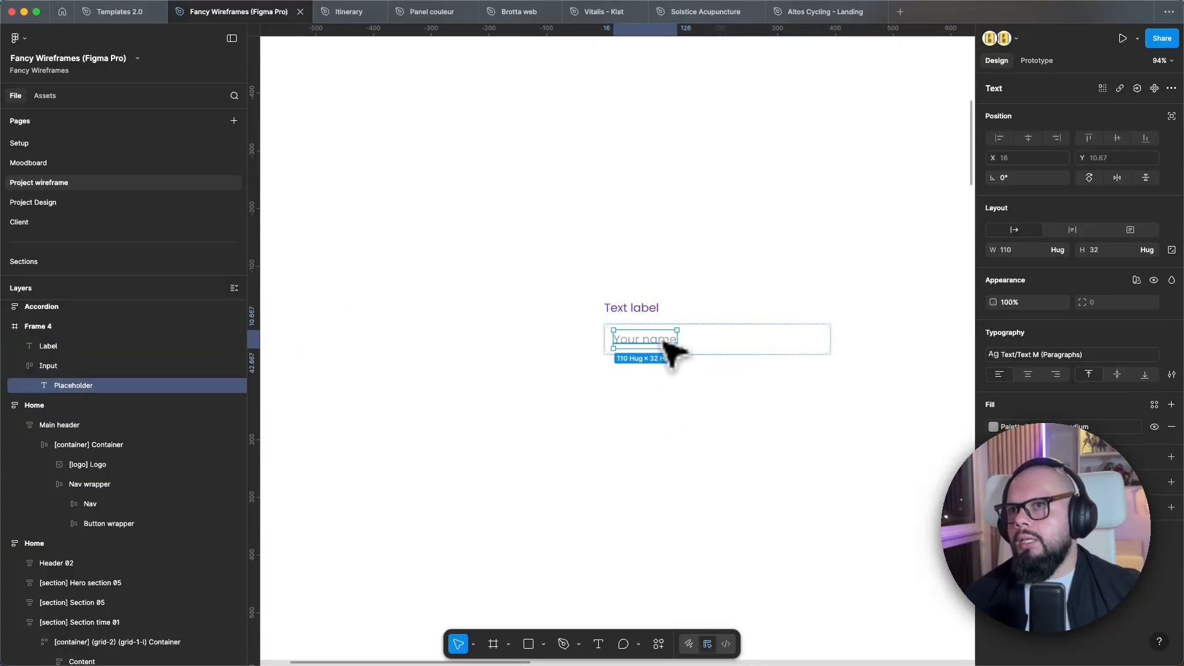
Step: Apply the Text XS text style to the "Text label" text above the input
left_click(655, 309)
left_click(1028, 394)
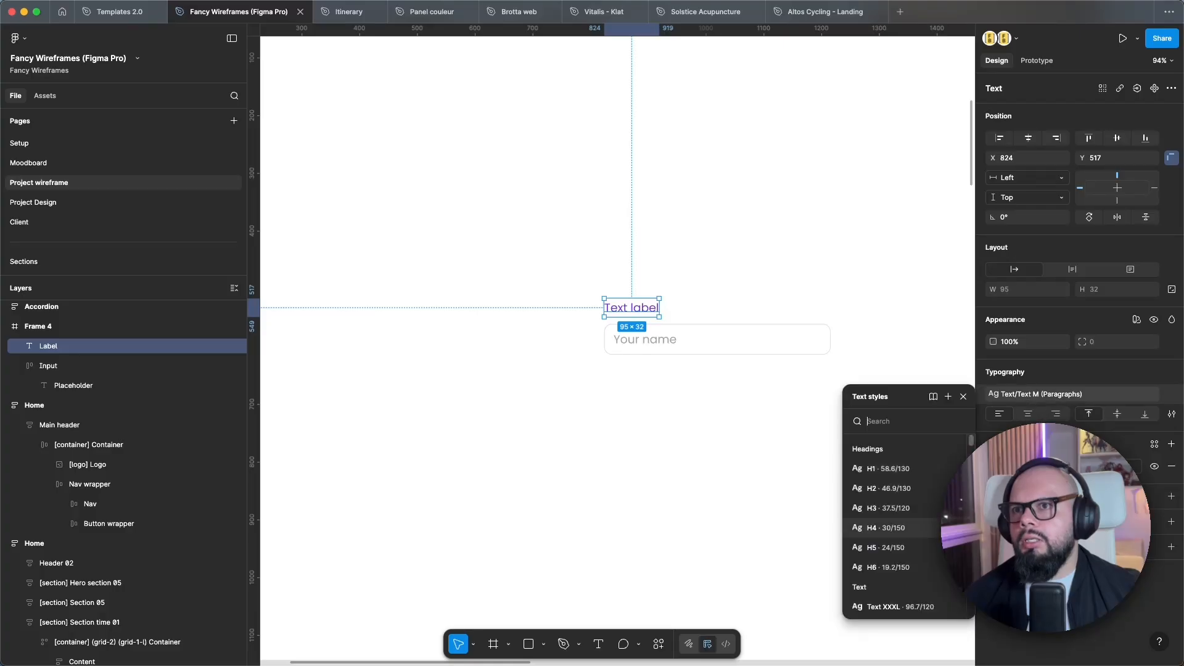
scroll(874, 508, "down", 3)
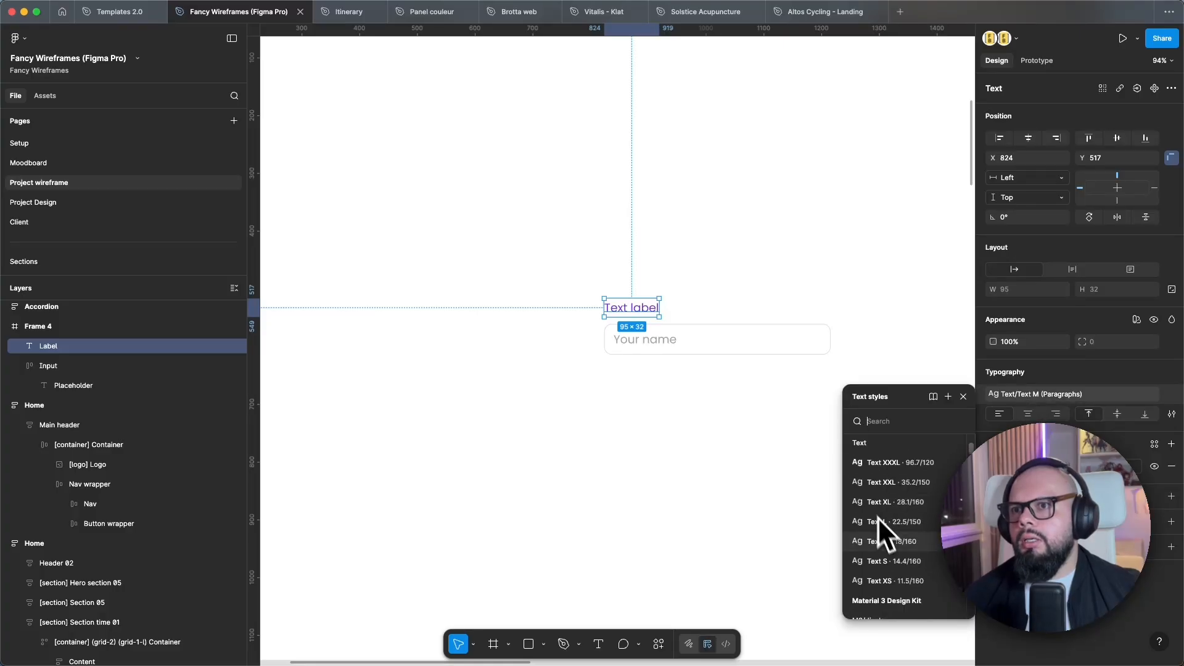
left_click(884, 581)
left_click(692, 462)
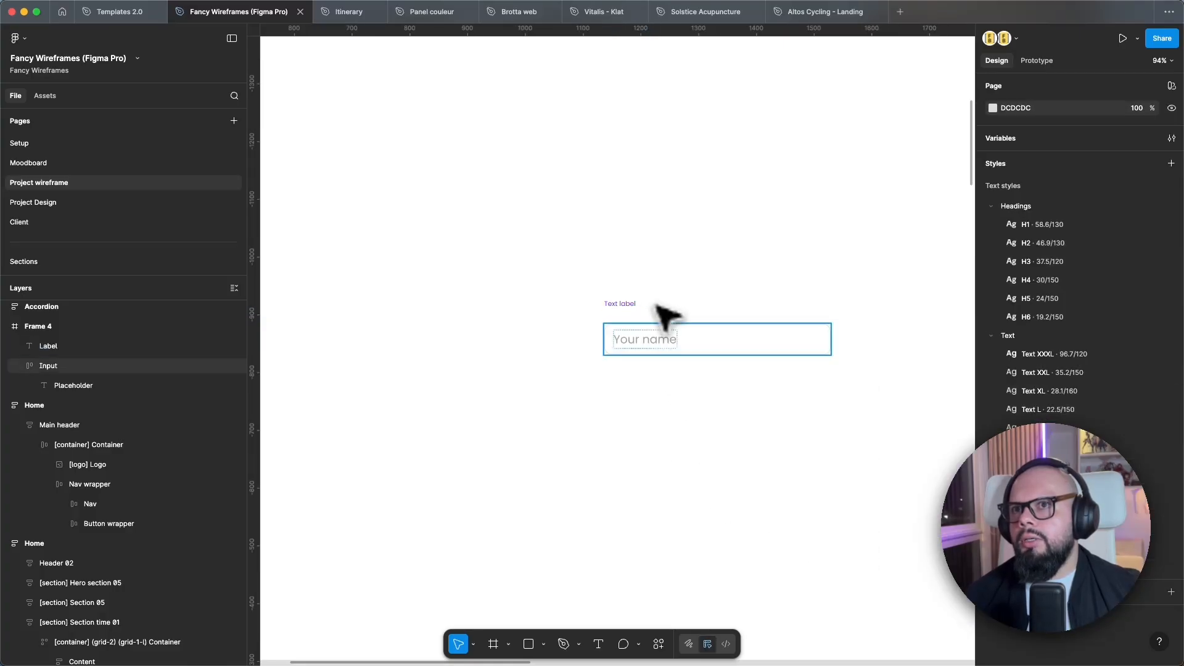
Step: Apply the Text S text style to the "Text label" text and move it down closer to the input
left_click(629, 303)
left_click(1020, 393)
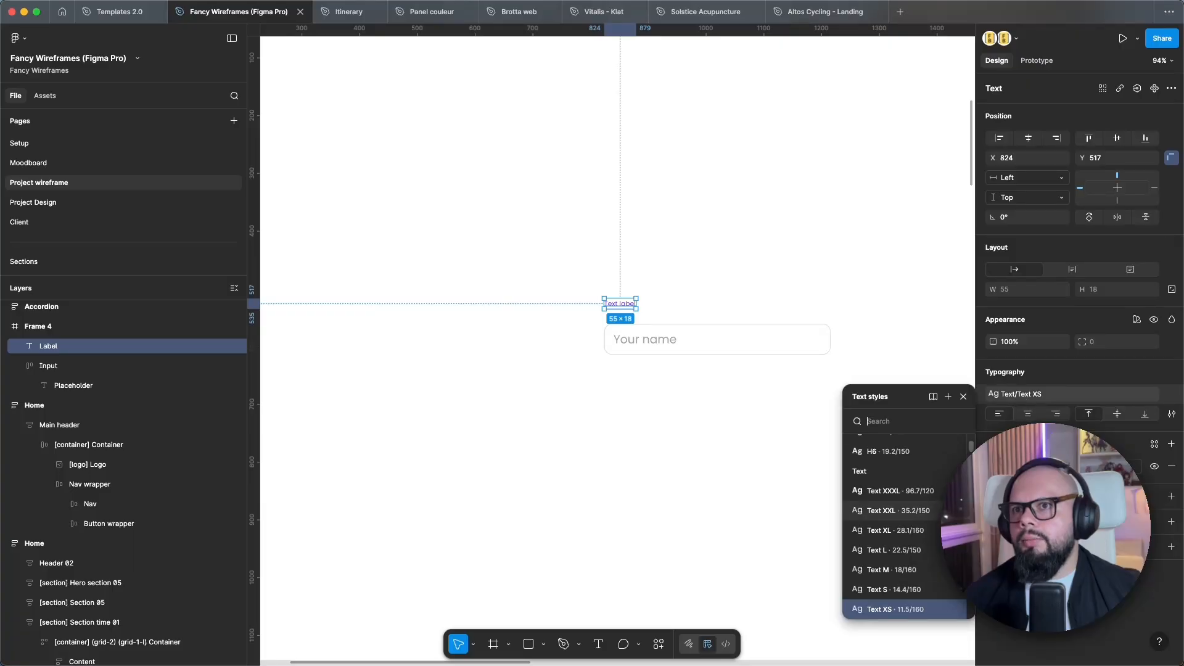
left_click(883, 582)
left_click_drag(634, 308, 633, 315)
left_click(656, 275)
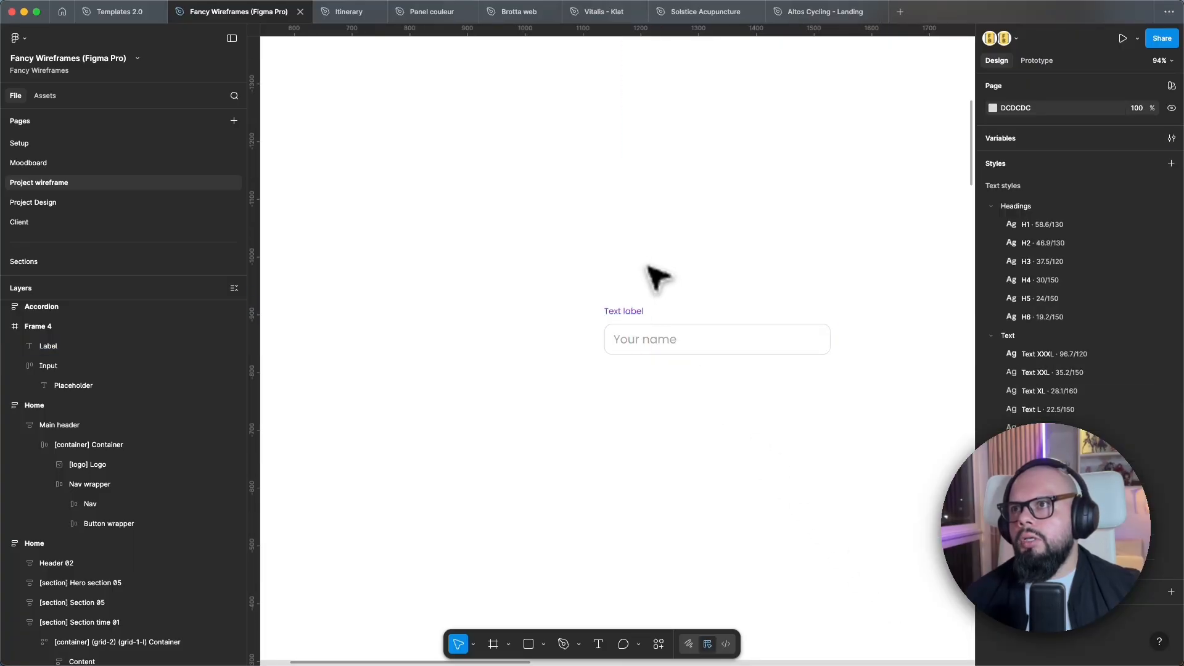
Step: Wrap the label and the input together in an auto layout frame and rename that frame "Group"
left_click_drag(640, 257, 707, 397)
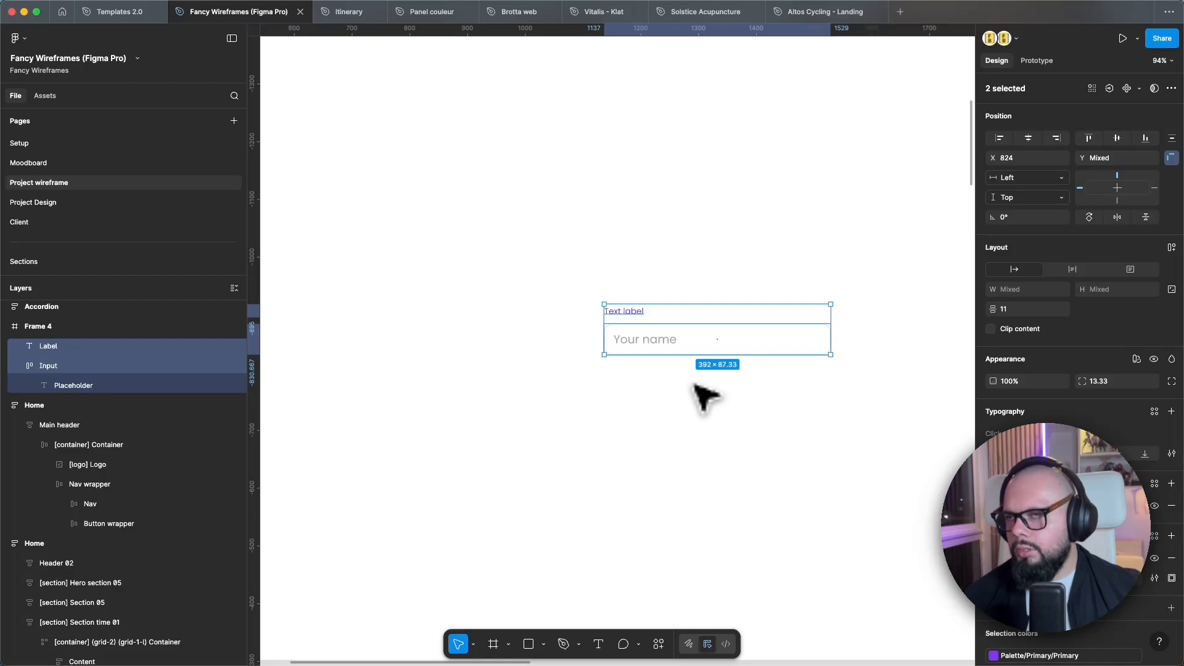
key("shift+a")
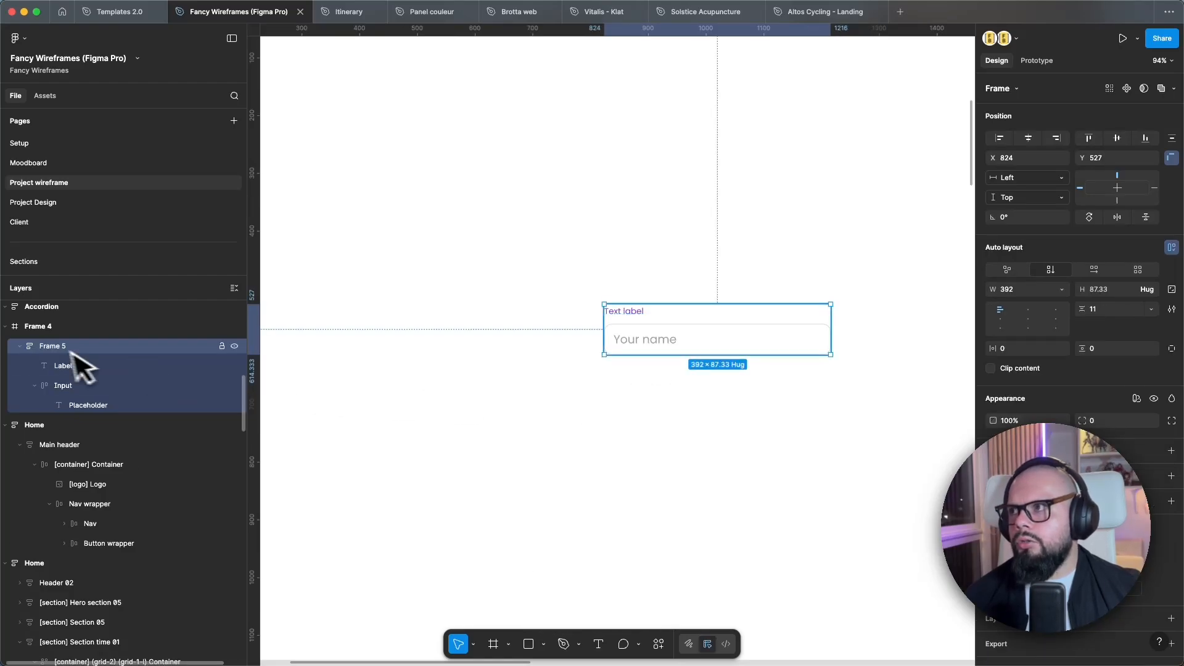
double_click(54, 347)
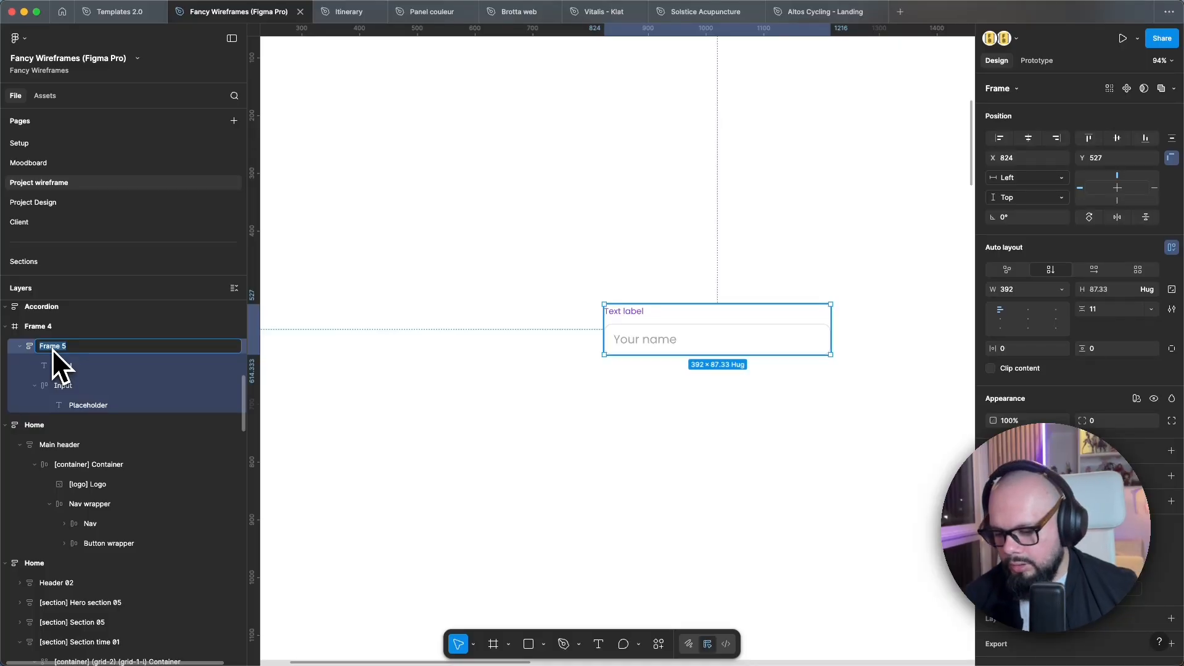
type("Group")
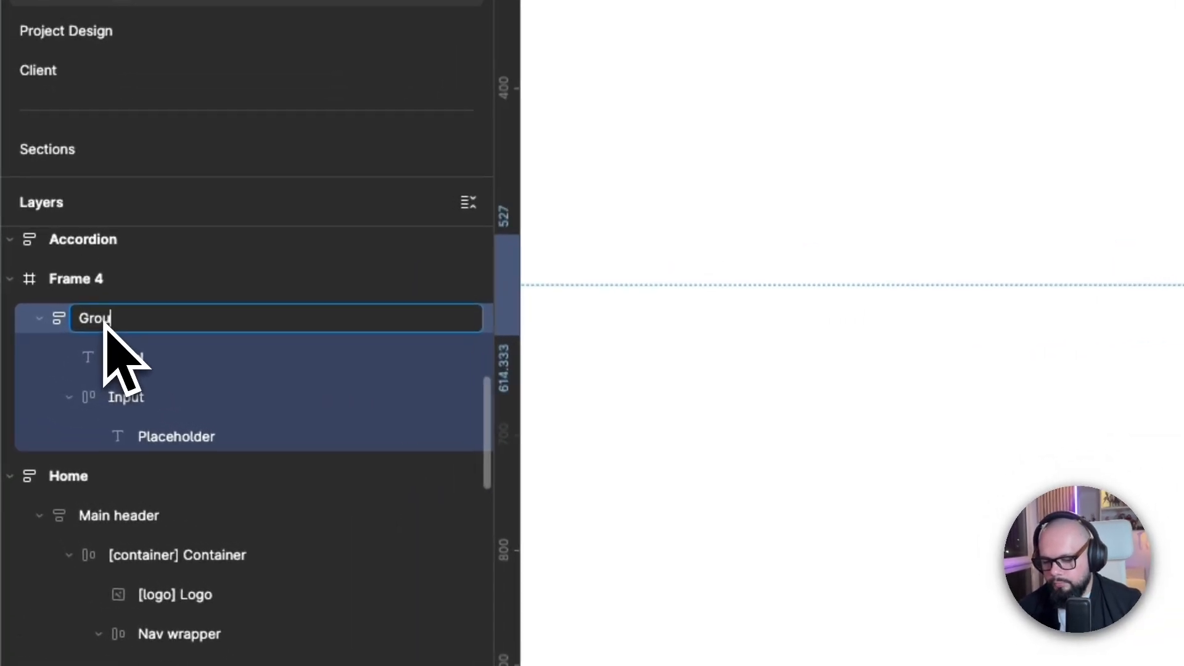
left_click(753, 395)
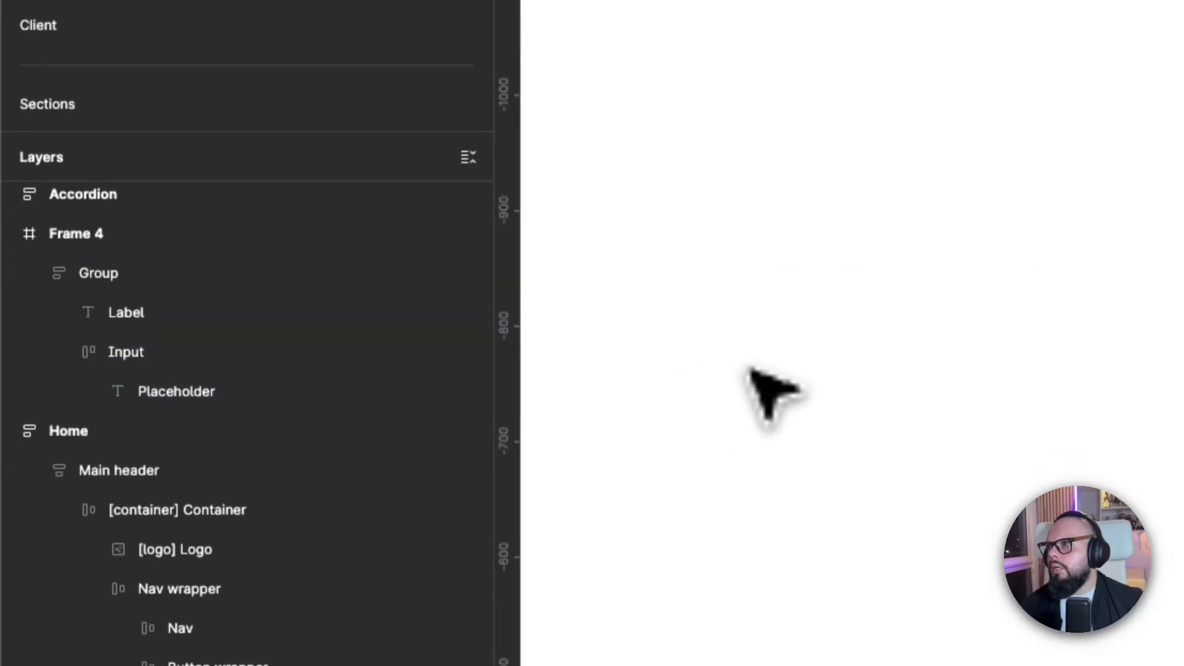
Step: Duplicate the Group to get two stacked fields and change the lower field's placeholder to "Your Email"
left_click_drag(744, 378, 719, 390)
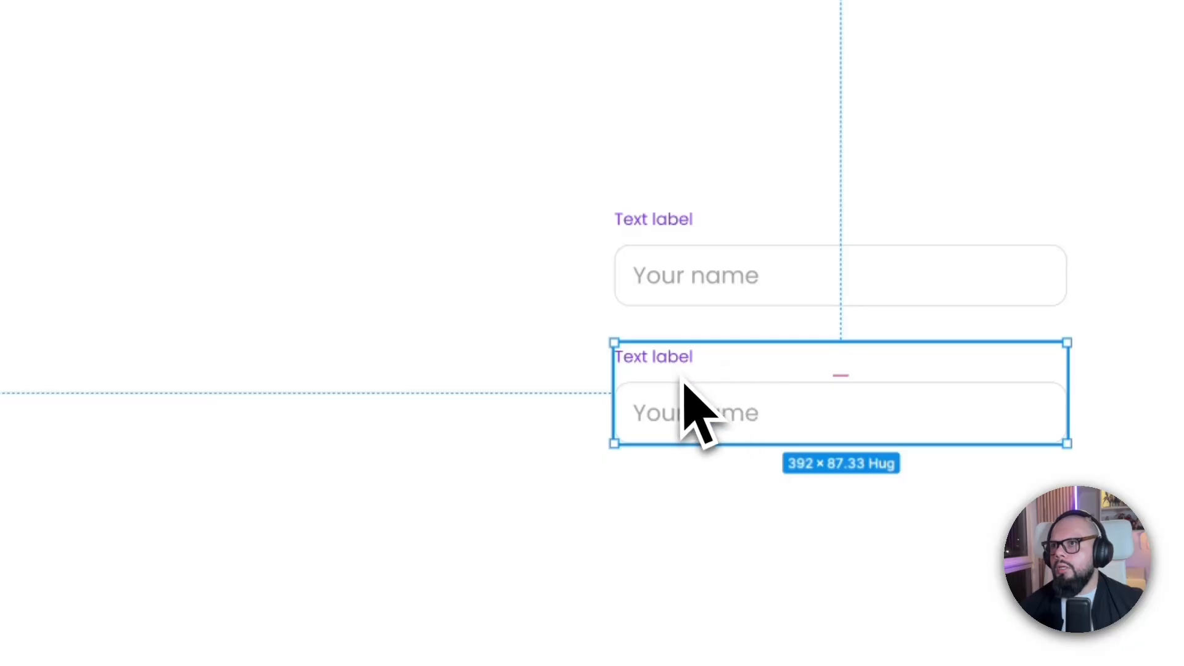
double_click(690, 418)
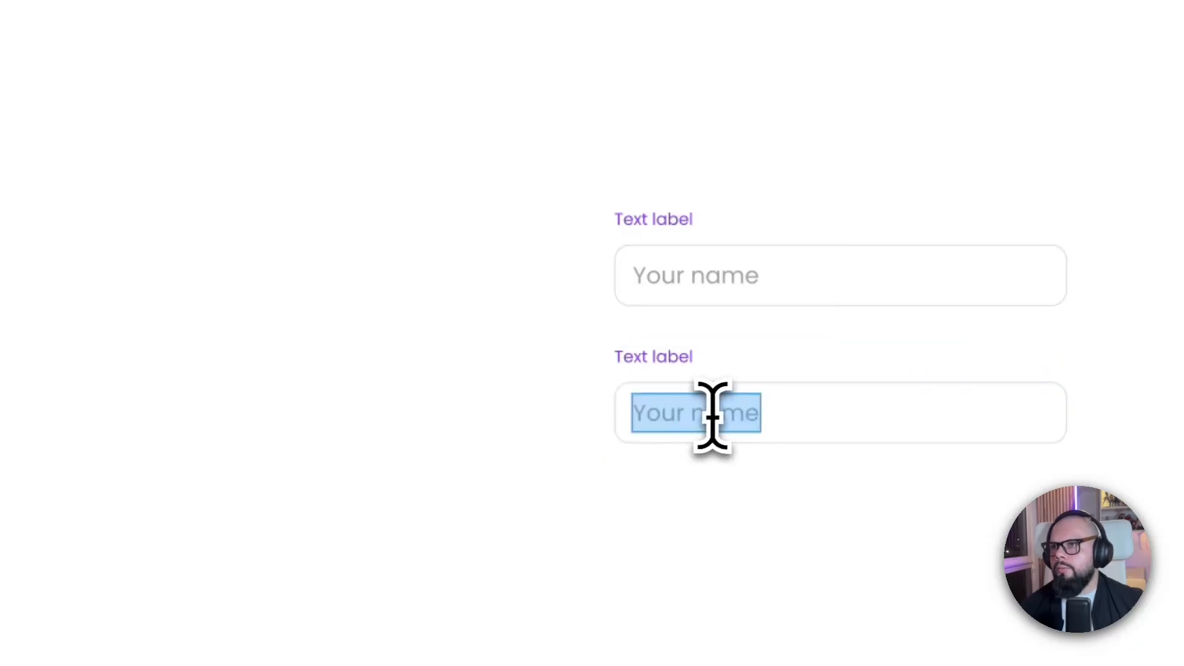
left_click(716, 416)
double_click(717, 415)
type("E")
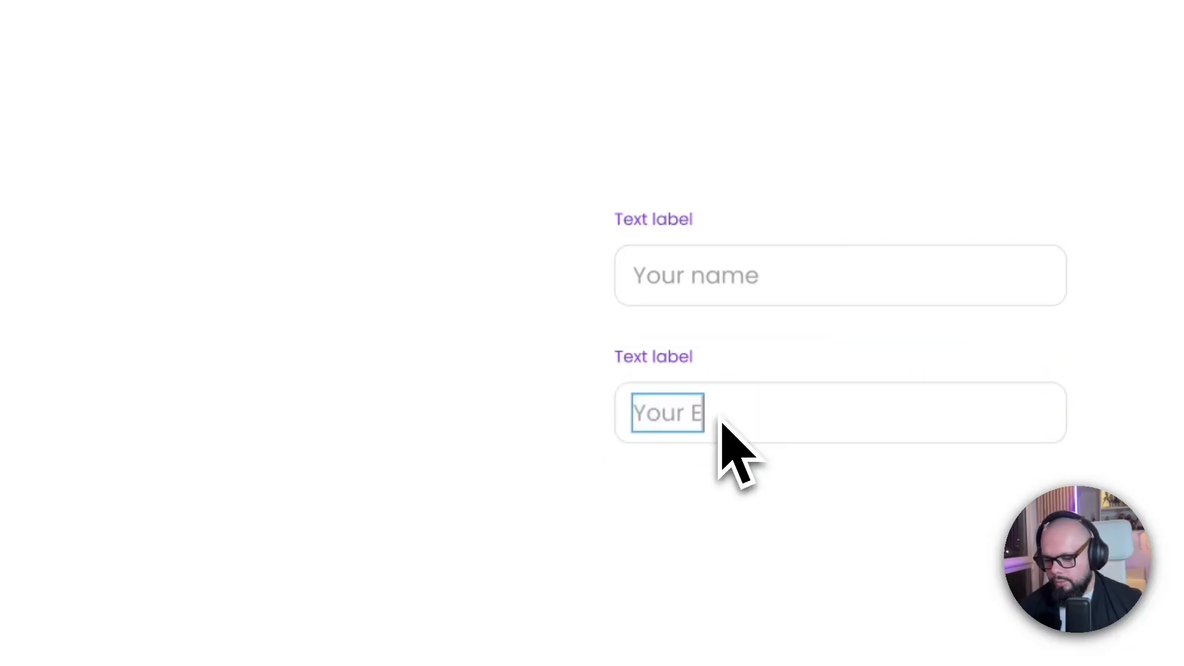
type("mail")
key("Escape")
left_click(740, 463)
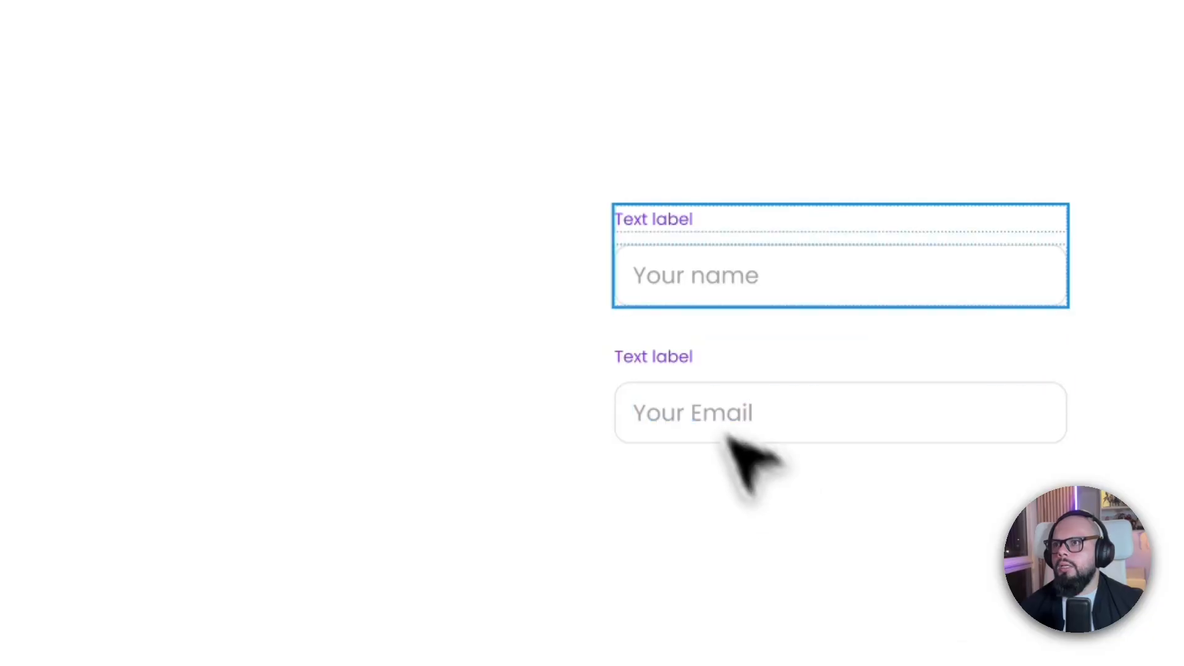
Step: Move the "Your Email" field closer to the "Your name" field and collapse both Group layers
left_click_drag(661, 378, 667, 373)
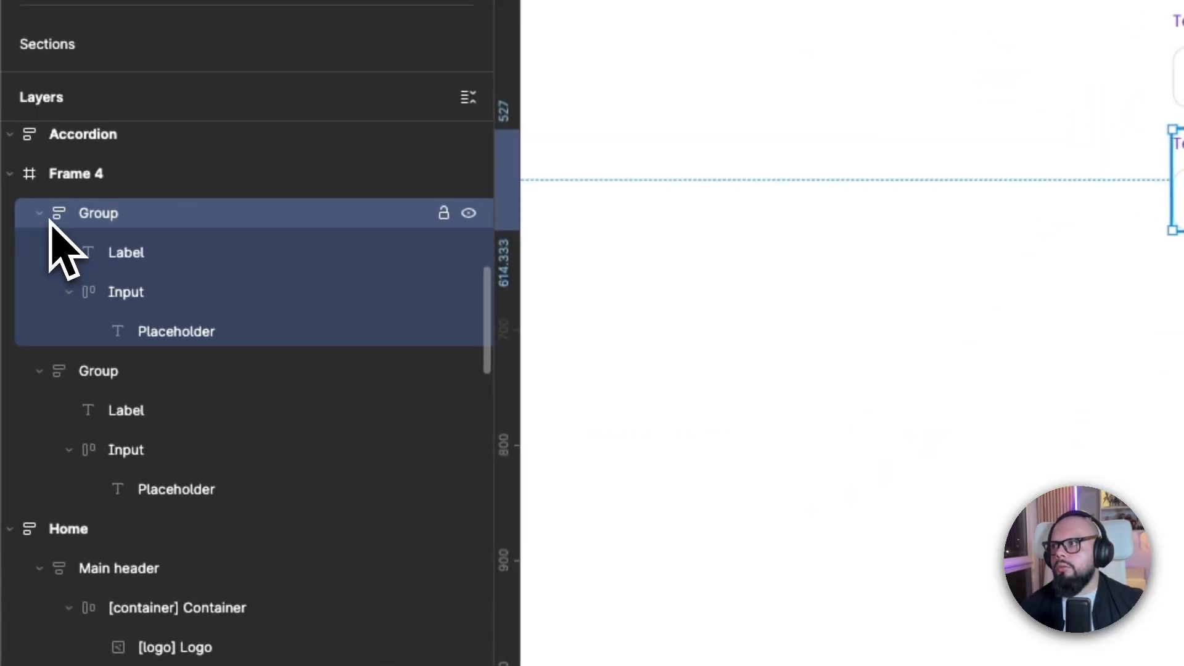
left_click(39, 213)
left_click(39, 253)
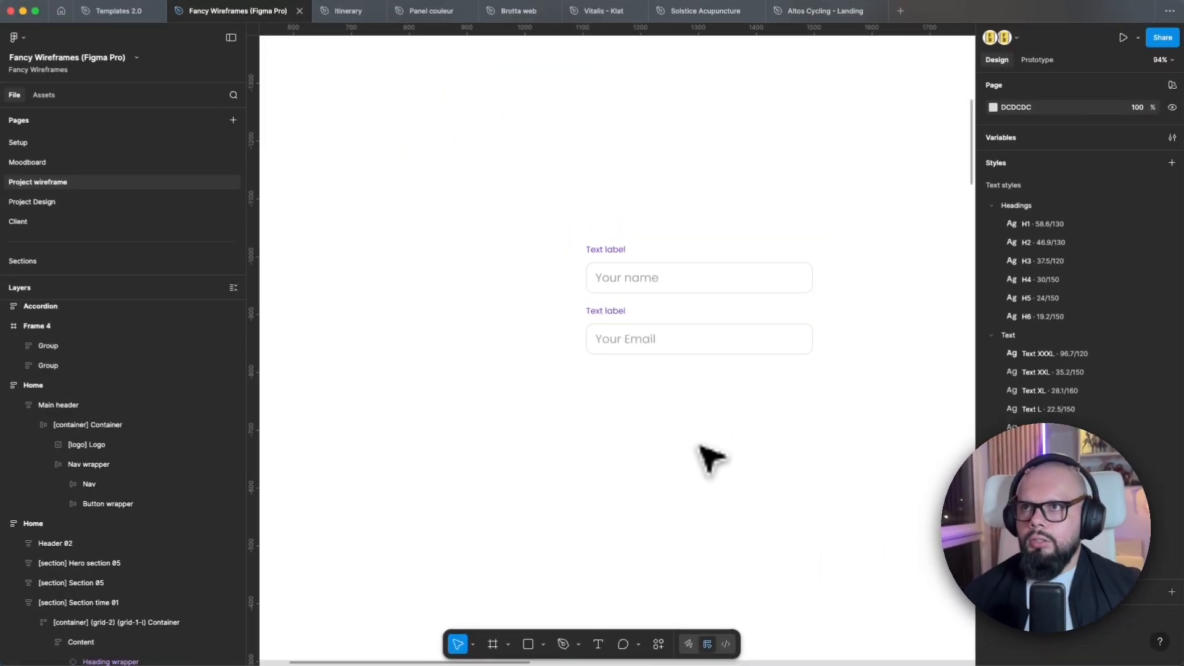
Step: Set the width of the label above "Your Email" to Hug contents
left_click(656, 338)
double_click(684, 344)
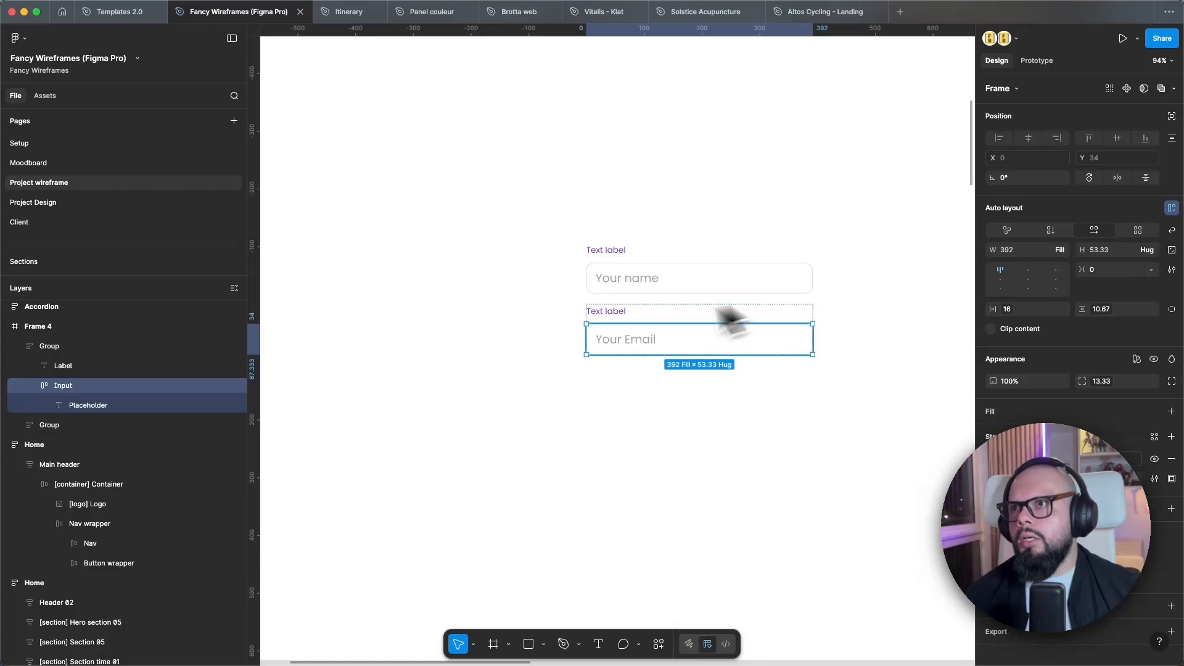
left_click(614, 313)
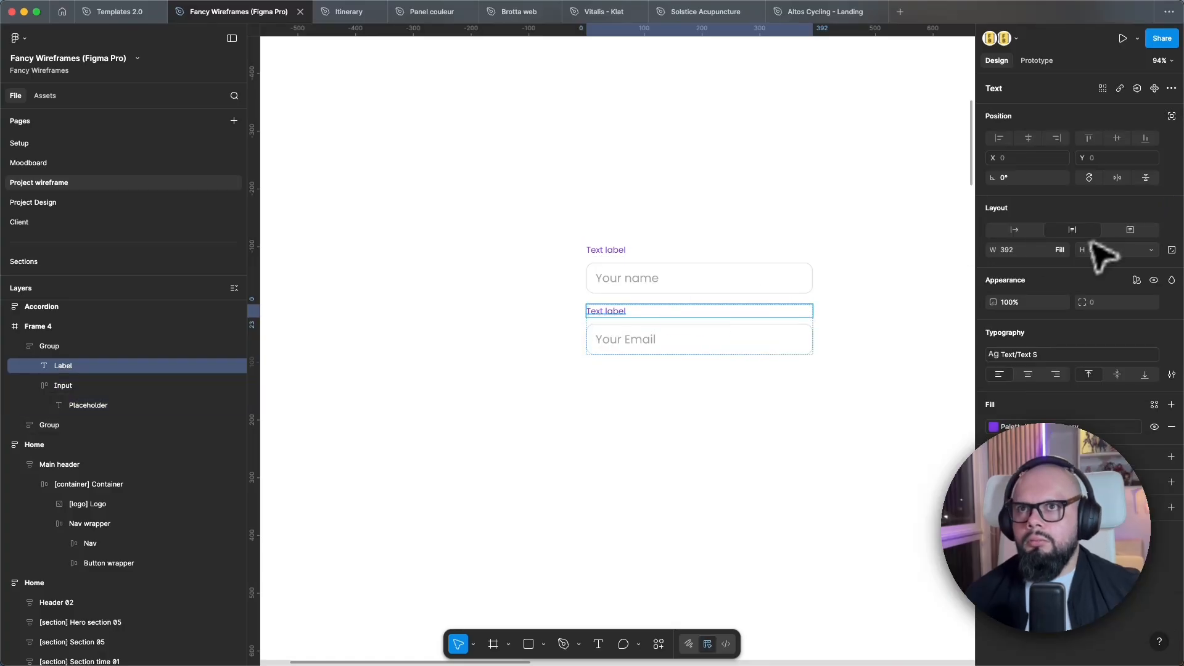
left_click(1062, 251)
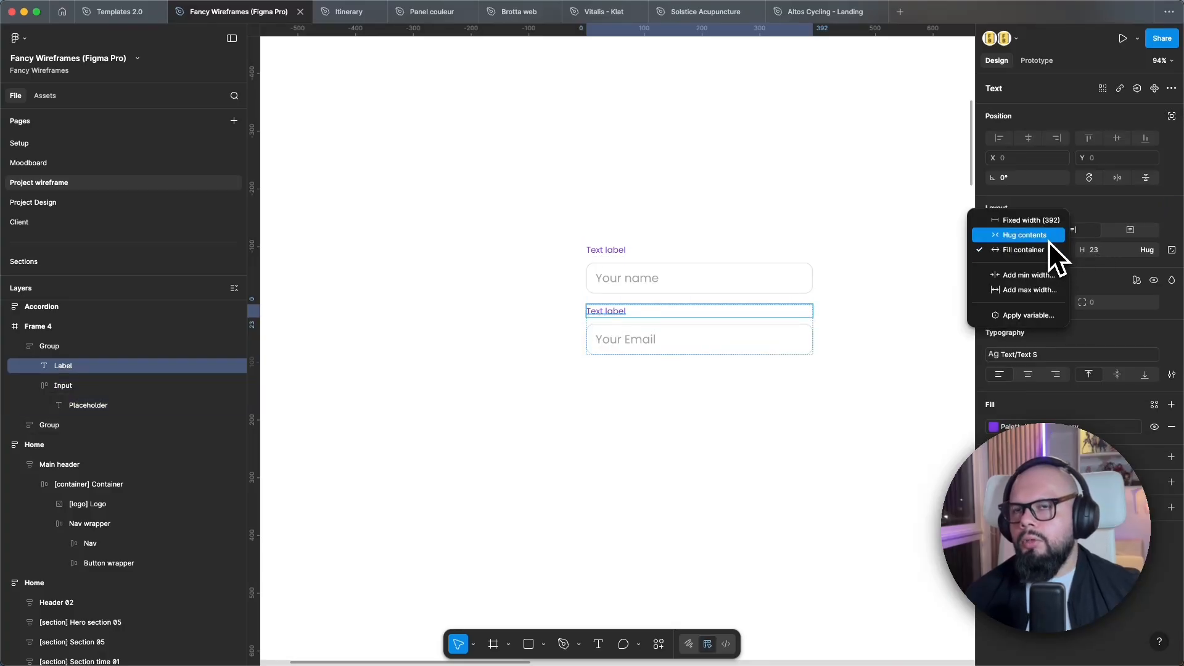
left_click(1048, 241)
left_click(876, 333)
Step: Set the width of the label above "Your name" to Hug contents as well
double_click(611, 253)
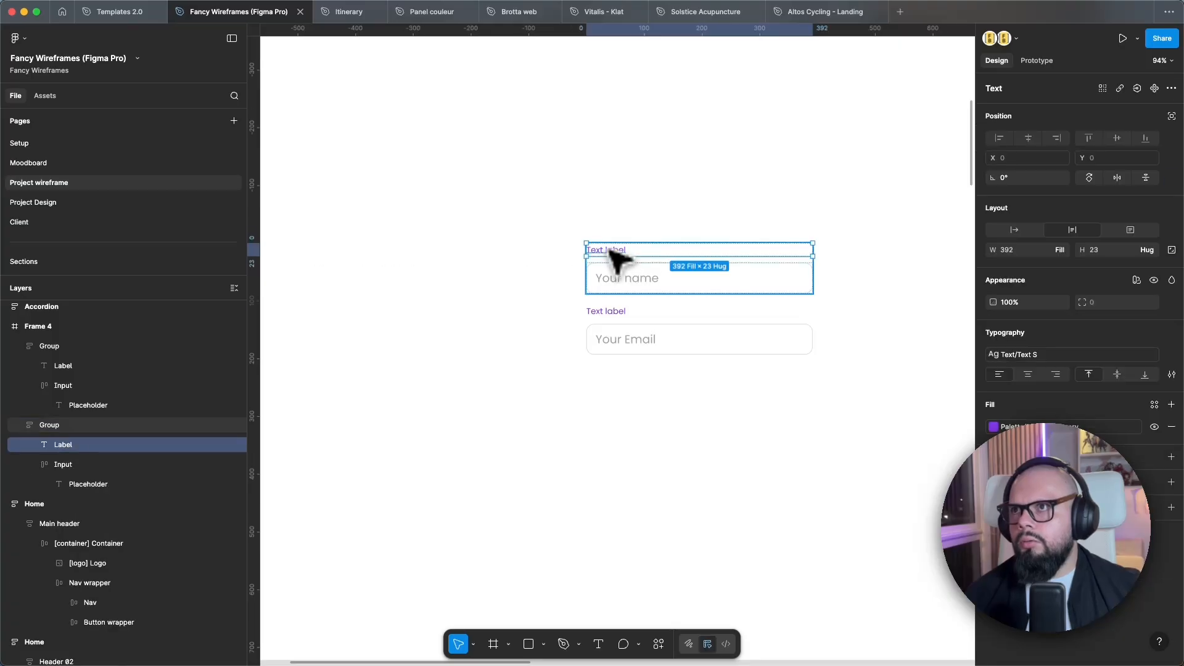
left_click(1061, 251)
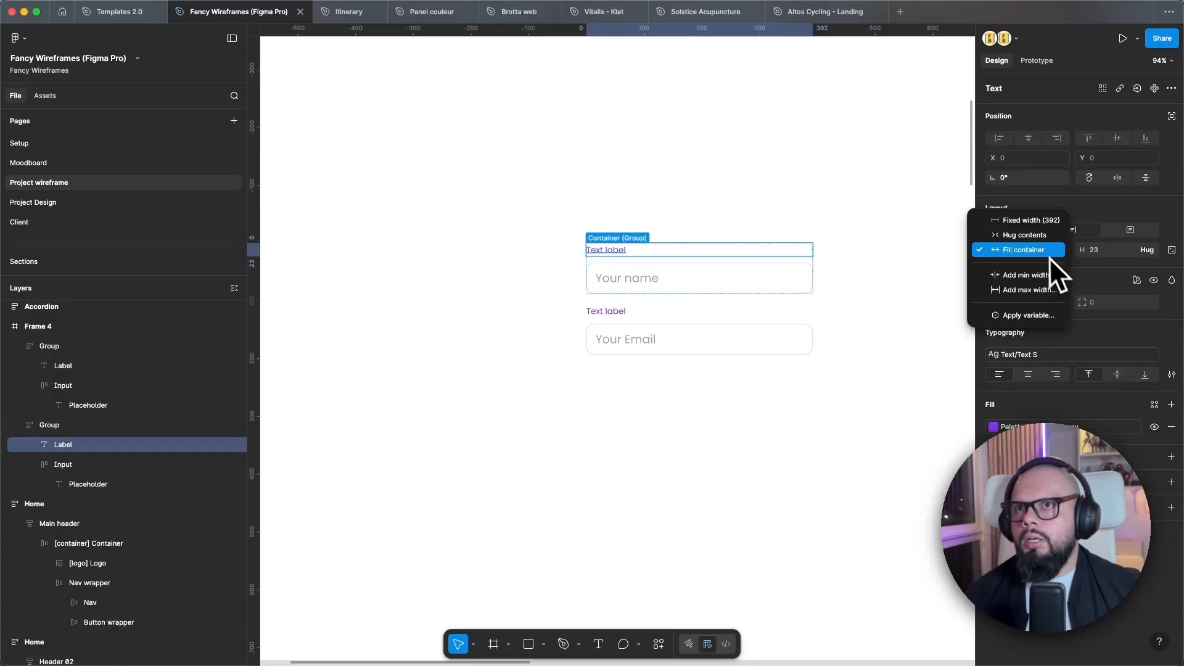
left_click(1041, 242)
left_click(787, 221)
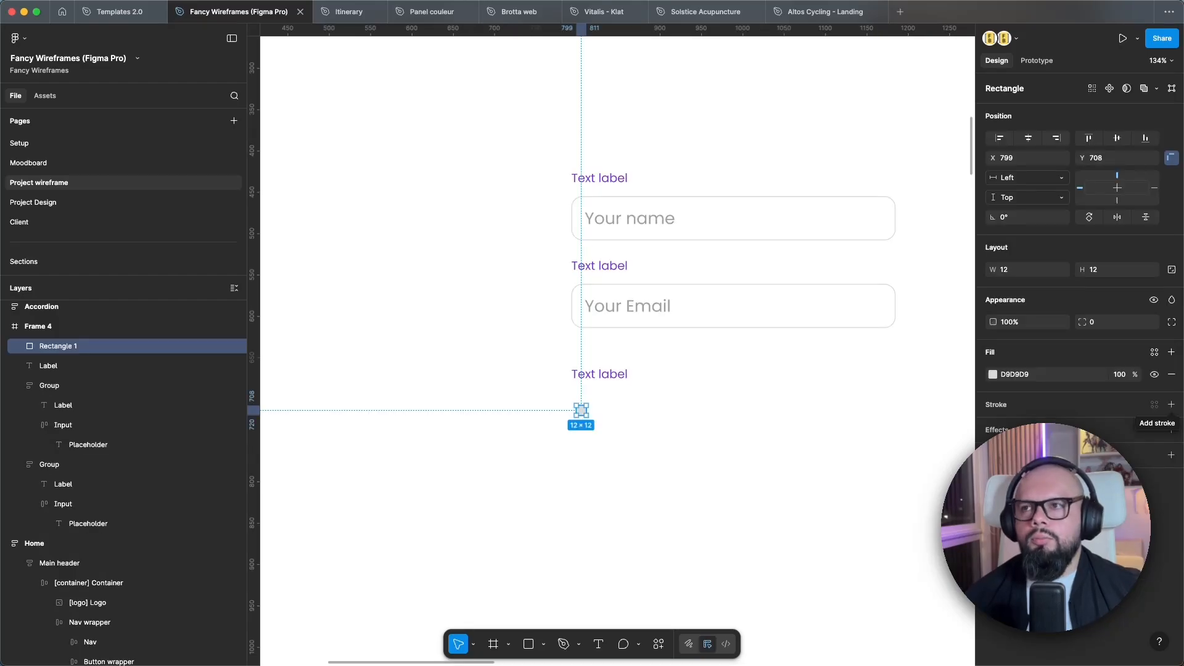
Step: Hide the 12 × 12 square's fill and give it a stroke in the library colour border-color-light
left_click(1050, 402)
left_click(1154, 375)
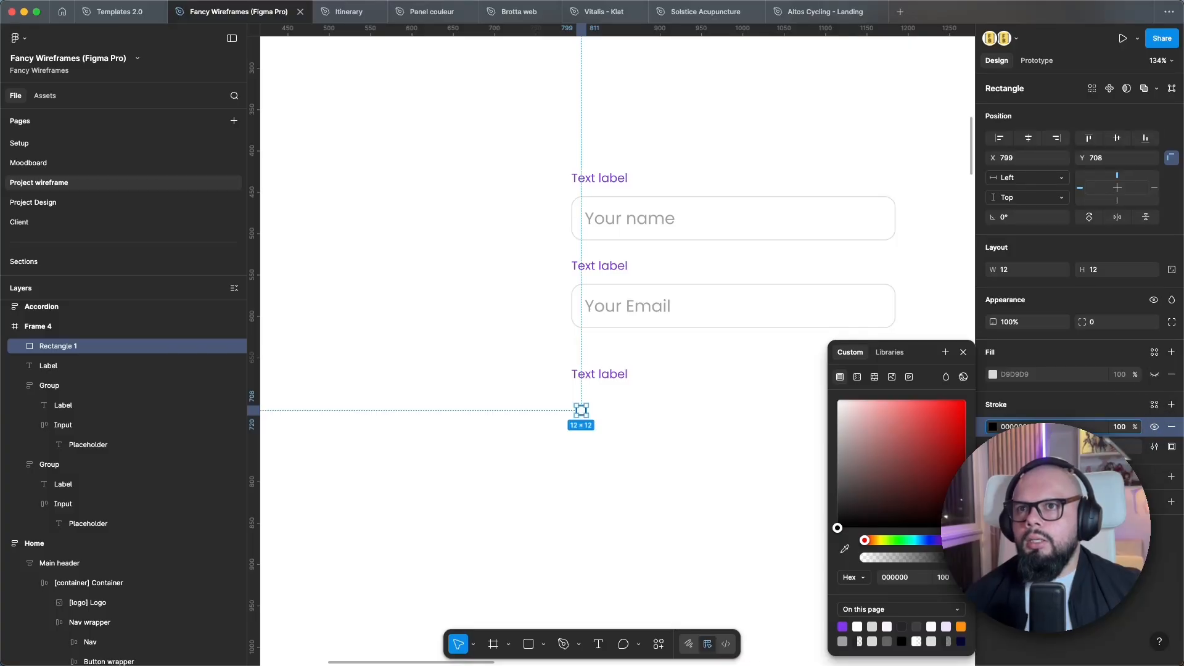
left_click(992, 429)
left_click(990, 426)
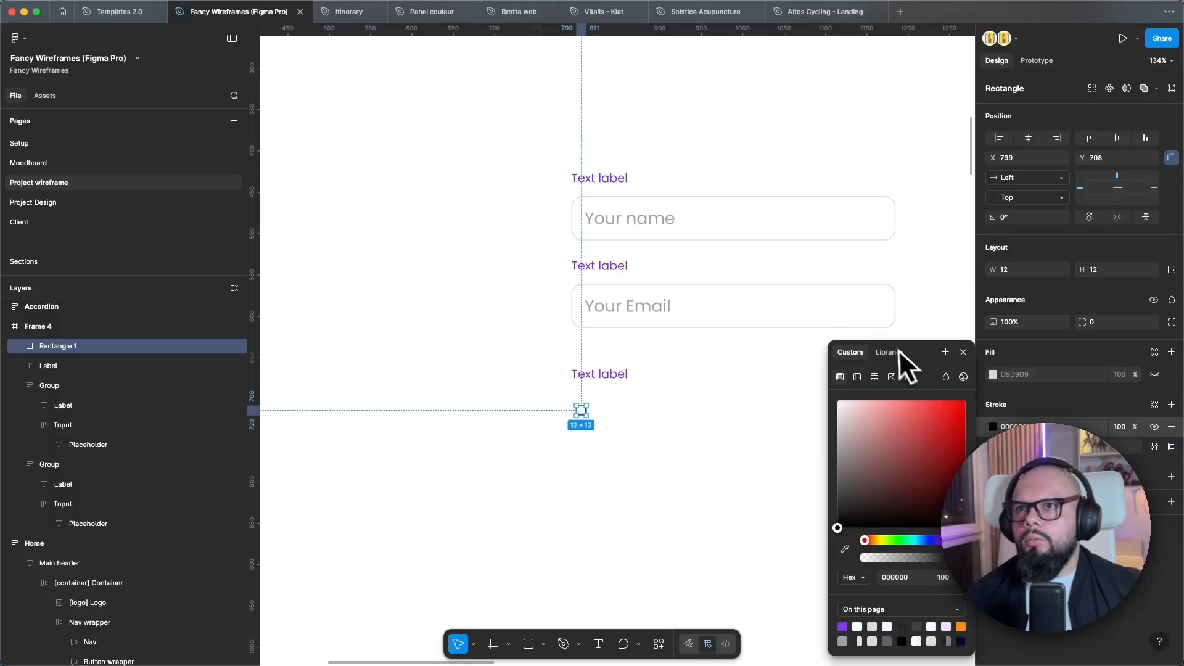
left_click(894, 352)
type("bo")
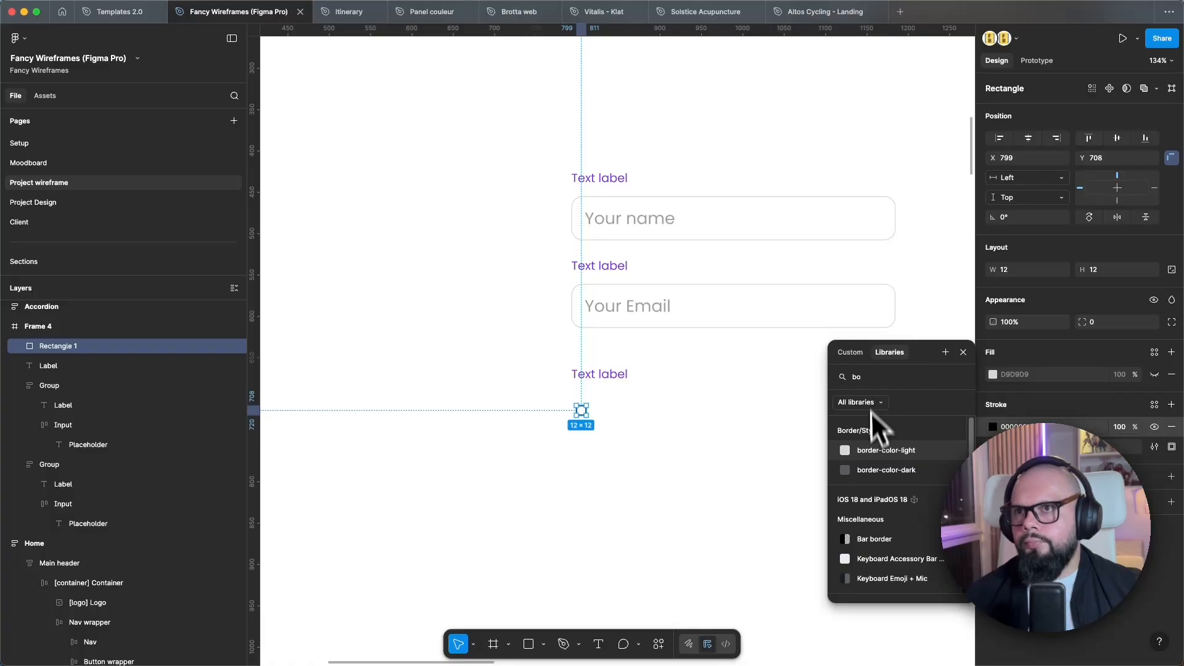
left_click(872, 450)
left_click(681, 445)
Step: Move the square directly below the third "Text label", aligned with that label's left edge
scroll(587, 423, "up", 5)
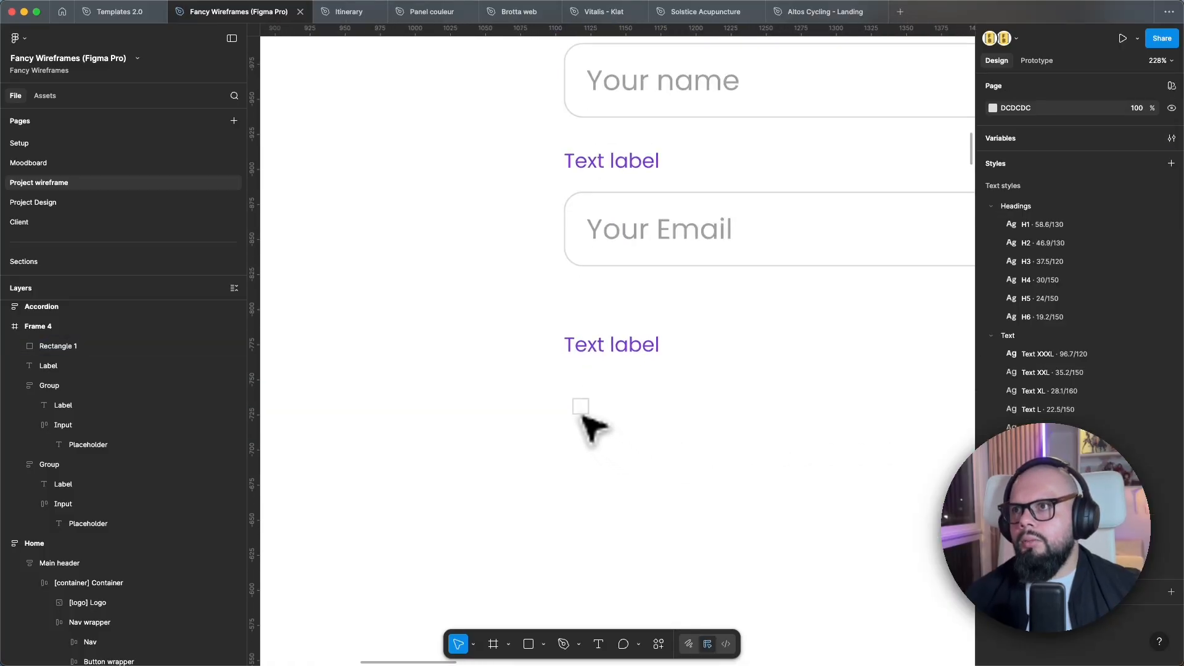
left_click_drag(587, 410, 576, 395)
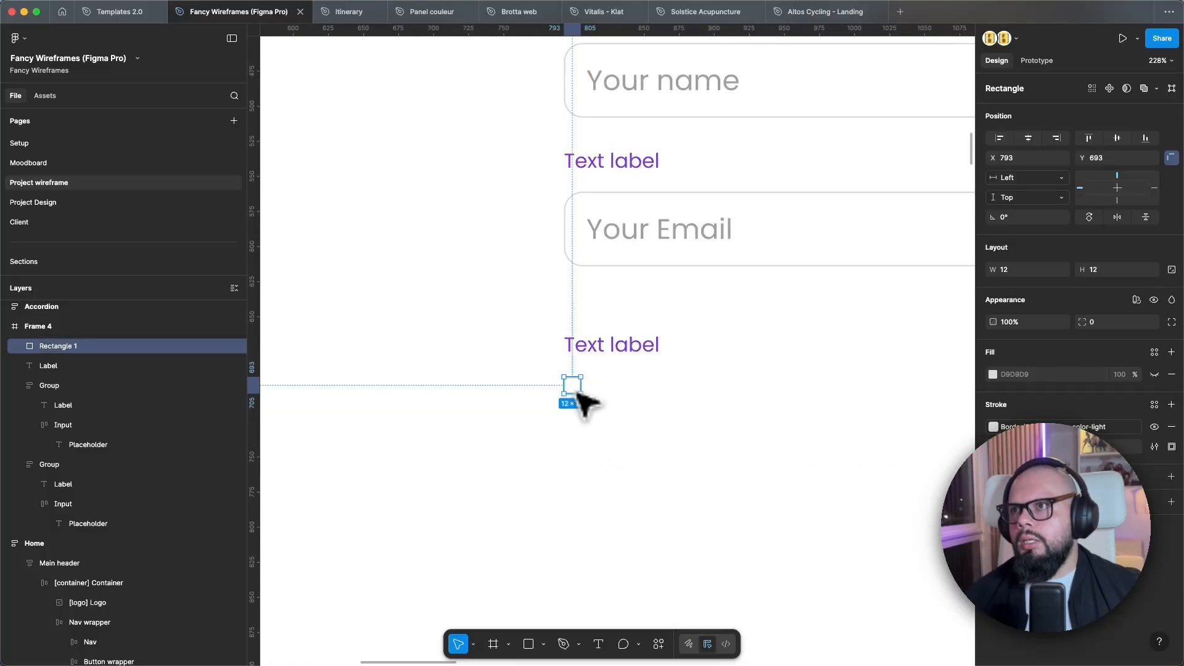
Step: Add the text "Option one" to the right of the square and position it close beside and level with it
left_click(606, 387)
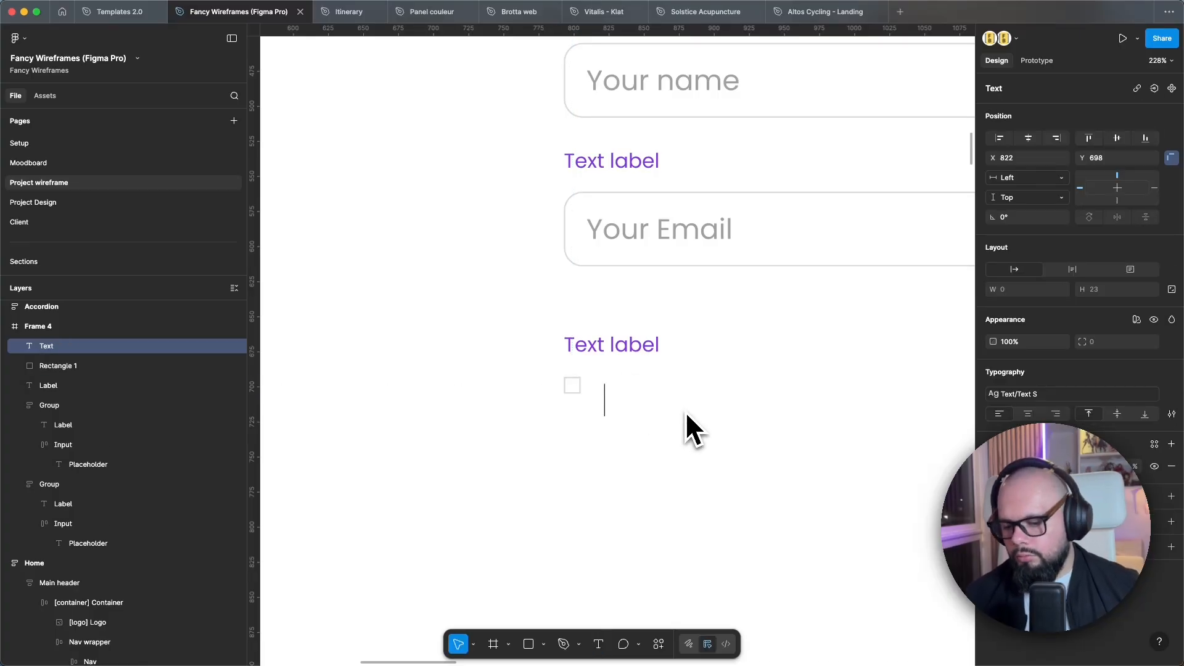
type("Option ")
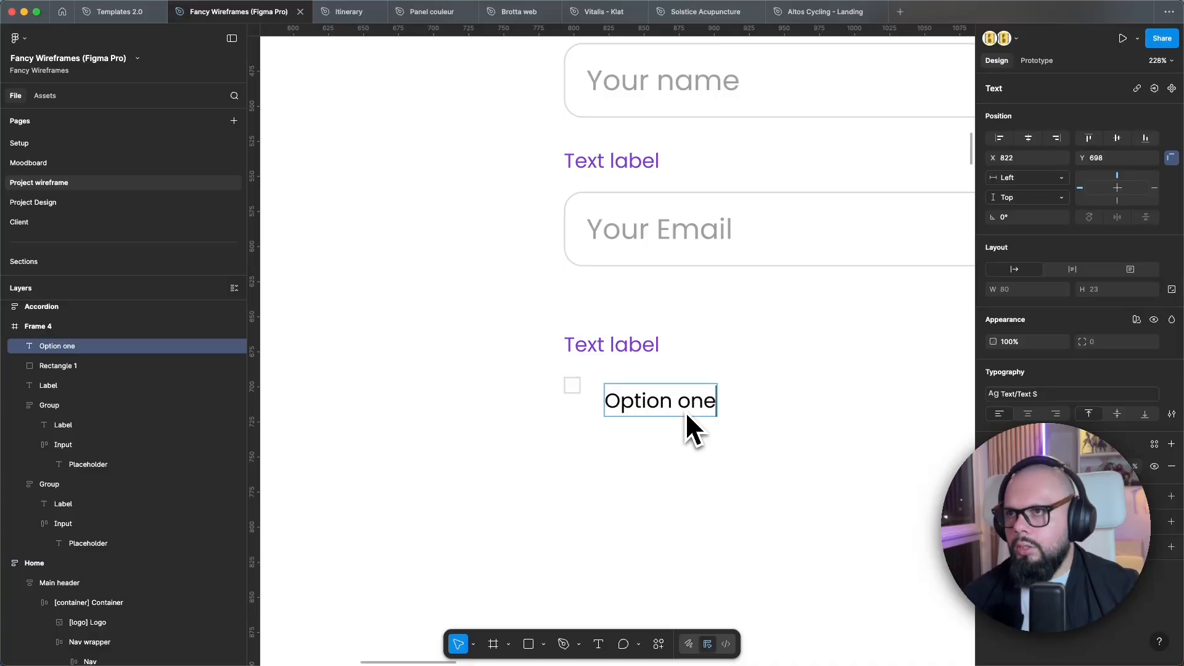
type("one")
key("Escape")
left_click_drag(675, 407, 659, 384)
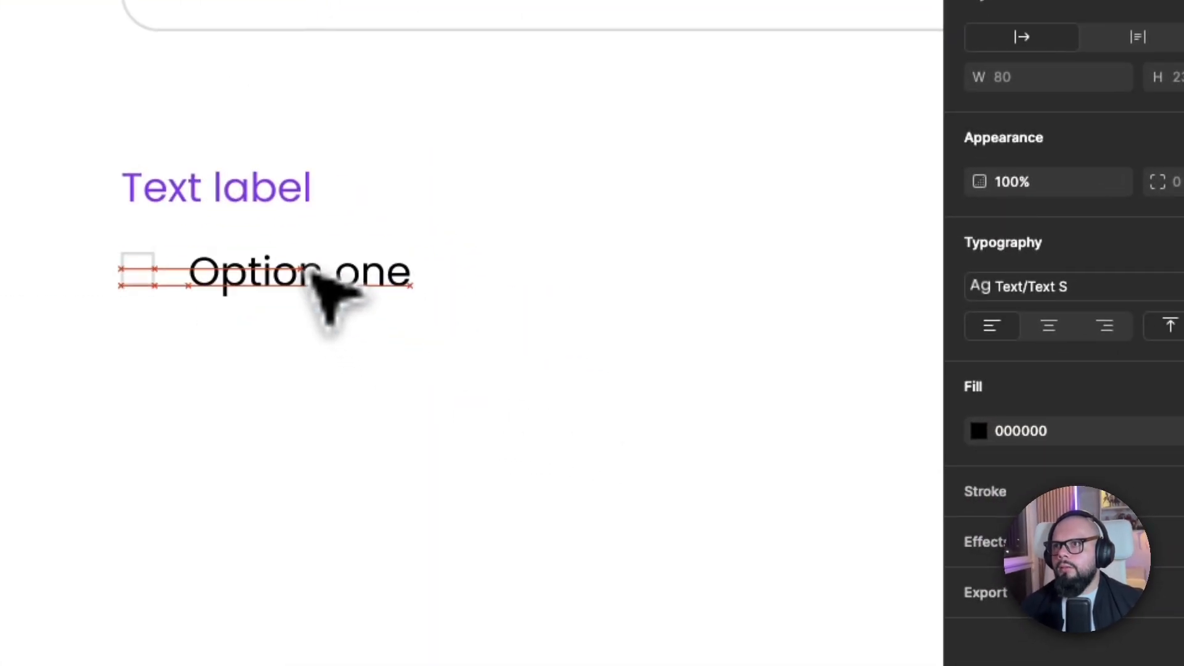
left_click_drag(313, 272, 300, 269)
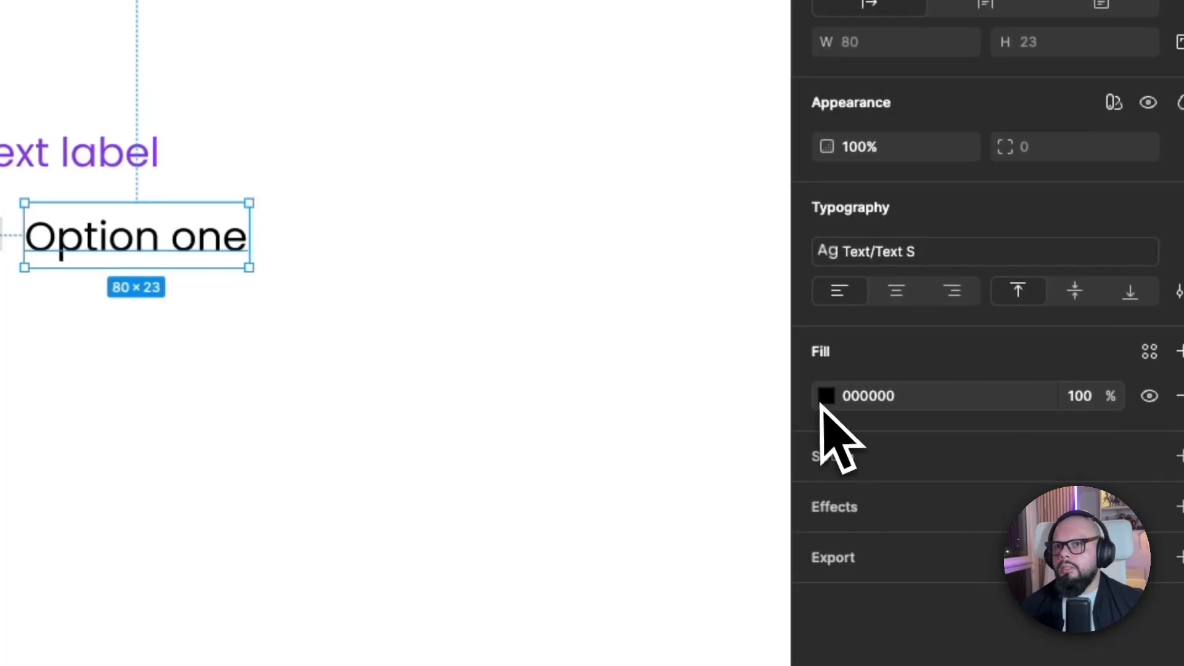
Step: Fill the "Option one" text with the library colour text-color and wrap it together with the square in an auto layout
left_click(979, 430)
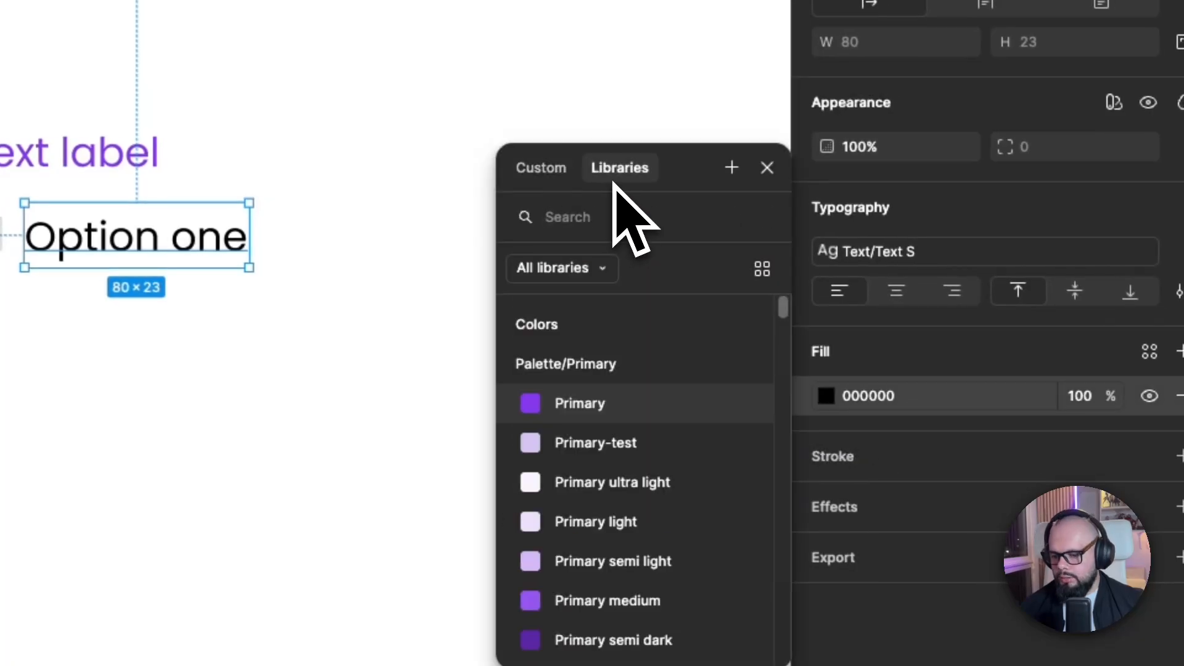
type("text")
left_click(598, 364)
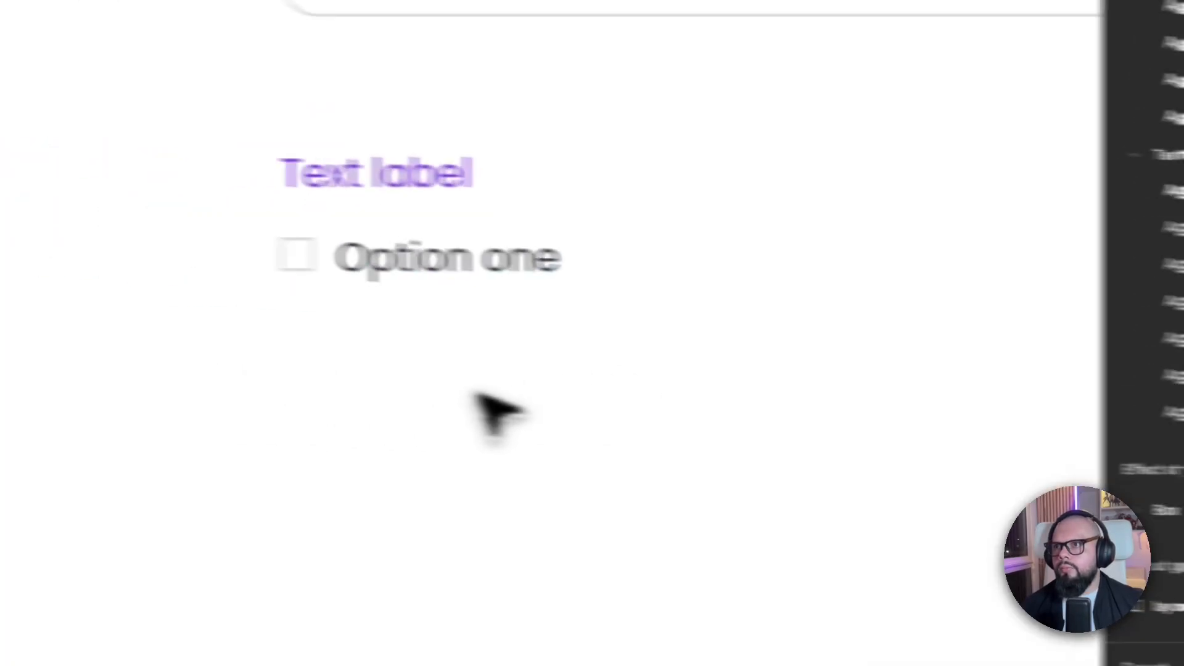
left_click_drag(600, 376, 340, 287)
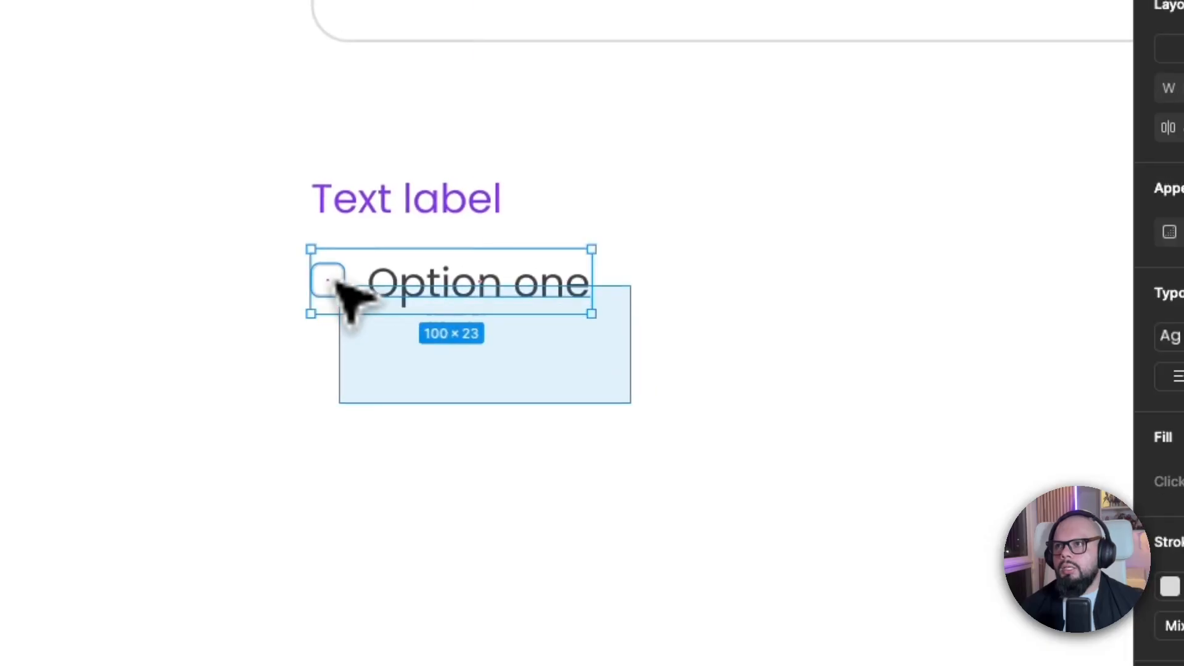
key("shift+a")
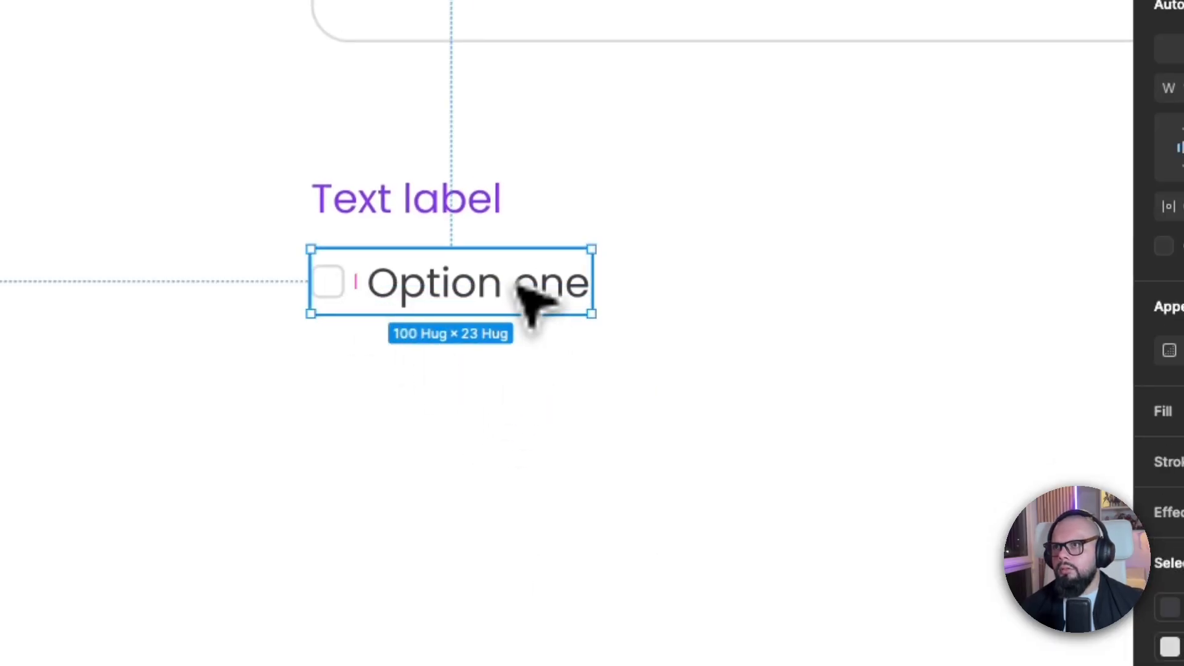
Step: Detach the Text S style from "Option one" and set its line height to 100%
double_click(529, 301)
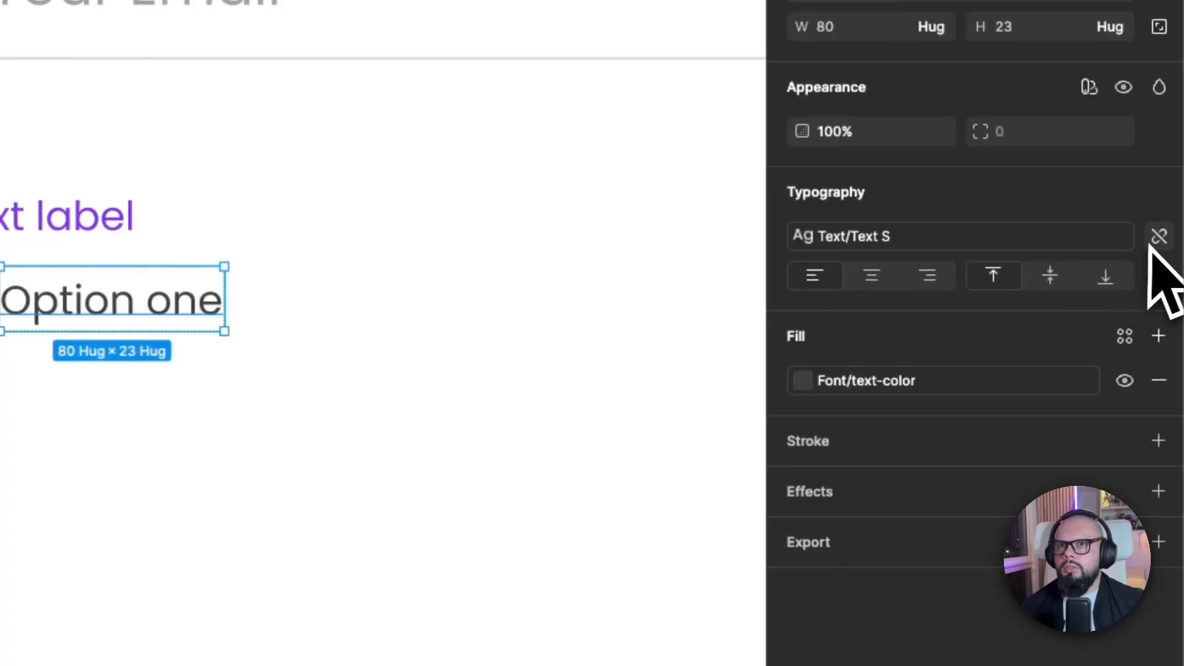
left_click(1157, 238)
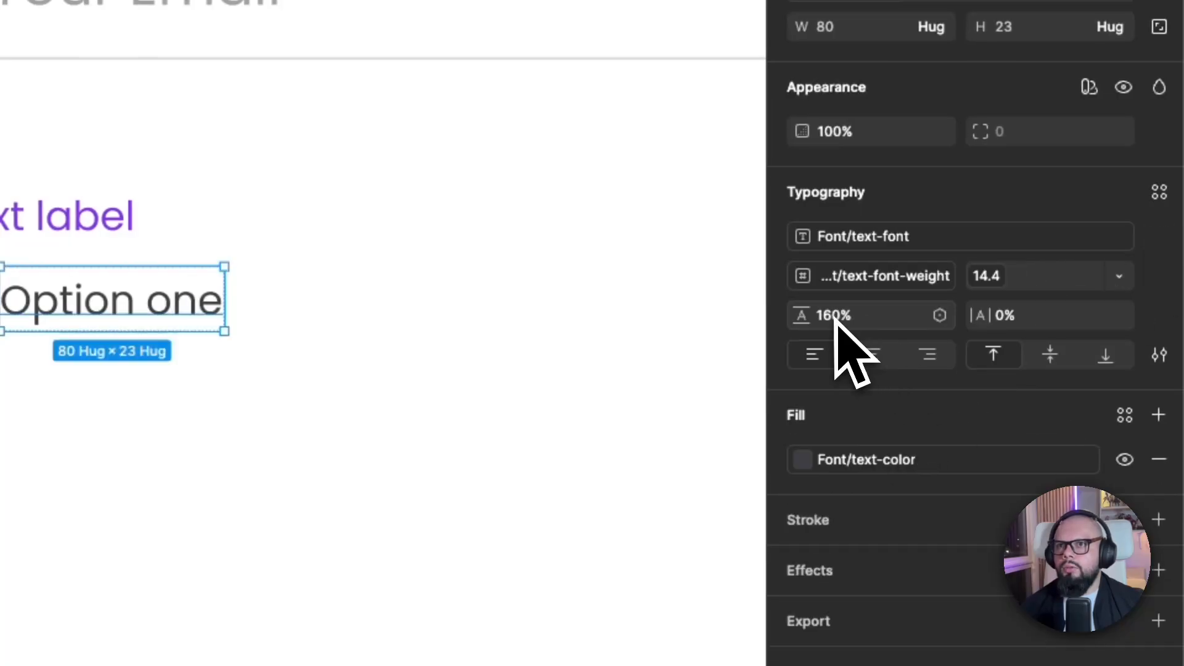
key("BackSpace")
type("0")
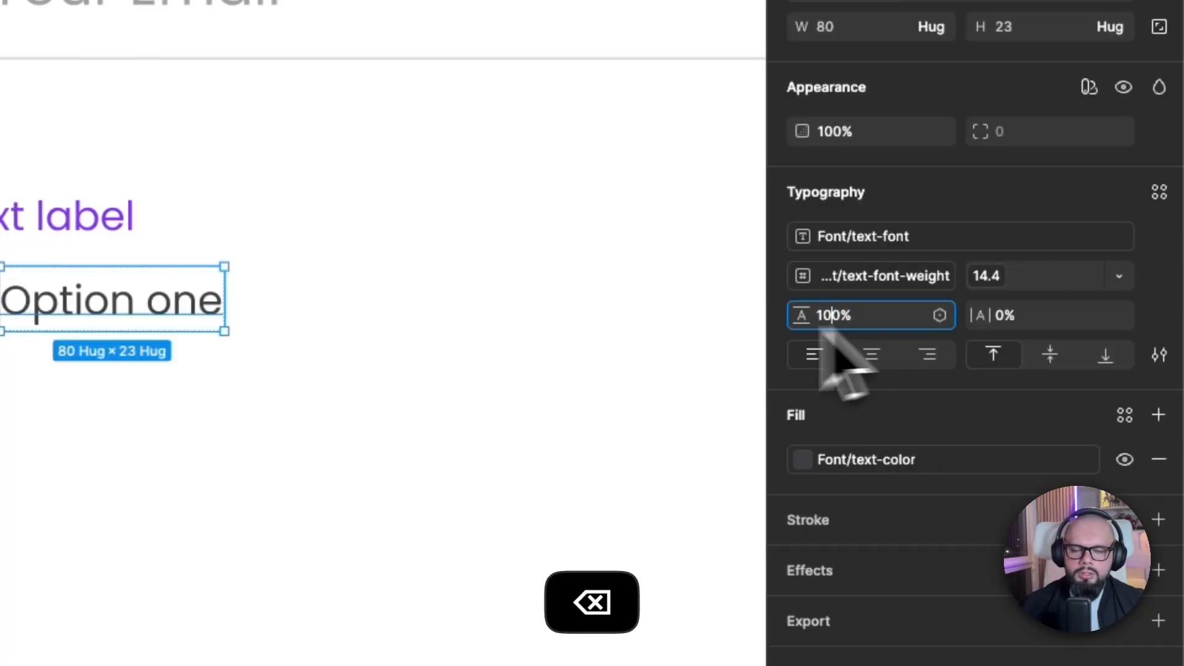
left_click(410, 360)
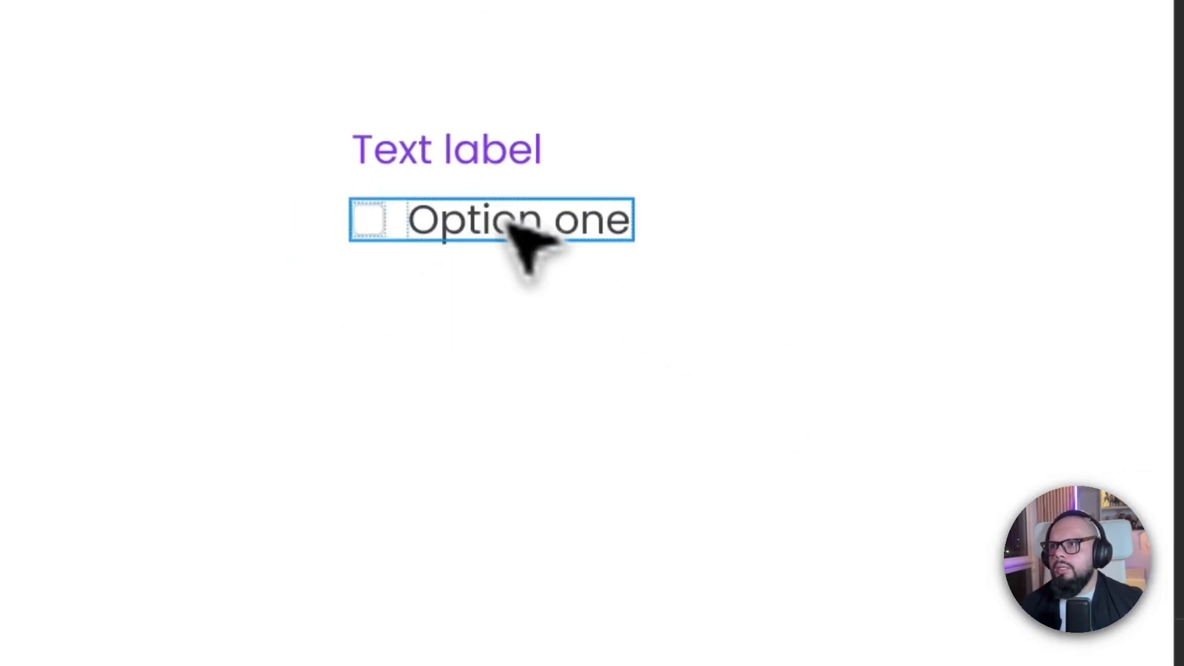
Step: Rename the new auto layout frame as "Option" and the square inside it as "Check"
mouse_move(505, 222)
left_mouse_down()
mouse_move(465, 227)
mouse_move(491, 221)
left_mouse_up()
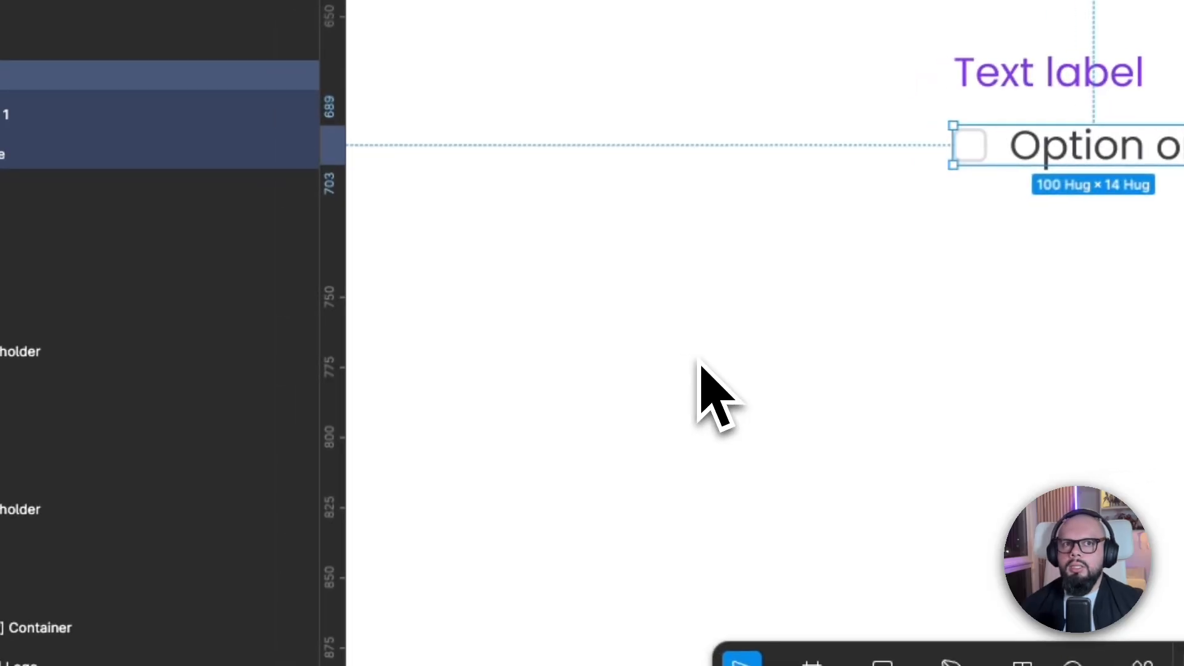
double_click(126, 233)
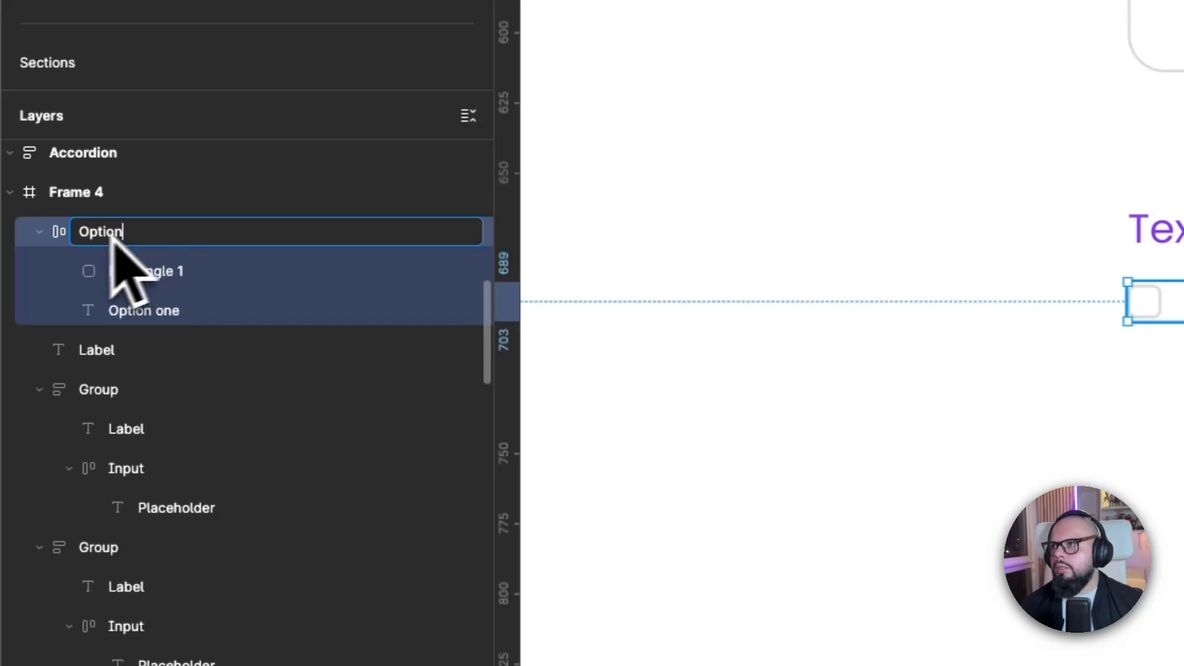
key("Return")
double_click(134, 278)
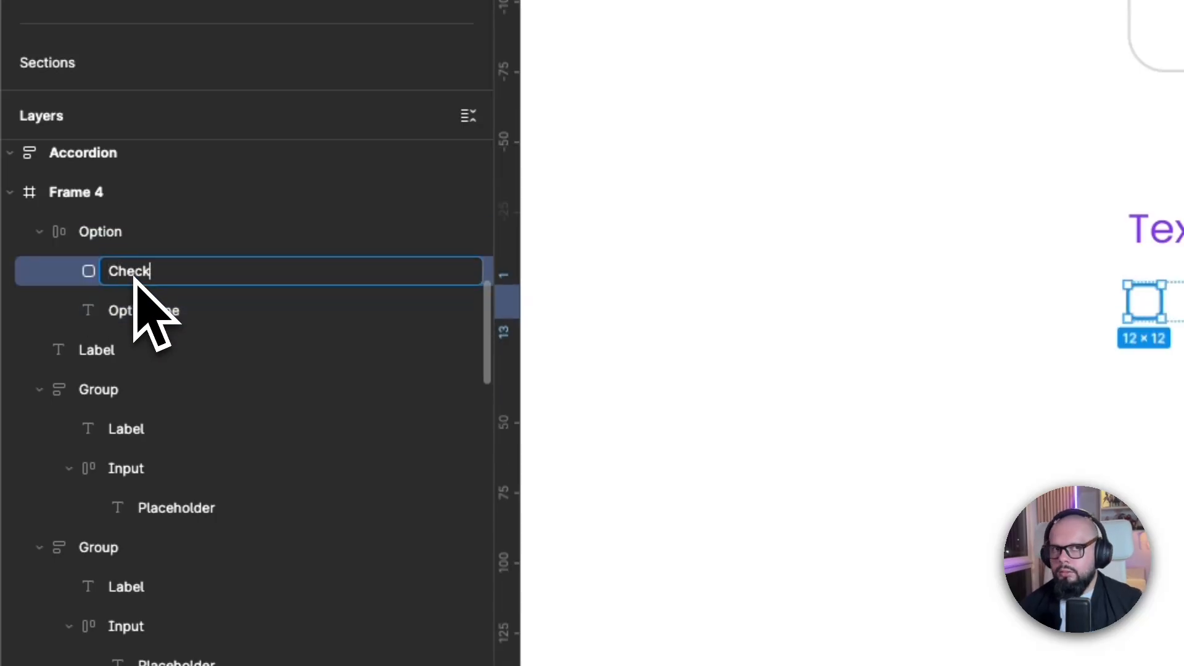
Step: Rename the "Option one" text layer as "Option text"
left_click(153, 322)
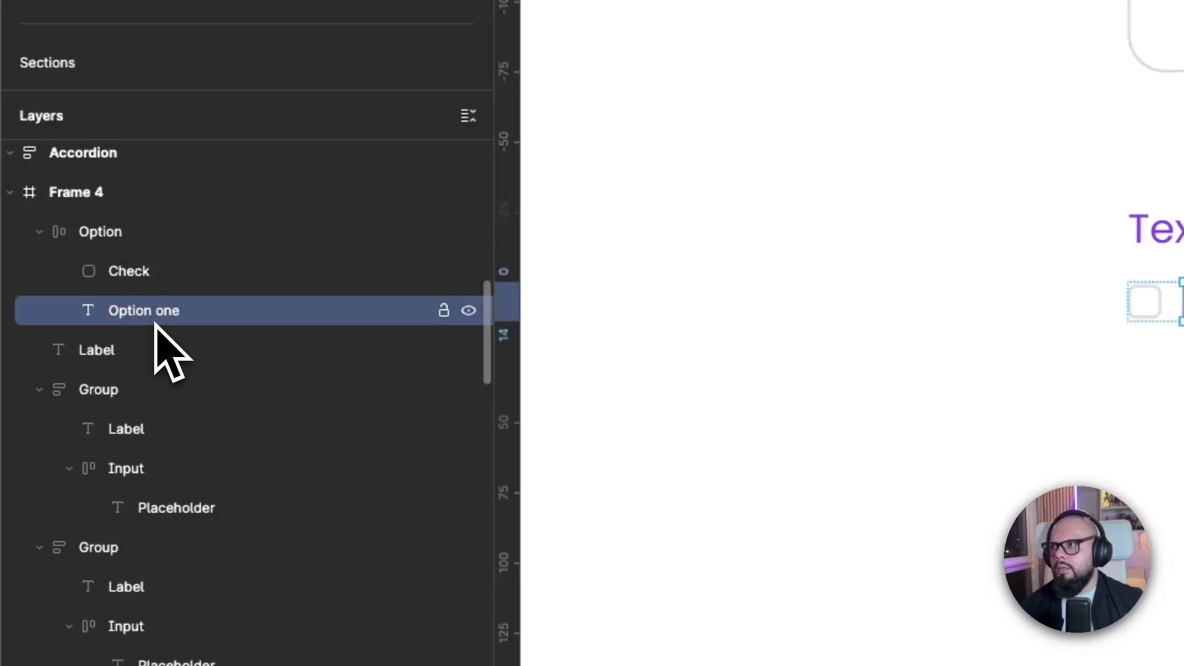
double_click(154, 322)
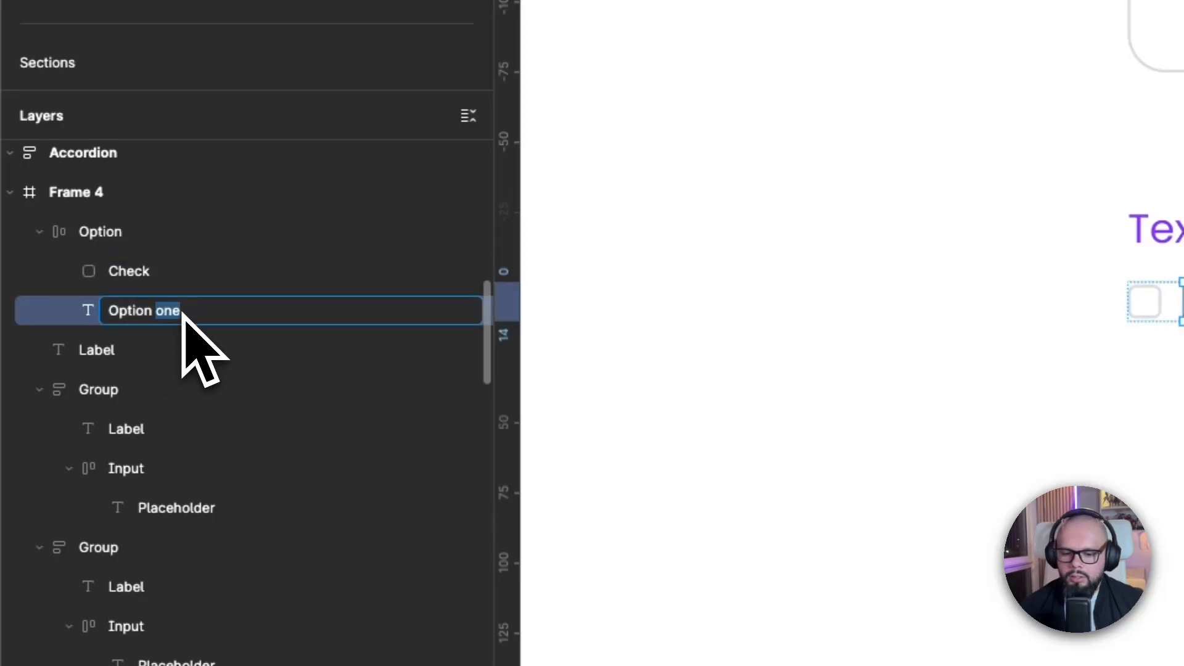
key("BackSpace")
key("BackSpace")
double_click(132, 311)
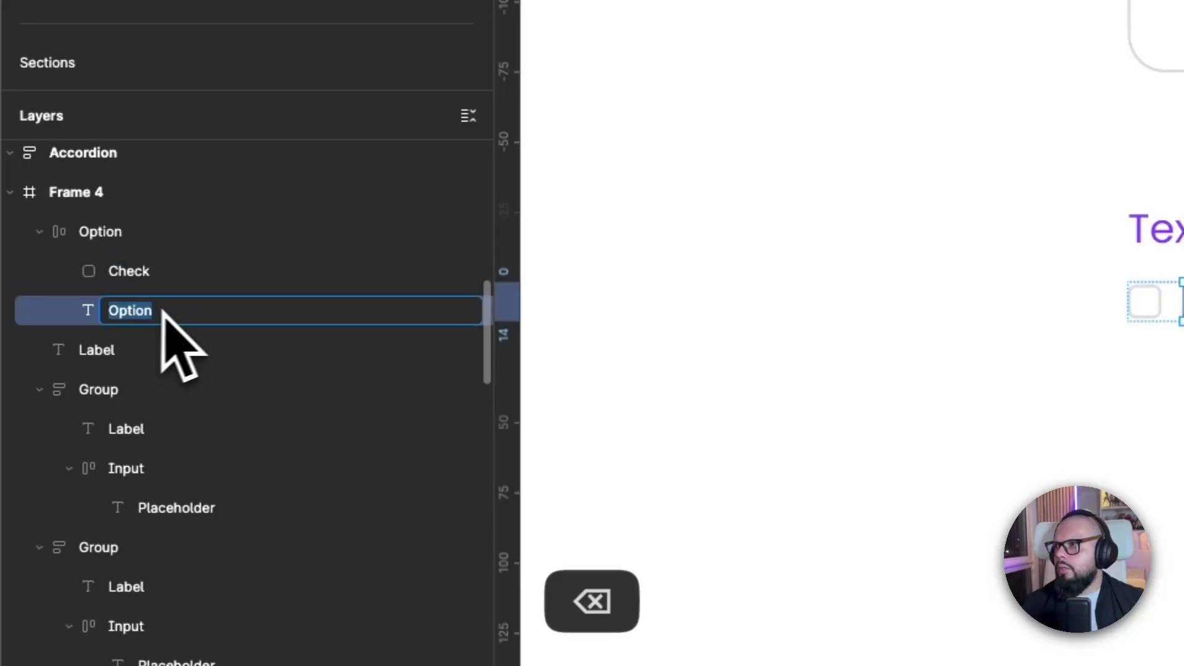
left_click(179, 311)
type("tex")
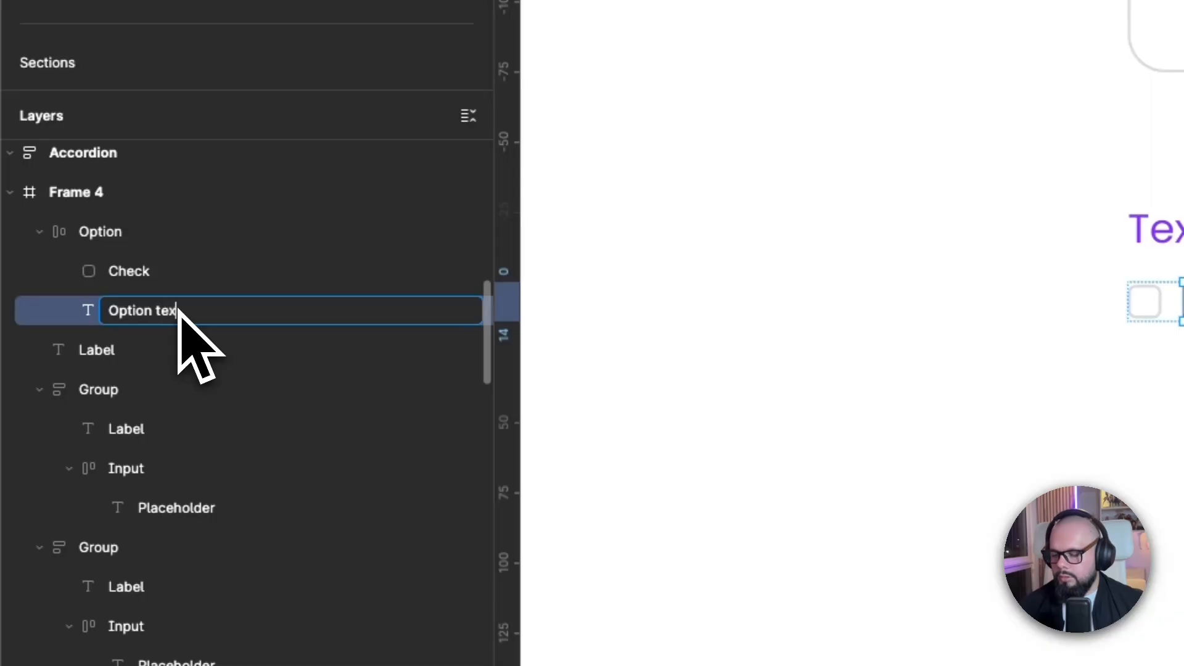
type("t")
left_click(444, 384)
Step: Widen the "Option" frame to about 271 and set the width of its text to Fill container
left_click(353, 274)
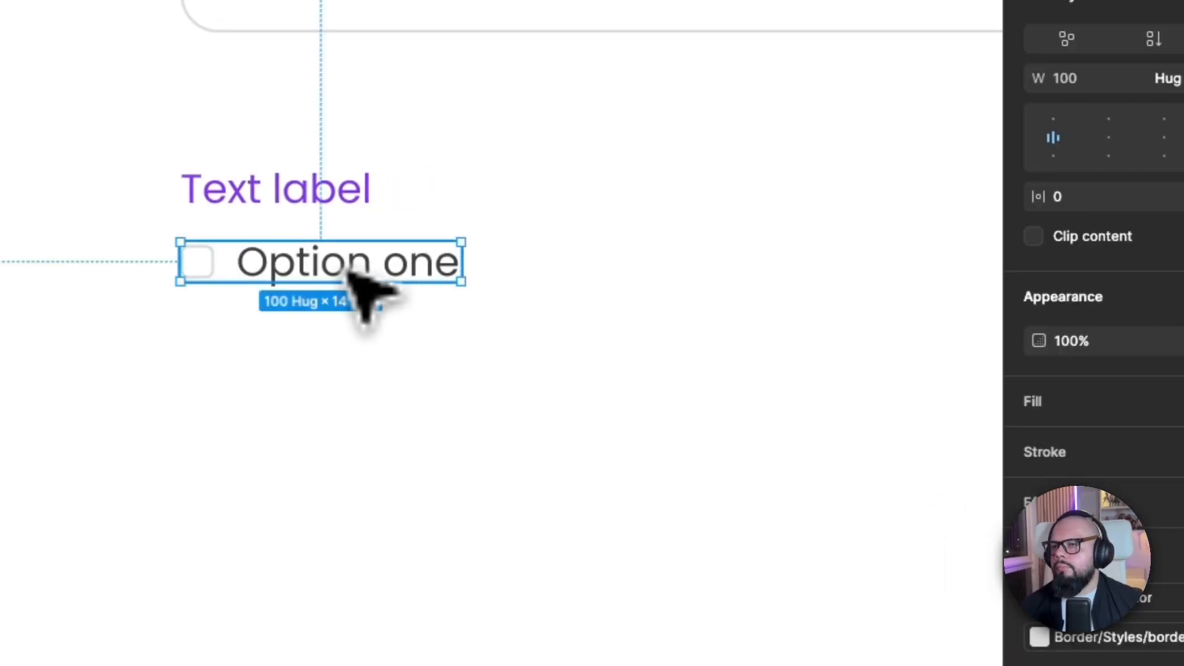
left_click_drag(459, 259, 944, 265)
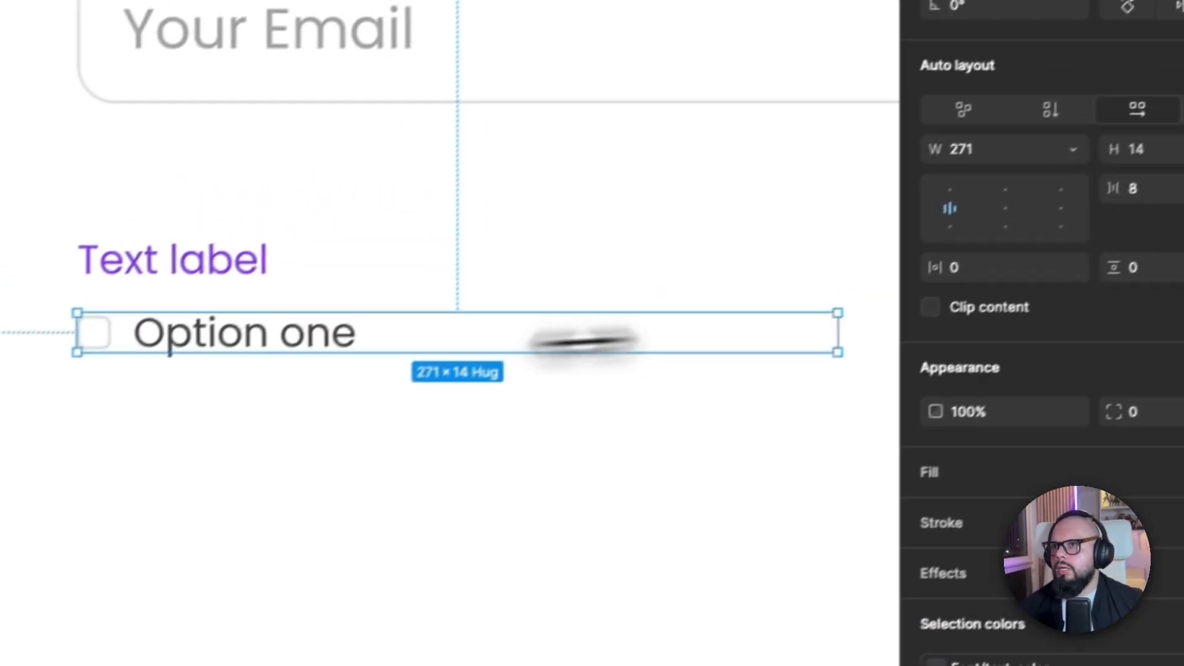
left_click(334, 337)
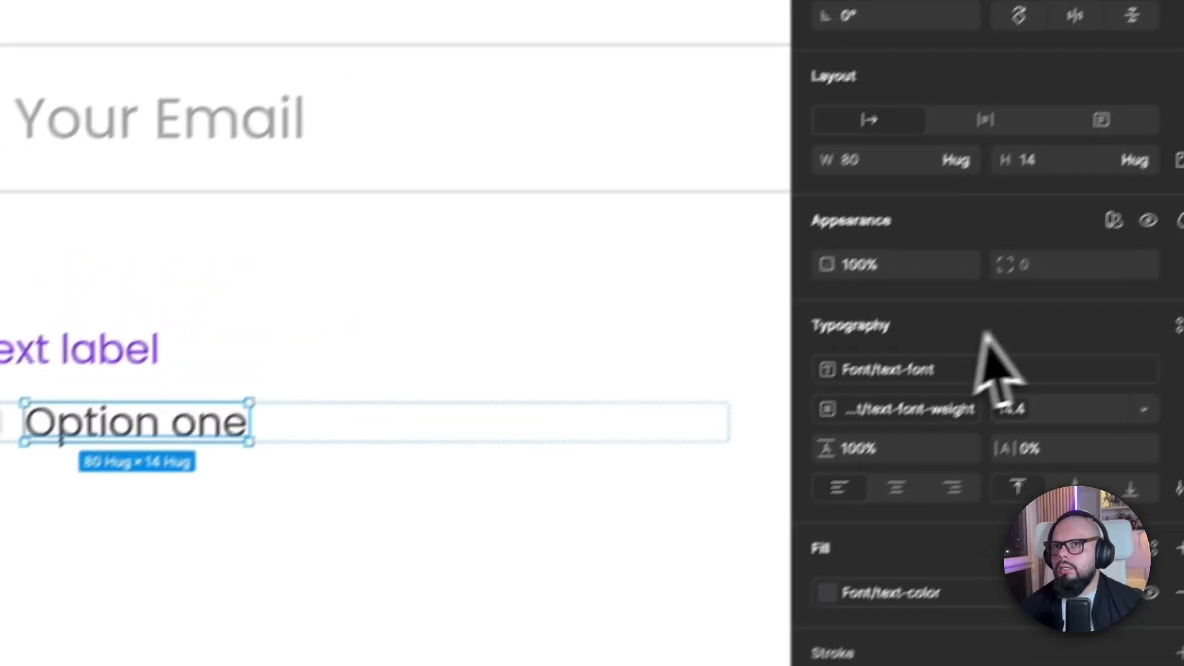
left_click(967, 160)
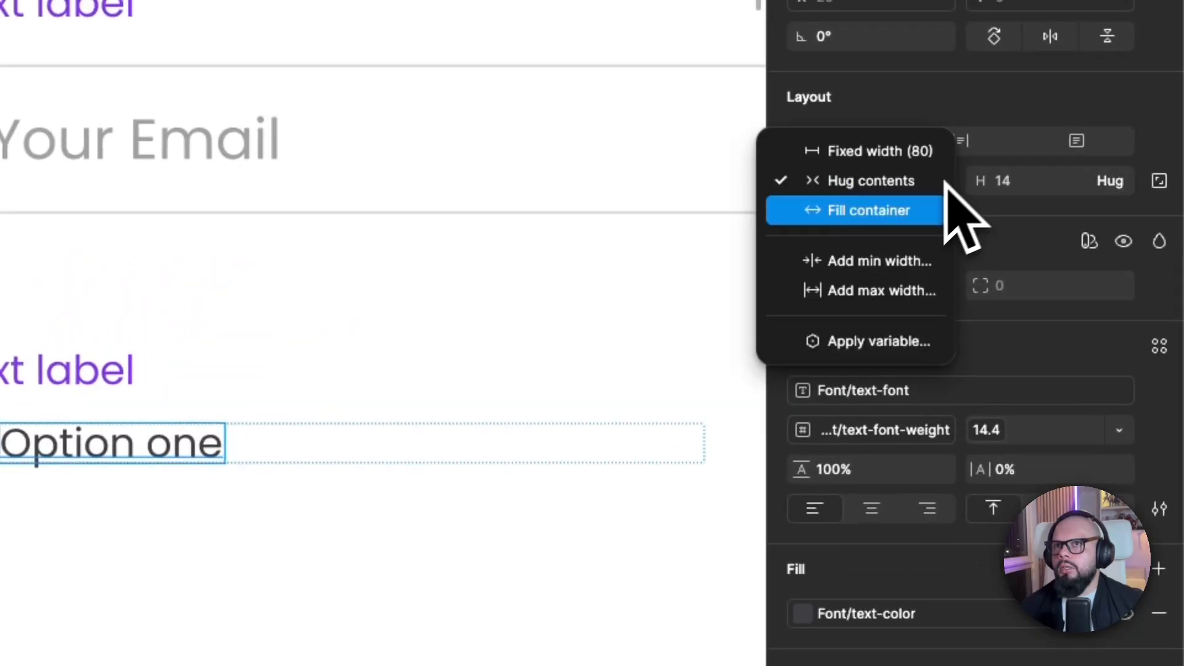
left_click(914, 210)
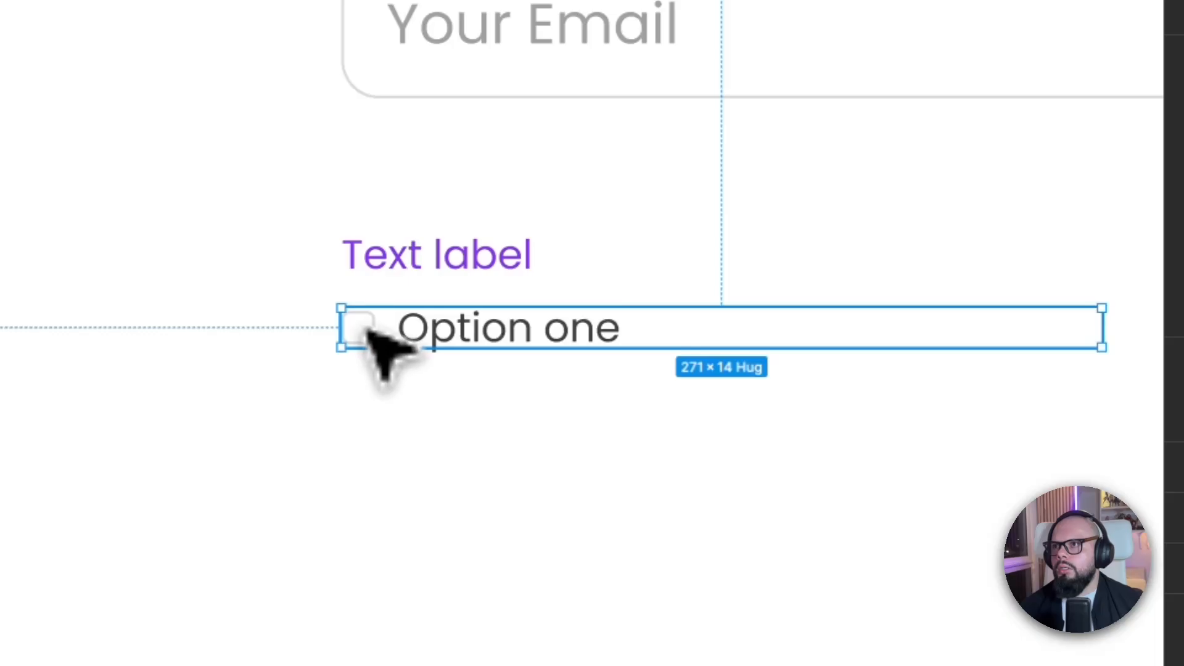
Step: Set the gap between the square and the text in the "Option" frame to the 10.67 spacing variable
left_click(439, 332)
left_click(369, 336)
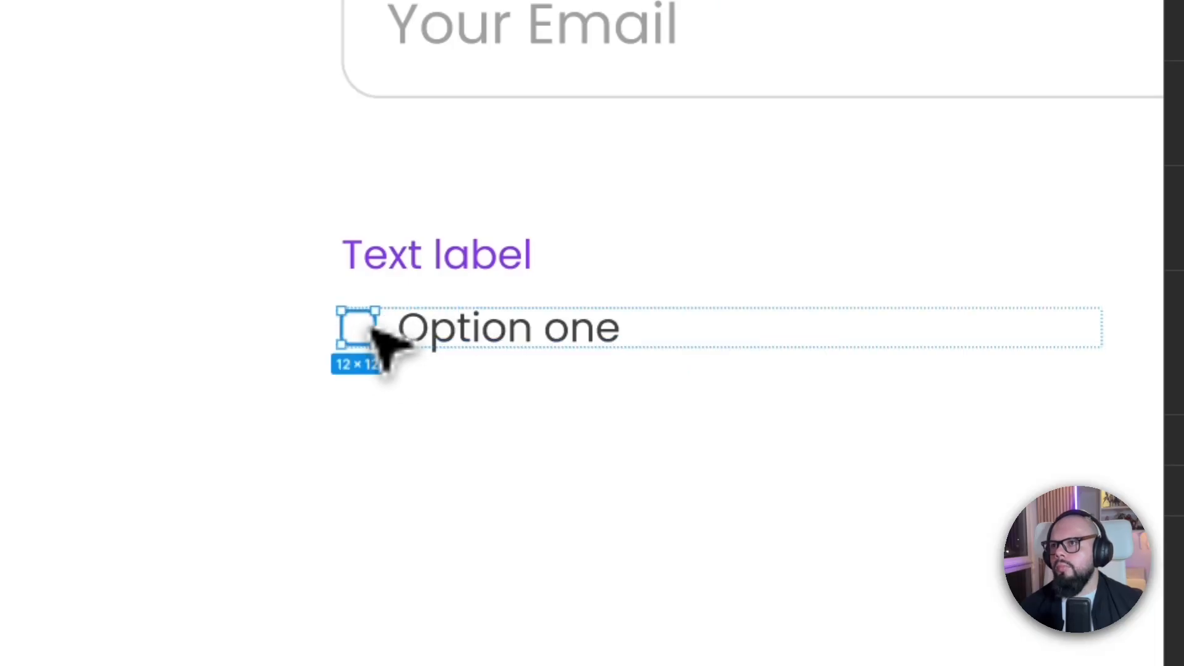
left_click(423, 384)
left_click(470, 335)
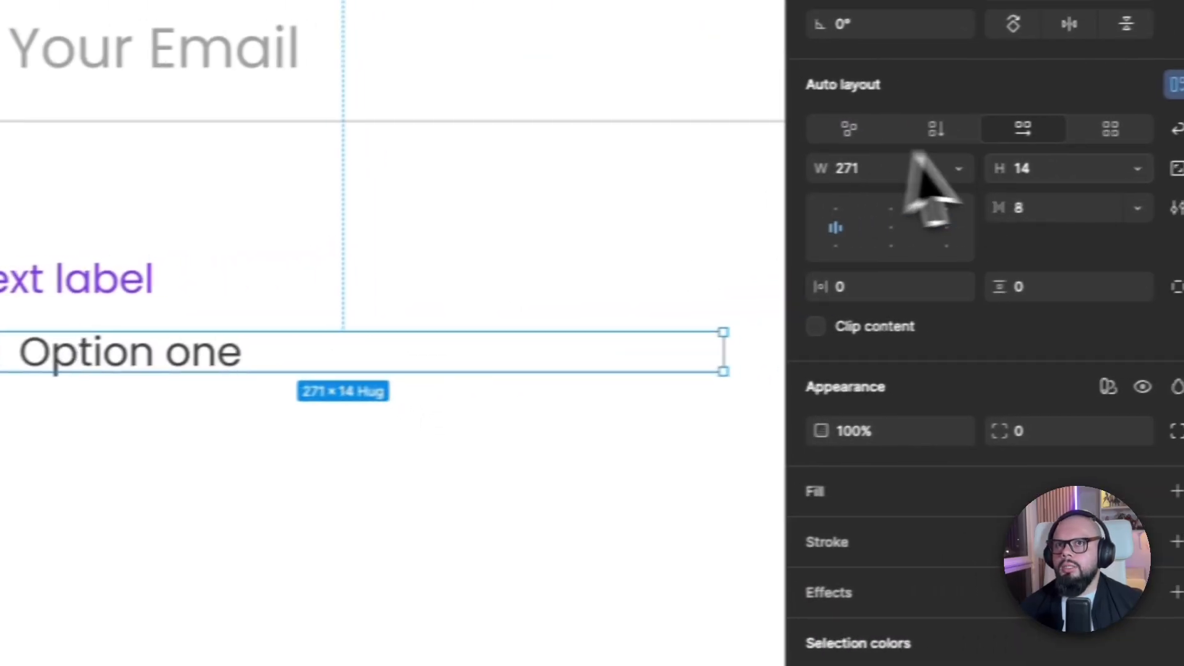
left_click(1119, 212)
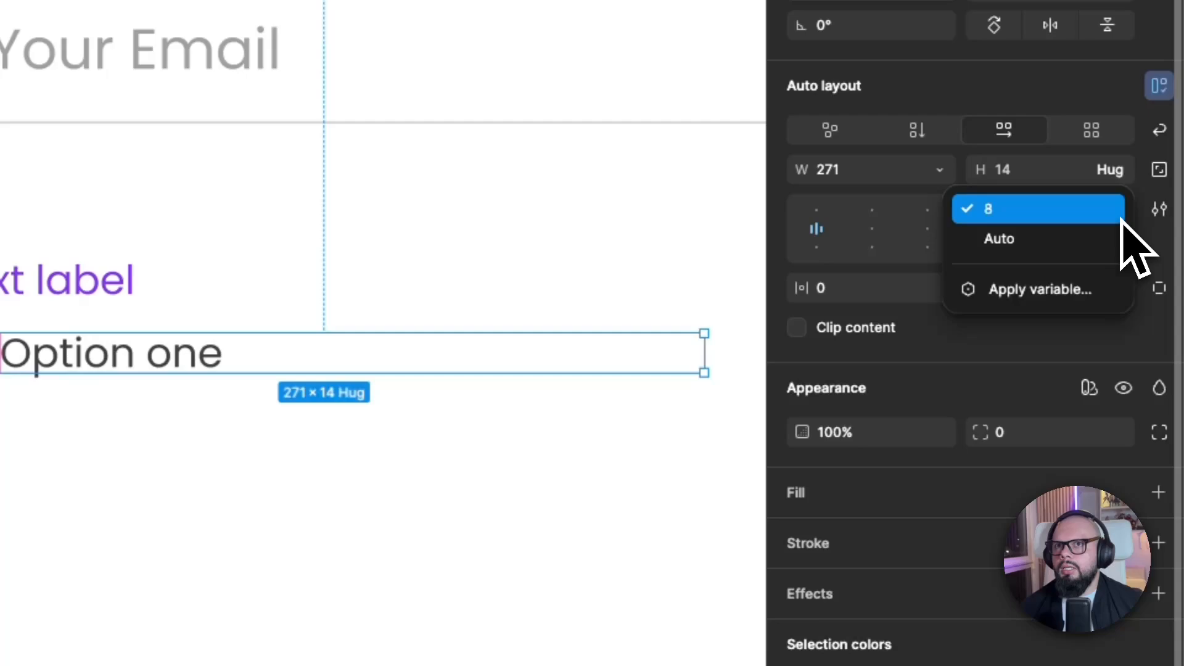
left_click(1050, 290)
left_click(989, 437)
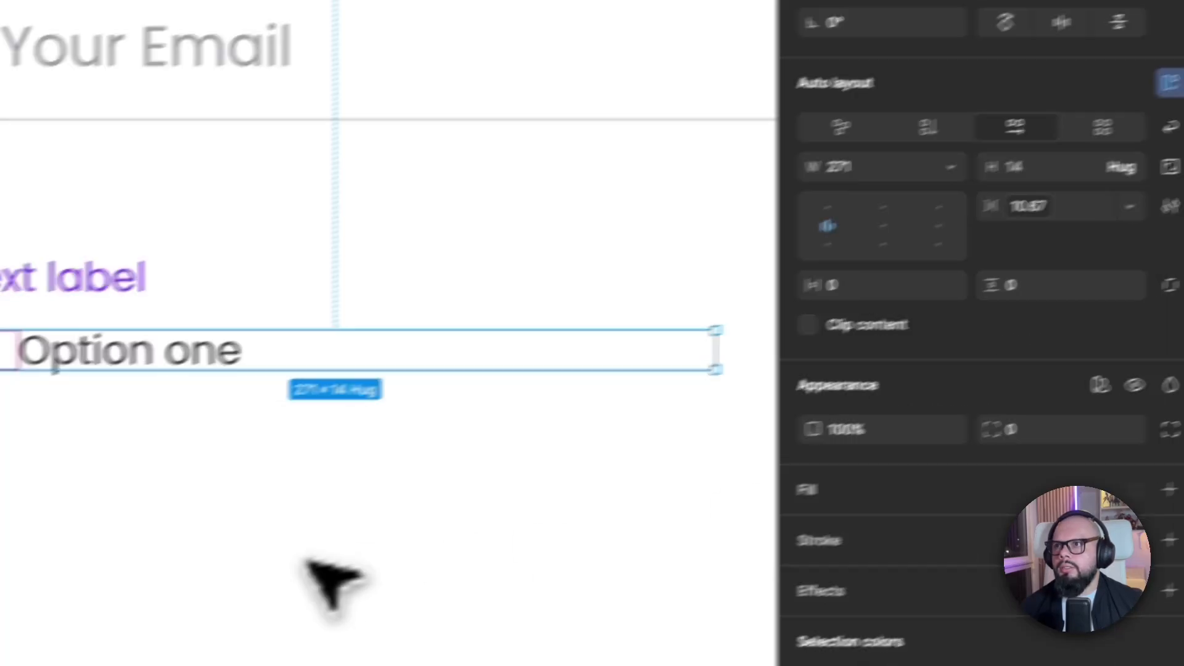
left_click(263, 569)
left_click(419, 273)
left_click(419, 274)
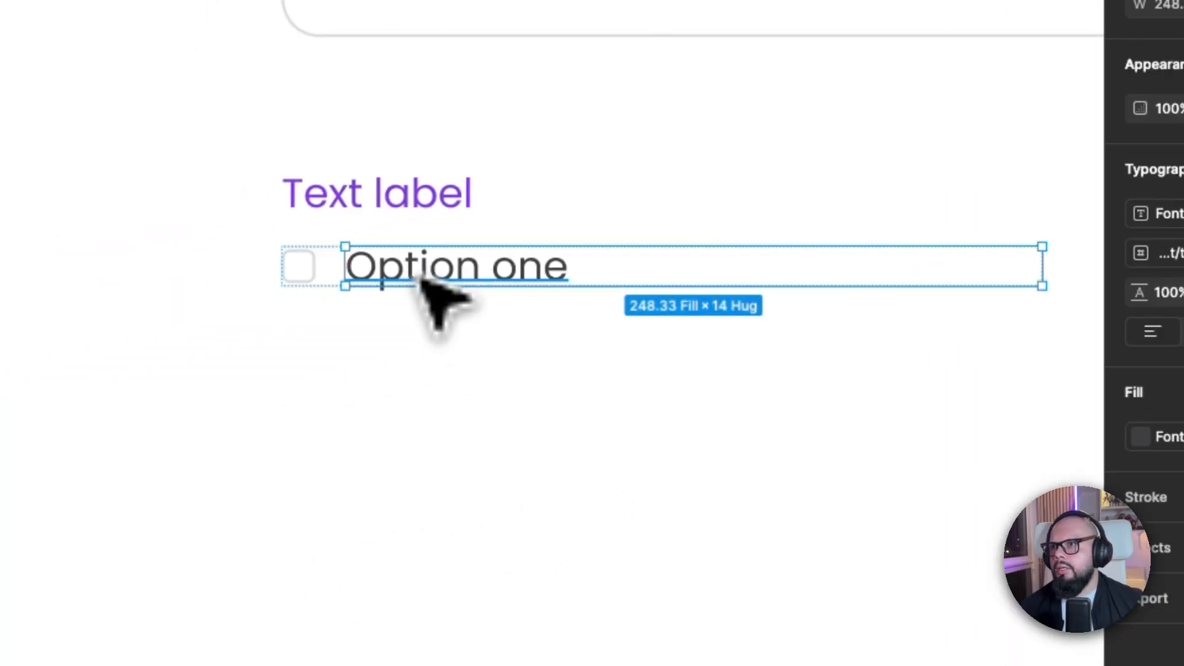
left_click(311, 266)
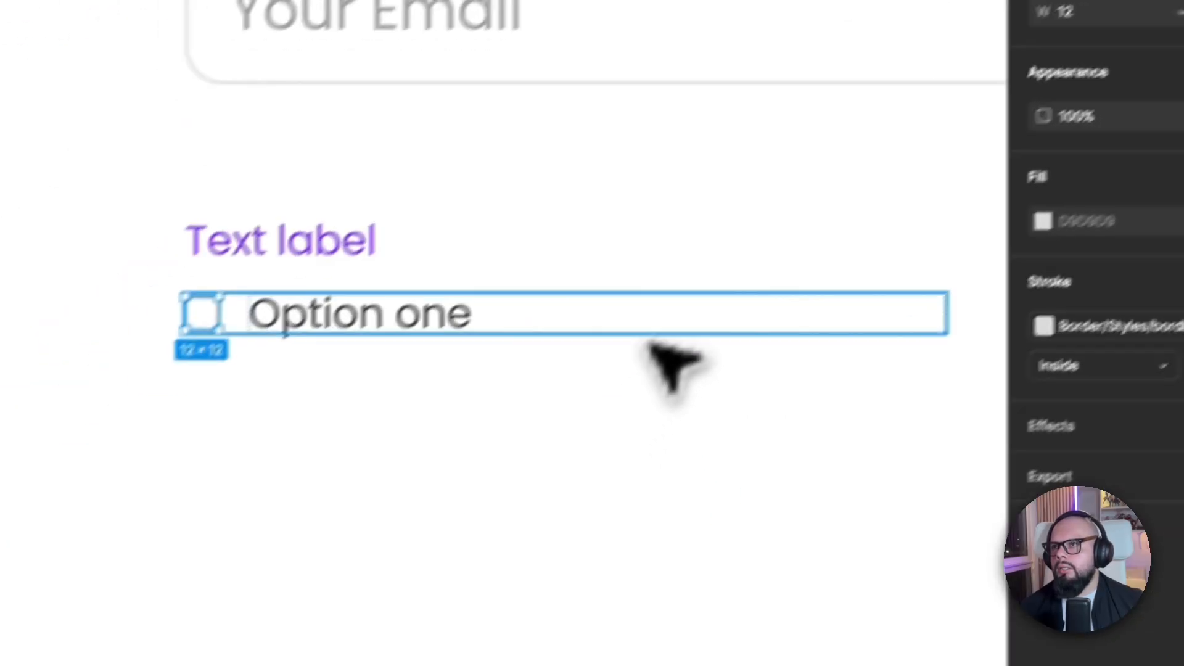
left_click(264, 380)
Step: Duplicate the "Option" row three times directly below the original, leaving gaps of about 5 between the rows
left_click(328, 308)
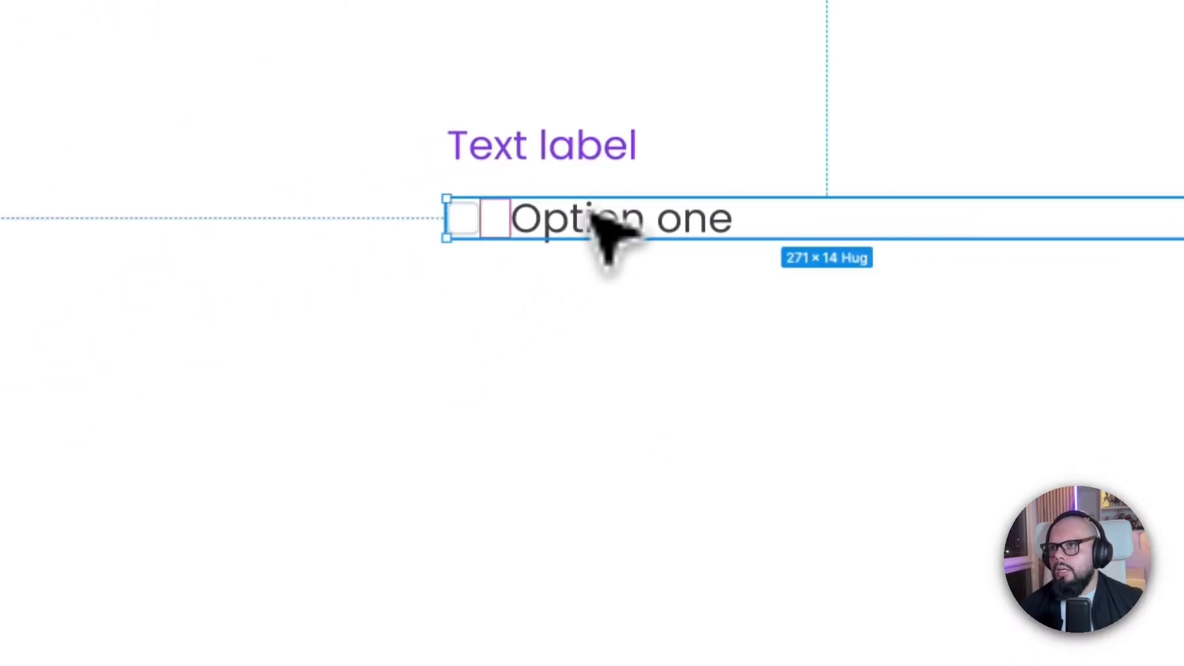
left_click_drag(594, 211, 594, 372)
left_click(719, 476)
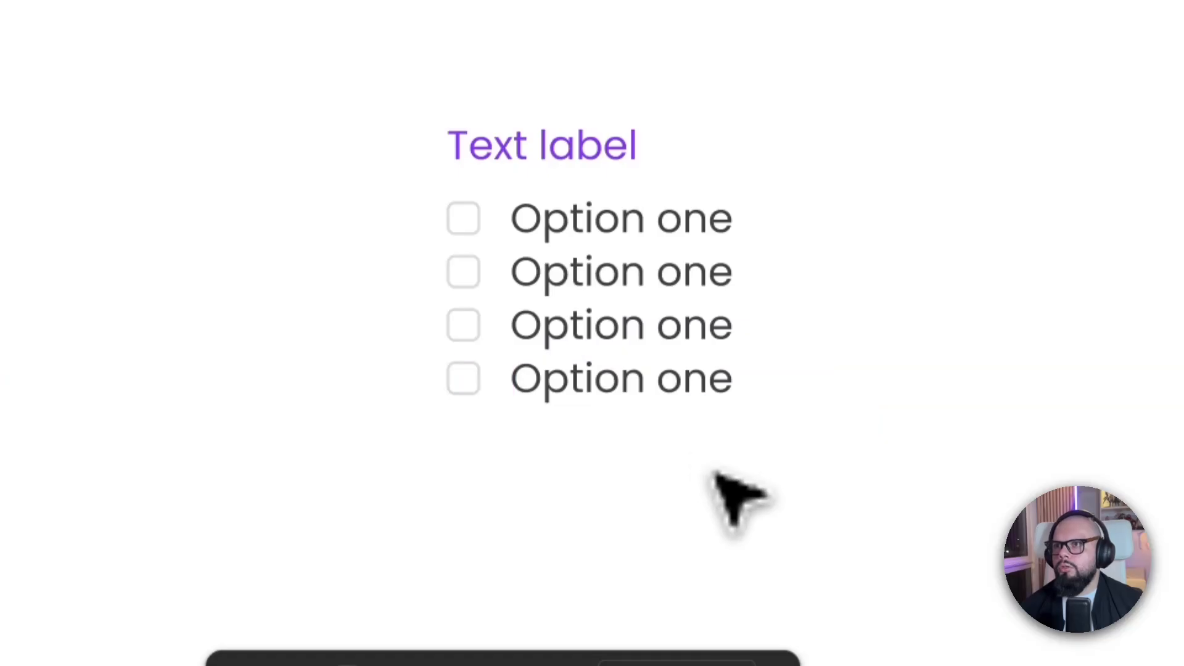
Step: Wrap the four option rows in a vertical auto layout frame and rename it as "Option wrapper"
left_click_drag(794, 481, 463, 196)
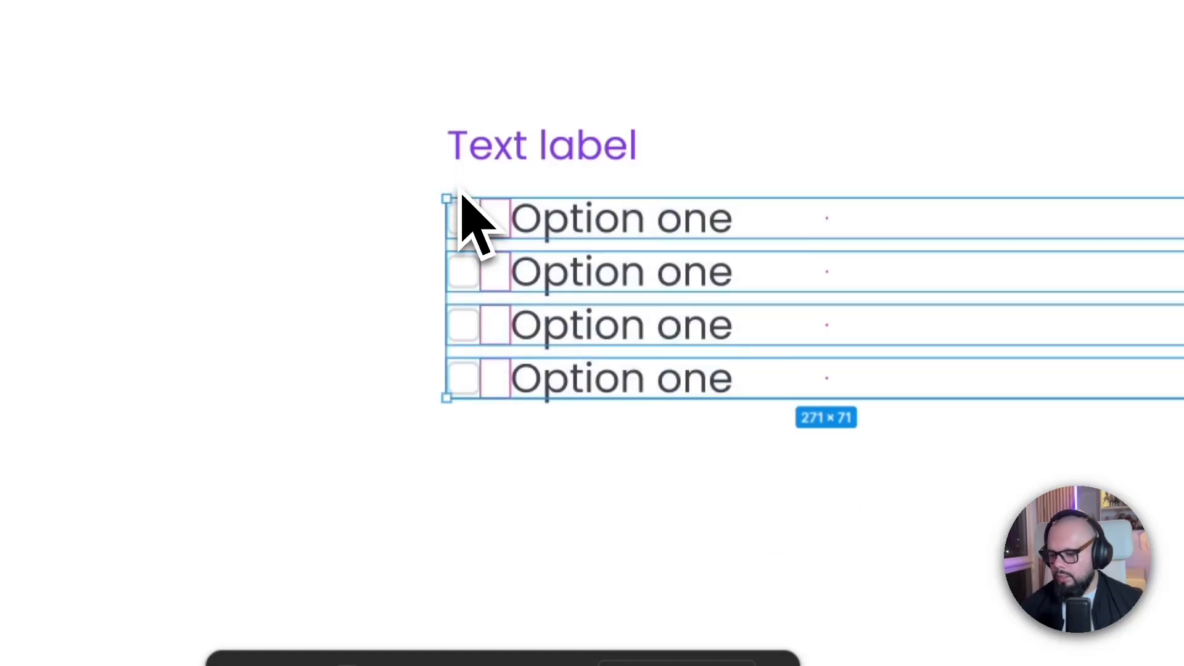
key("shift+a")
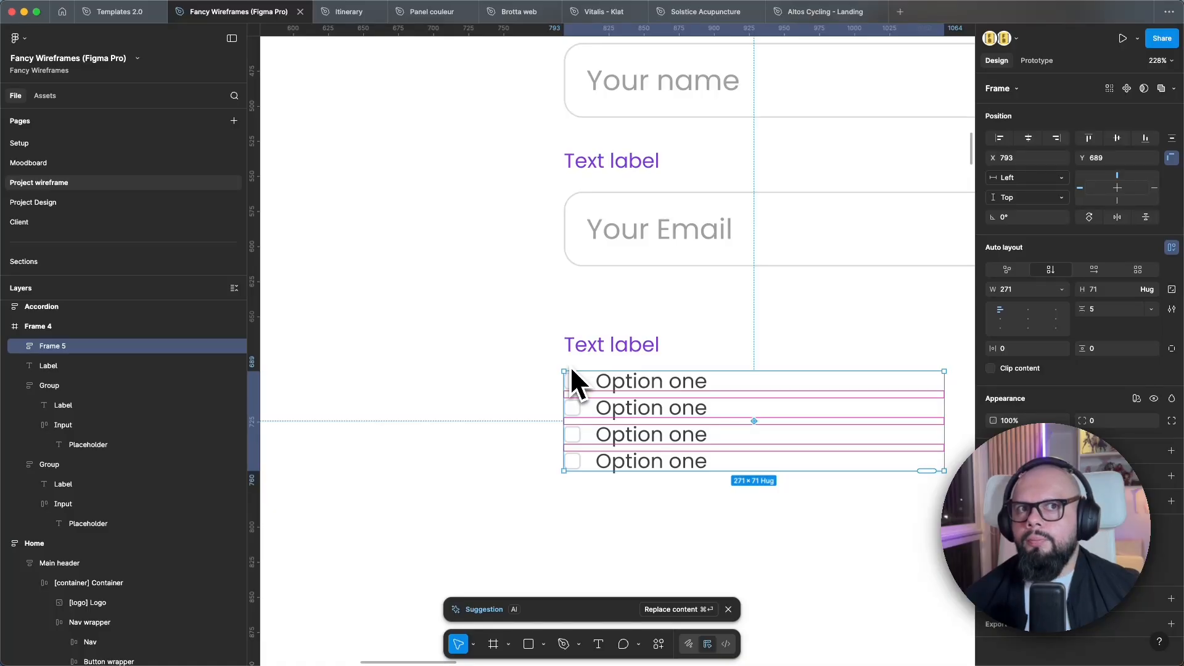
double_click(54, 346)
type("Option wr")
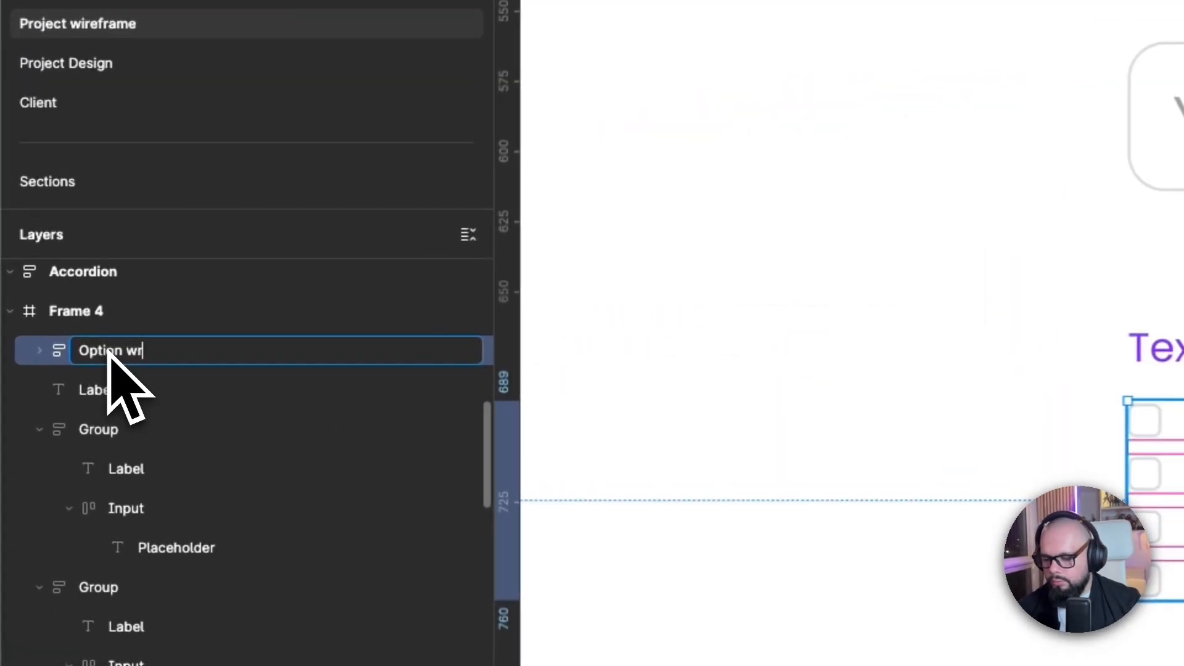
type("apper")
left_click(442, 453)
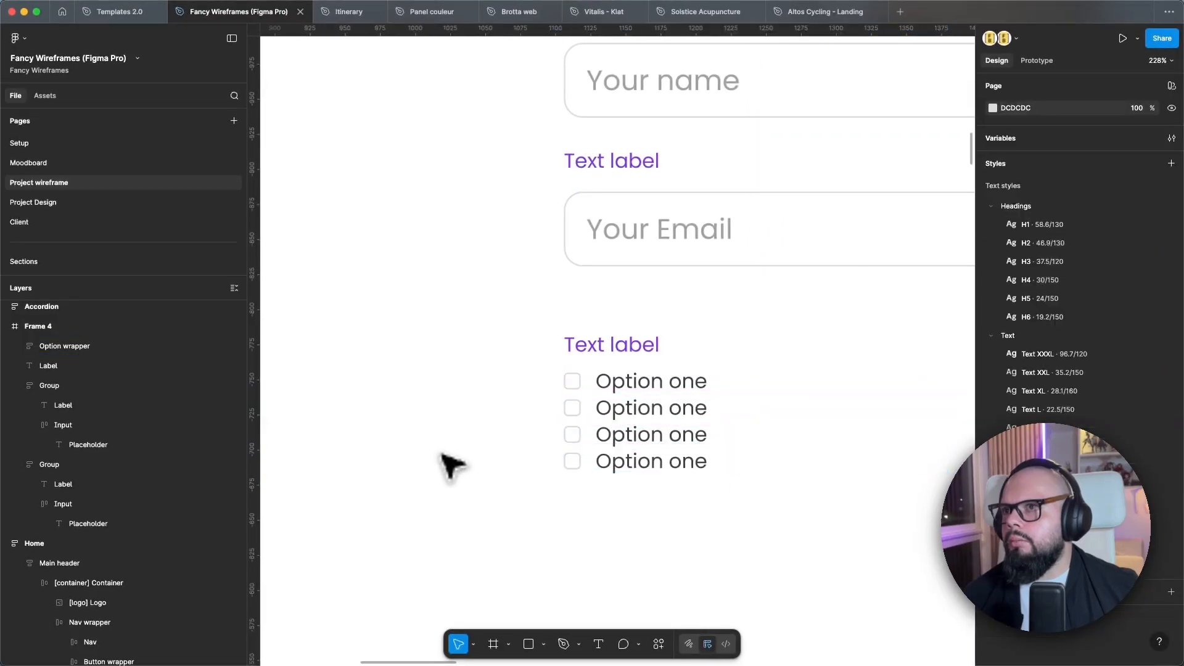
double_click(697, 410)
left_click(693, 436)
left_click(681, 462)
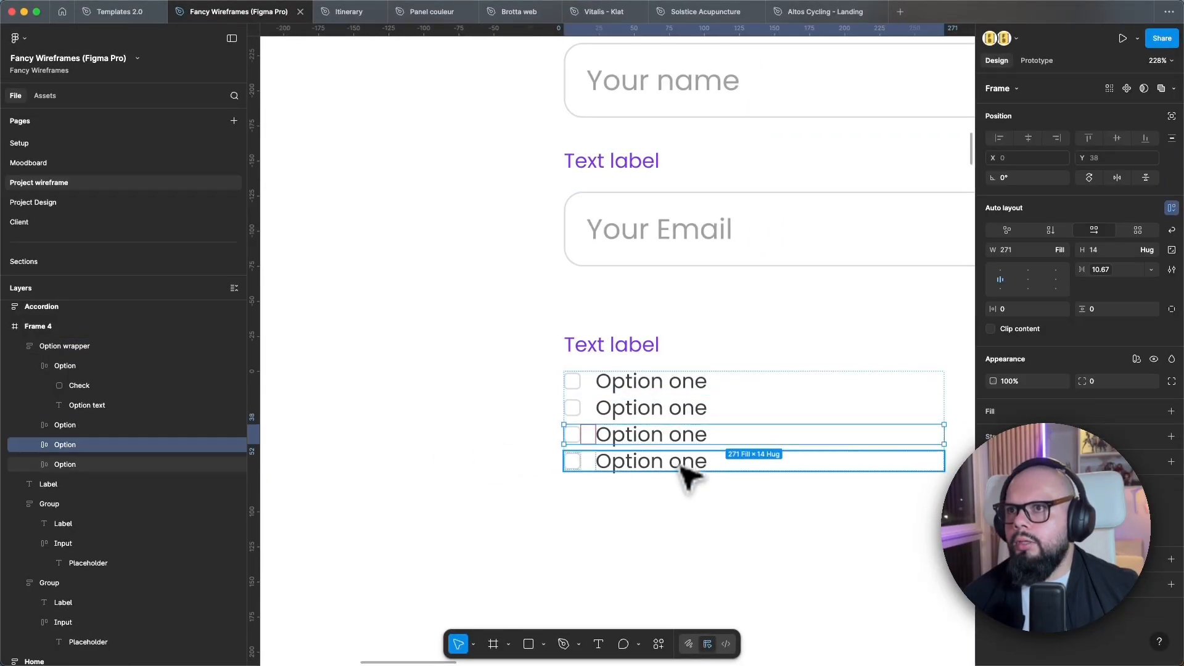
left_click(510, 425)
Step: Set the gap between the rows in "Option wrapper" to the space-xs variable and shift the wrapper slightly down to Y 693
left_click(660, 401)
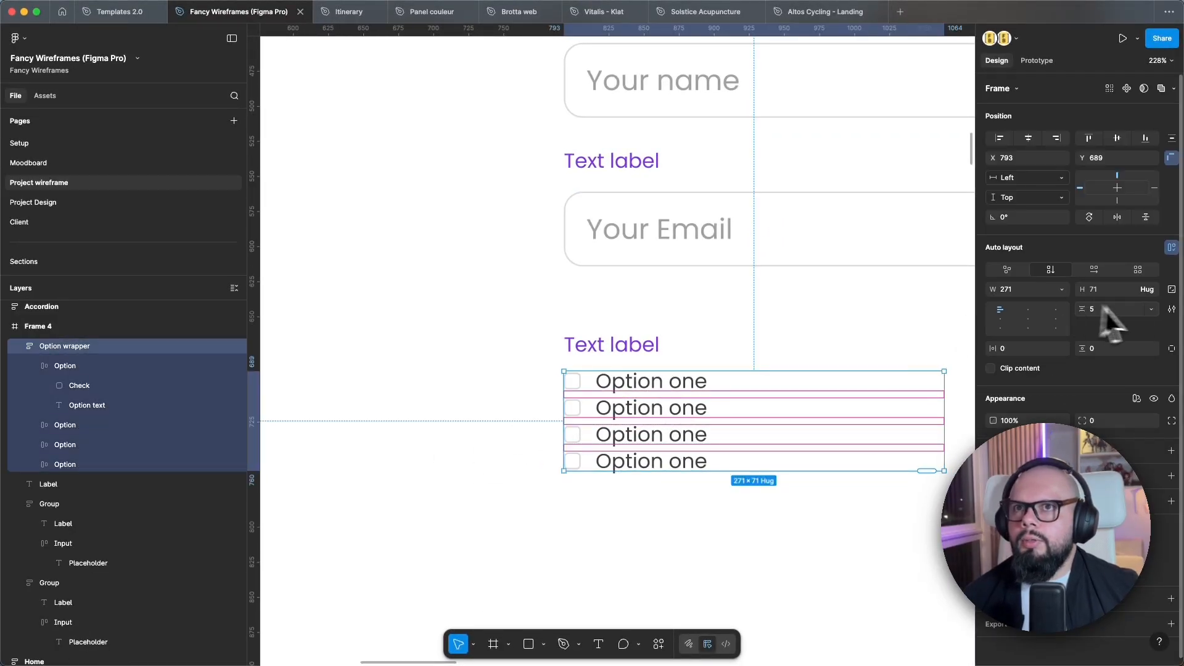
left_click(1151, 311)
left_click(1113, 349)
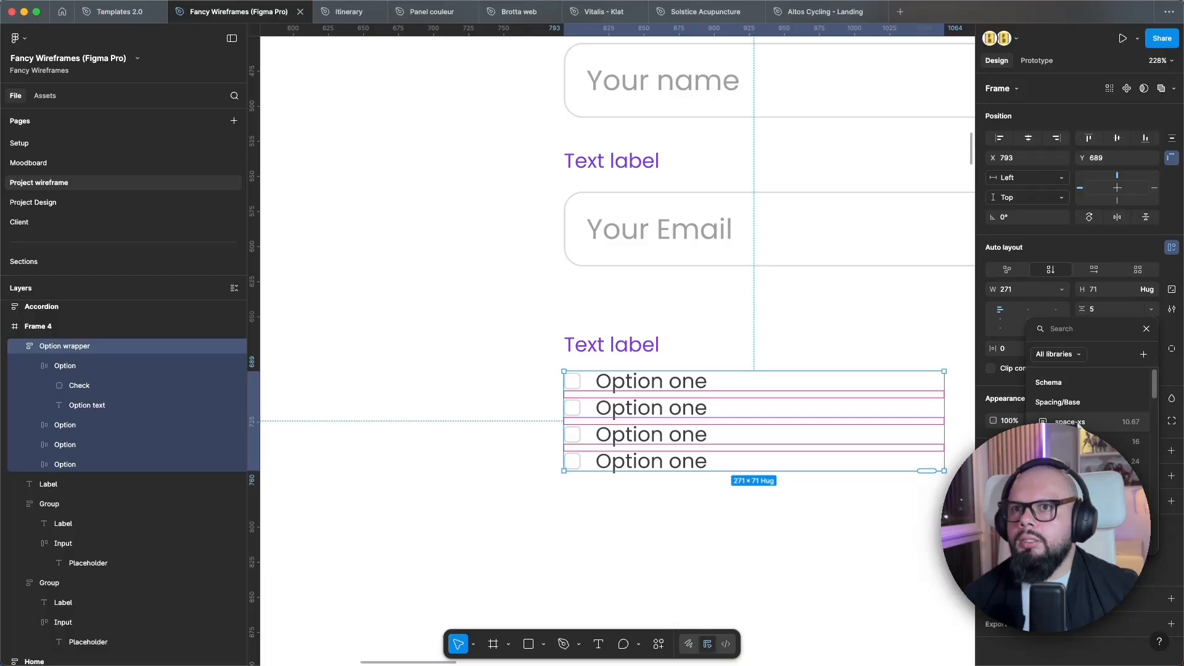
left_click(1070, 422)
left_click(708, 520)
left_click_drag(647, 487, 648, 491)
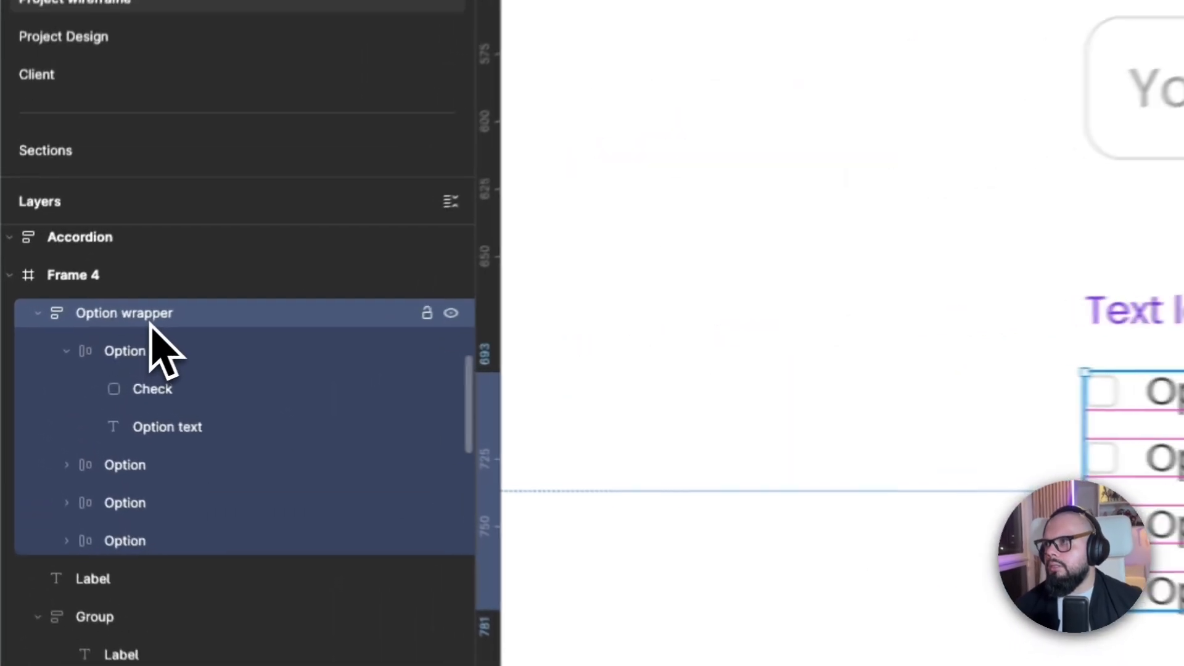
Step: Wrap "Option wrapper" in another auto layout frame and rename that frame as "Input"
double_click(75, 348)
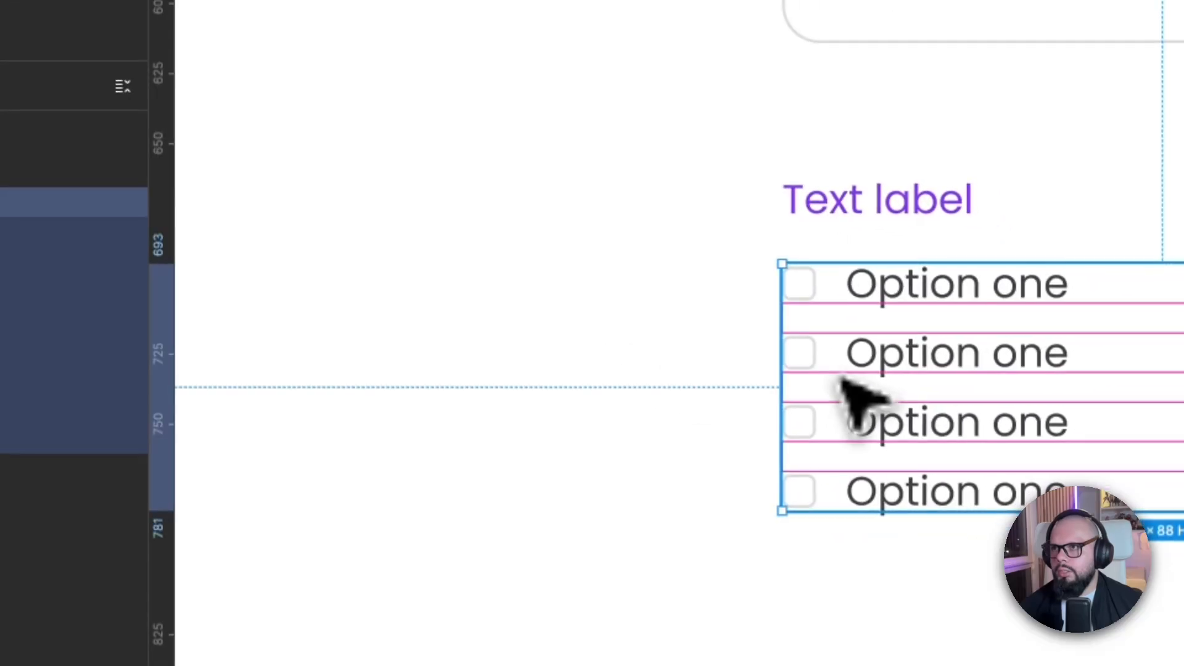
key("shift+a")
double_click(87, 309)
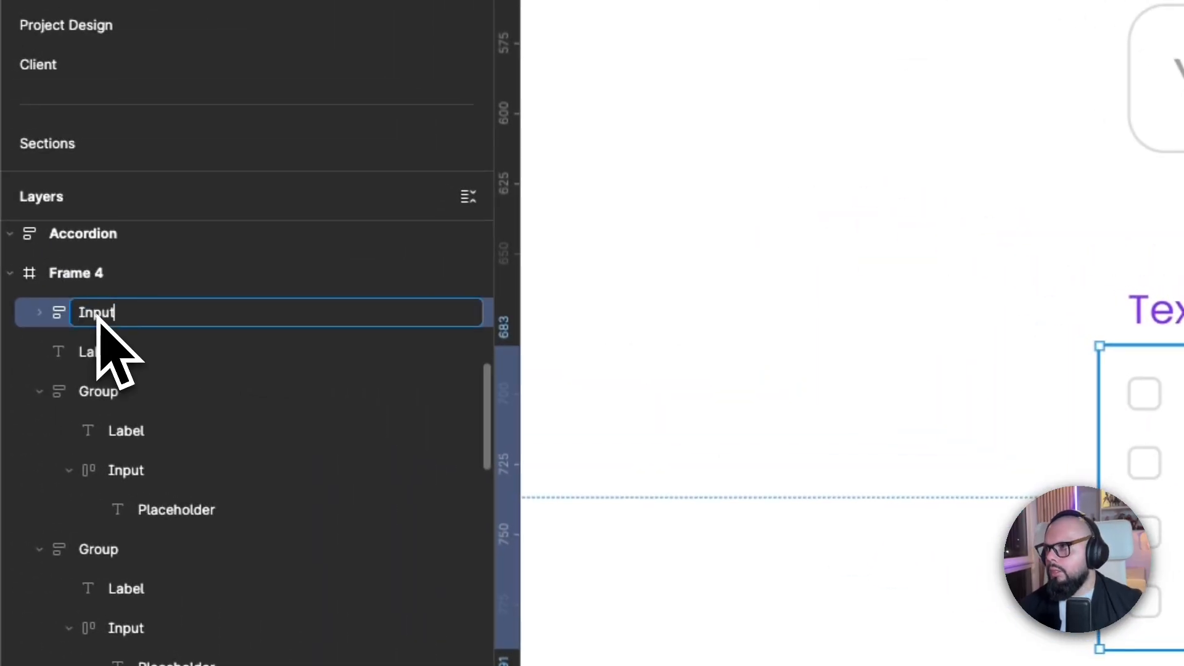
key("Return")
Step: Combine the checkbox label and its "Input" frame in a vertical auto layout frame and rename it as "Group"
left_click(110, 348)
left_click(126, 320, "shift")
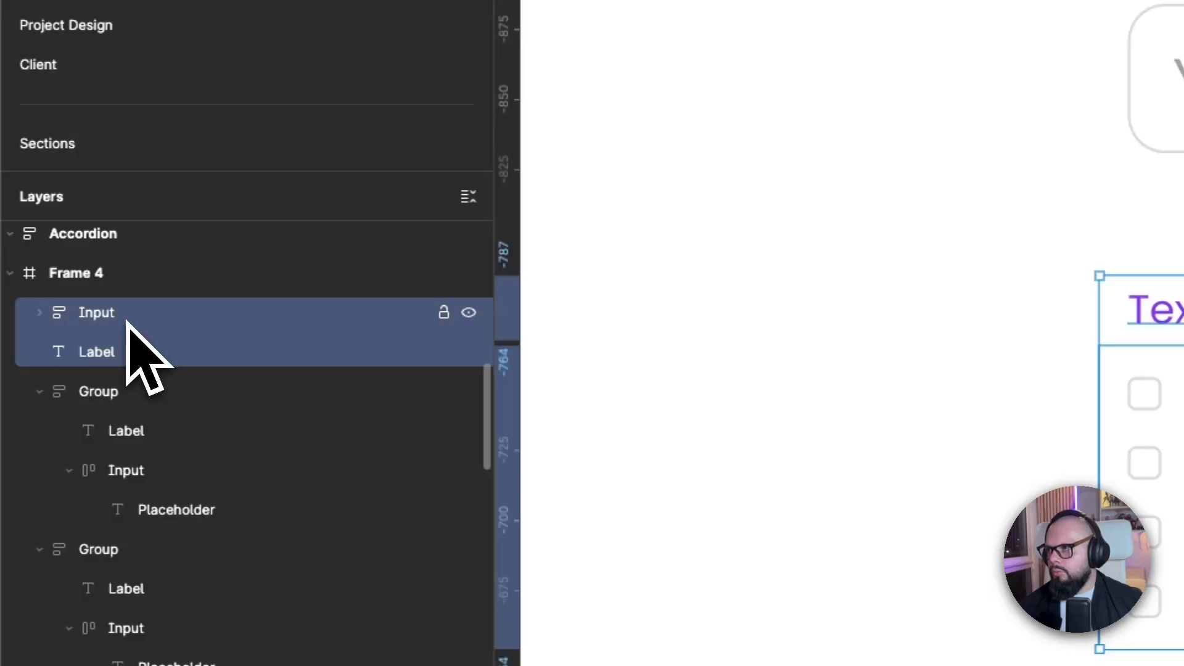
key("shift+a")
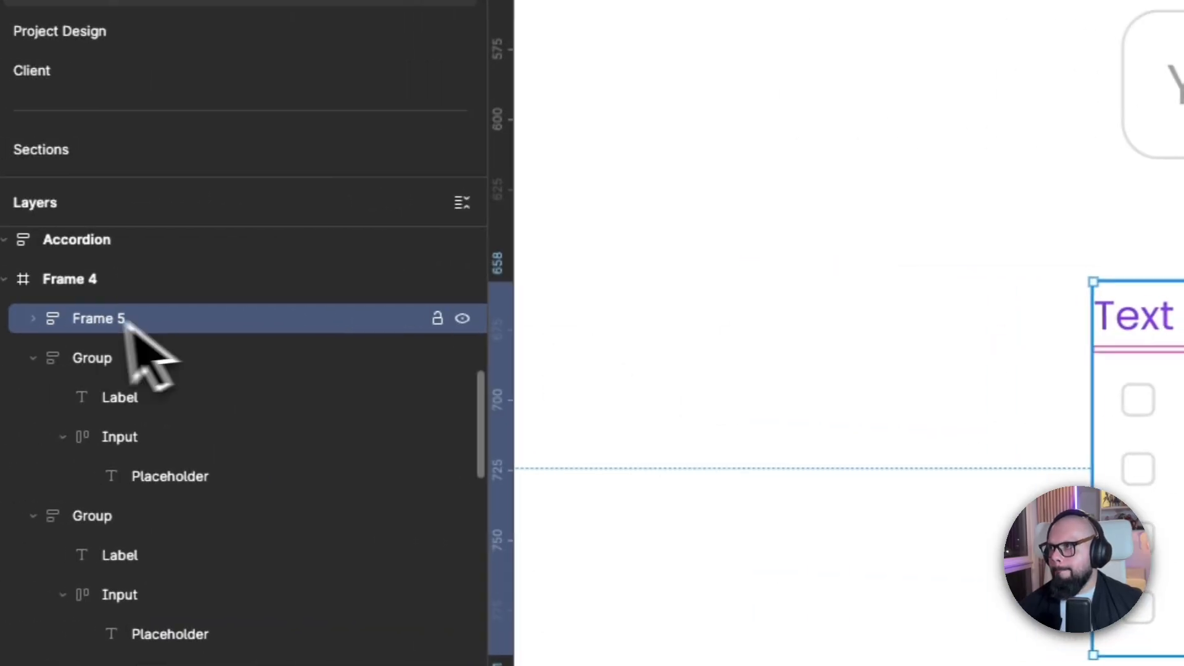
double_click(81, 322)
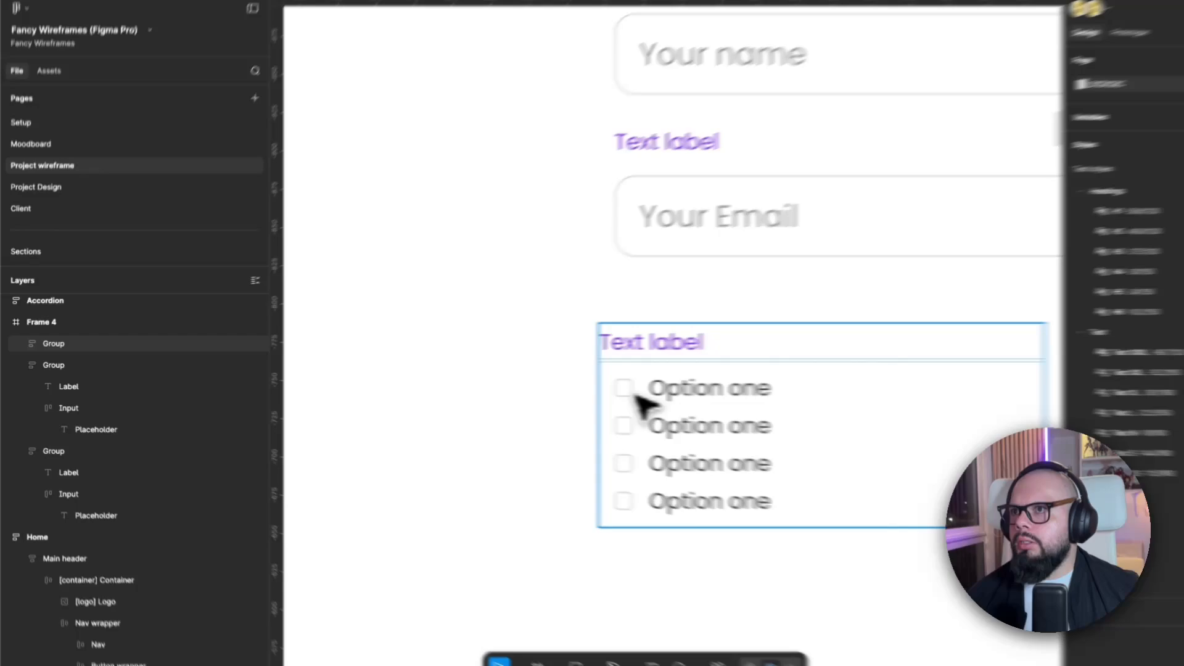
Step: Apply the space-xs variable to the gap between the label and the field in the "Your Email" group
left_click(635, 396)
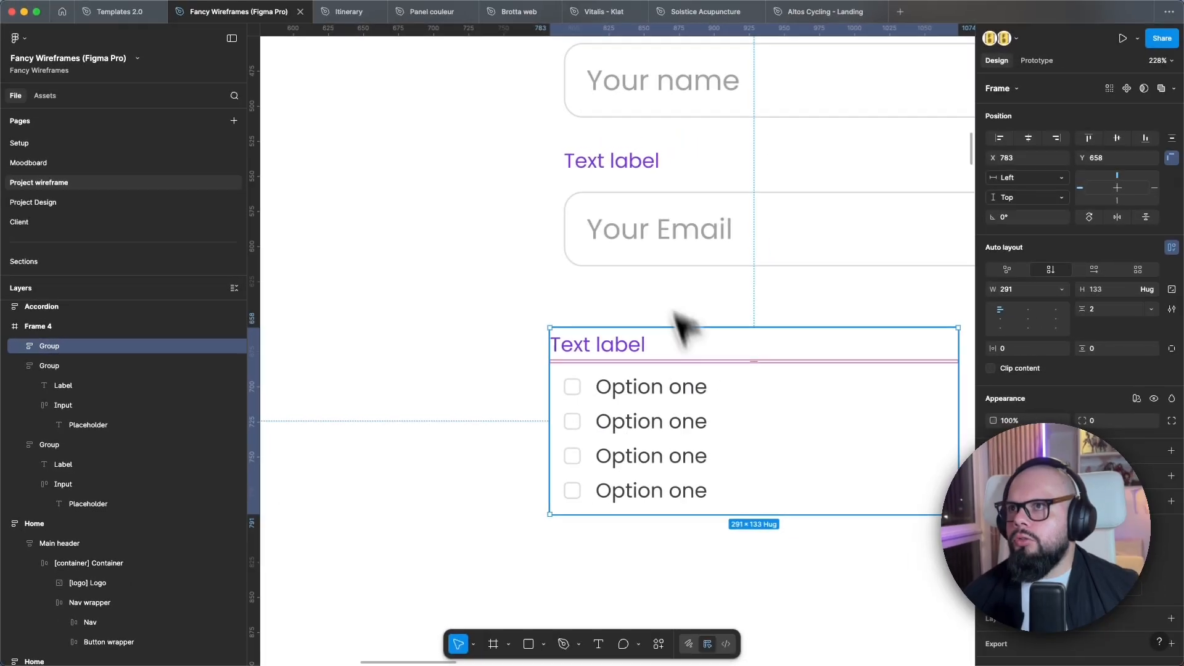
left_click(637, 204)
left_click(1151, 309)
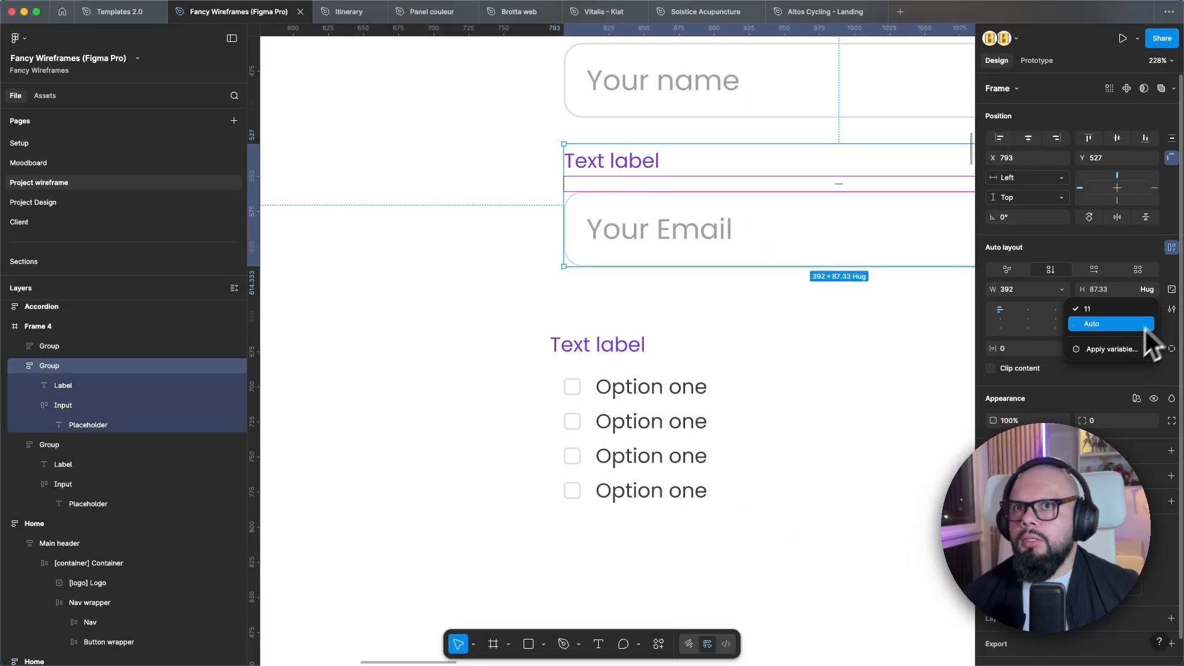
left_click(1124, 350)
left_click(1070, 422)
Step: Apply the 10.67 spacing variable to the gap between the label and the field in the "Your name" group
scroll(767, 166, "up", 1)
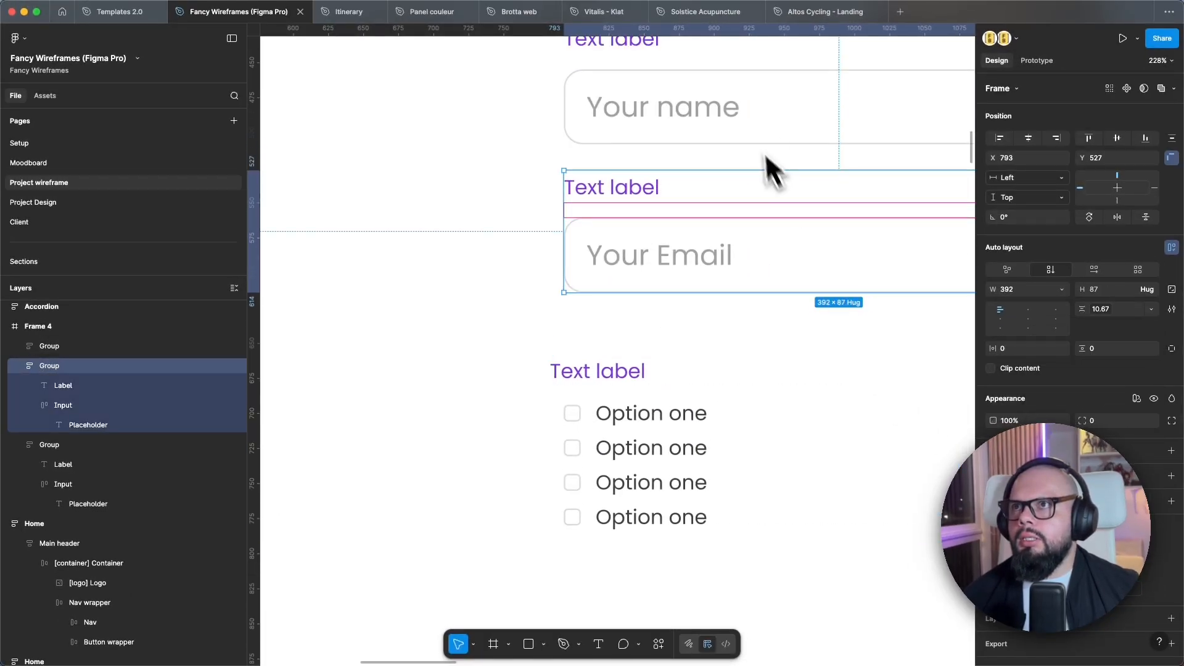
left_click(760, 153)
scroll(802, 234, "up", 3)
left_click(1151, 309)
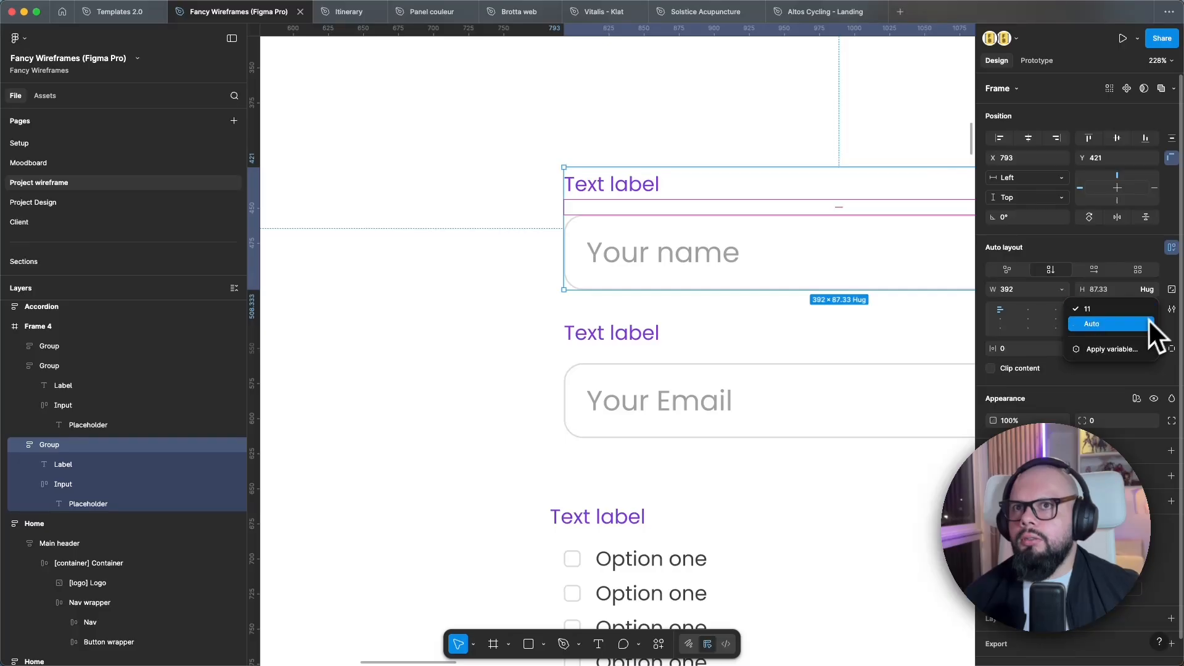
key("Escape")
scroll(635, 484, "down", 2)
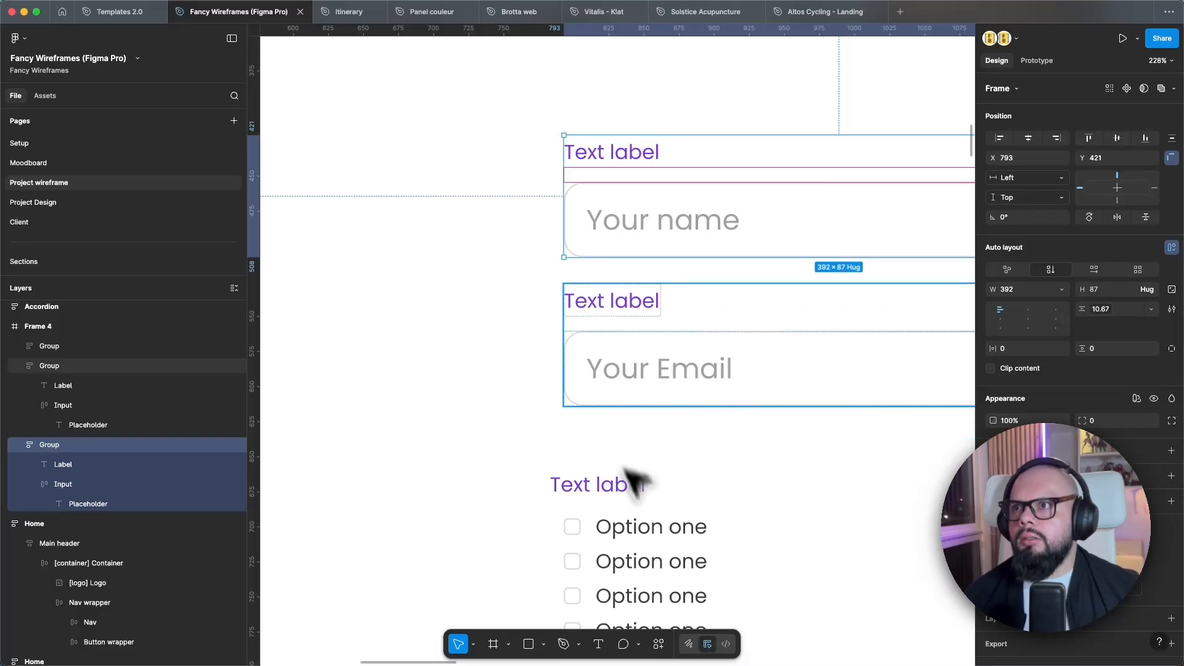
Step: Apply the 10.67 spacing variable to the gap between the label and the options in the checkbox group
left_click(664, 532)
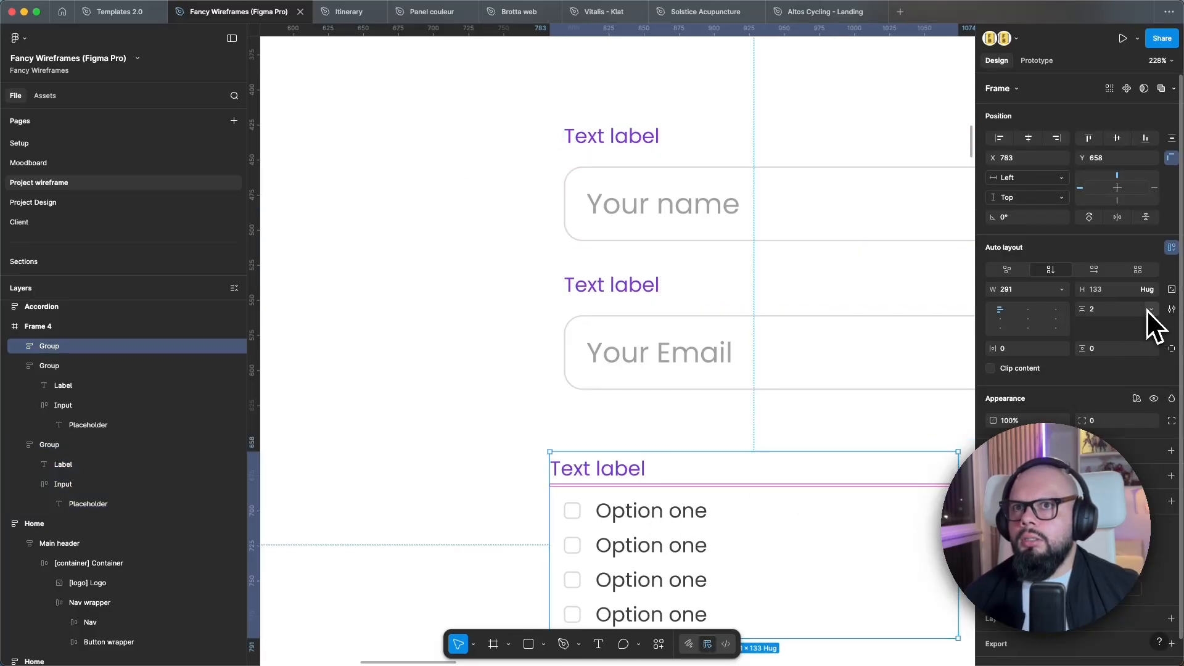
left_click(1148, 309)
left_click(1122, 349)
left_click(1072, 441)
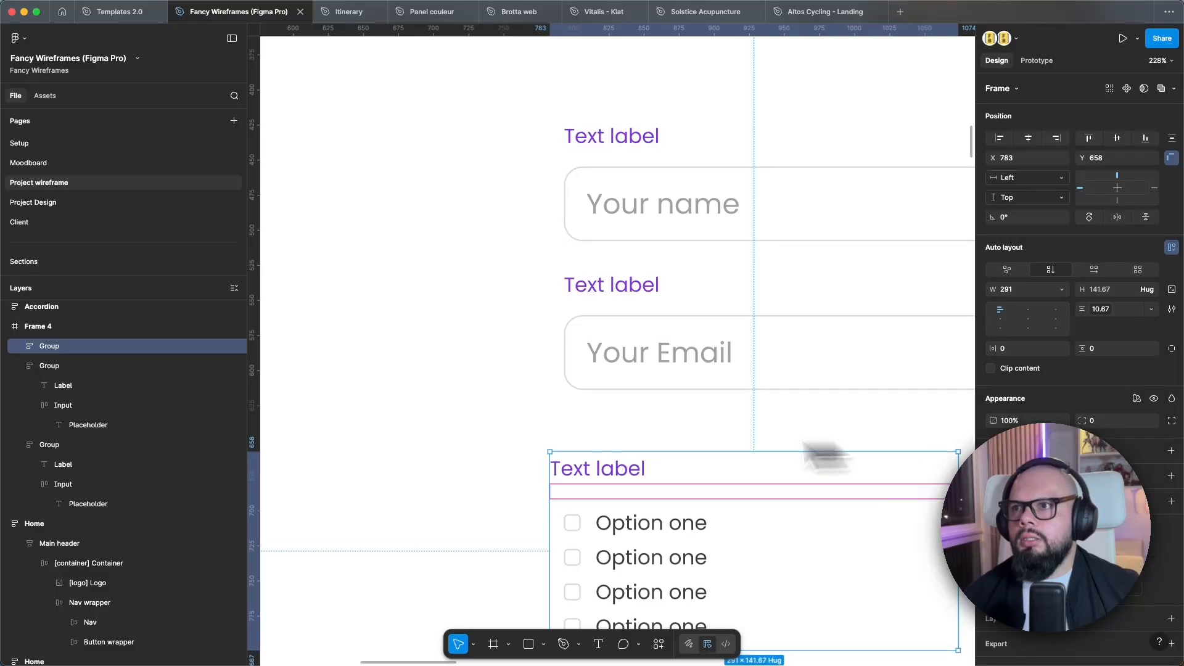
Step: Set the horizontal padding, vertical padding and gap of the checkbox group's "Input" frame to 0
scroll(607, 488, "down", 1)
double_click(645, 499)
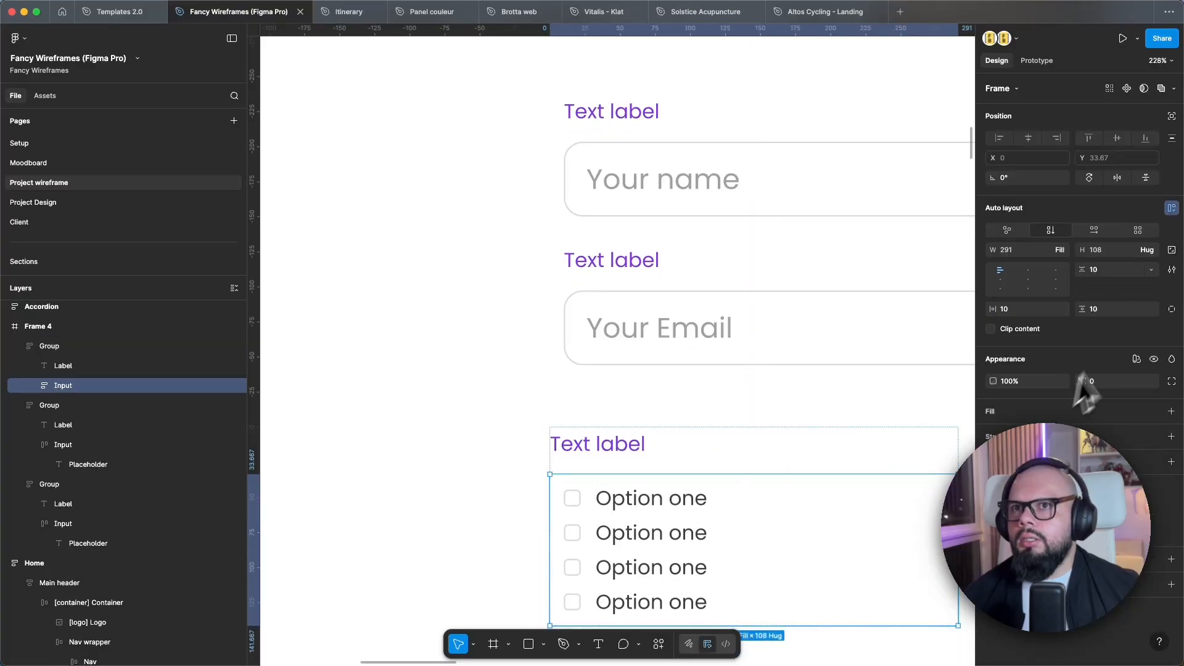
left_click(1108, 308)
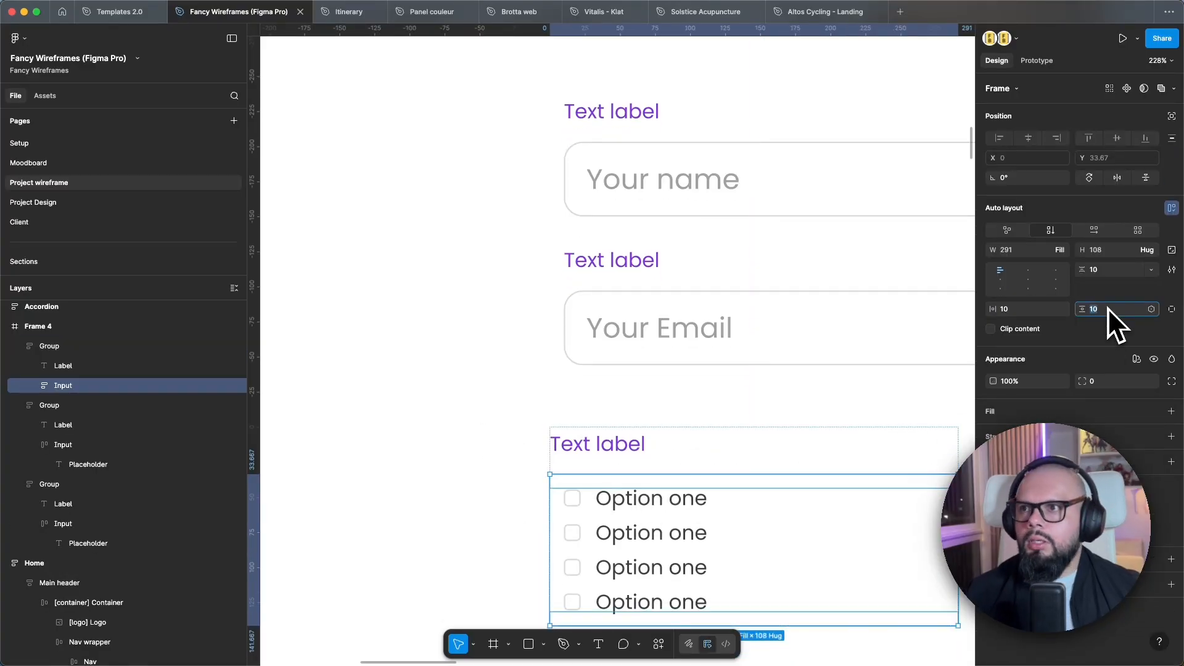
type("0")
left_click(1009, 310)
type("0")
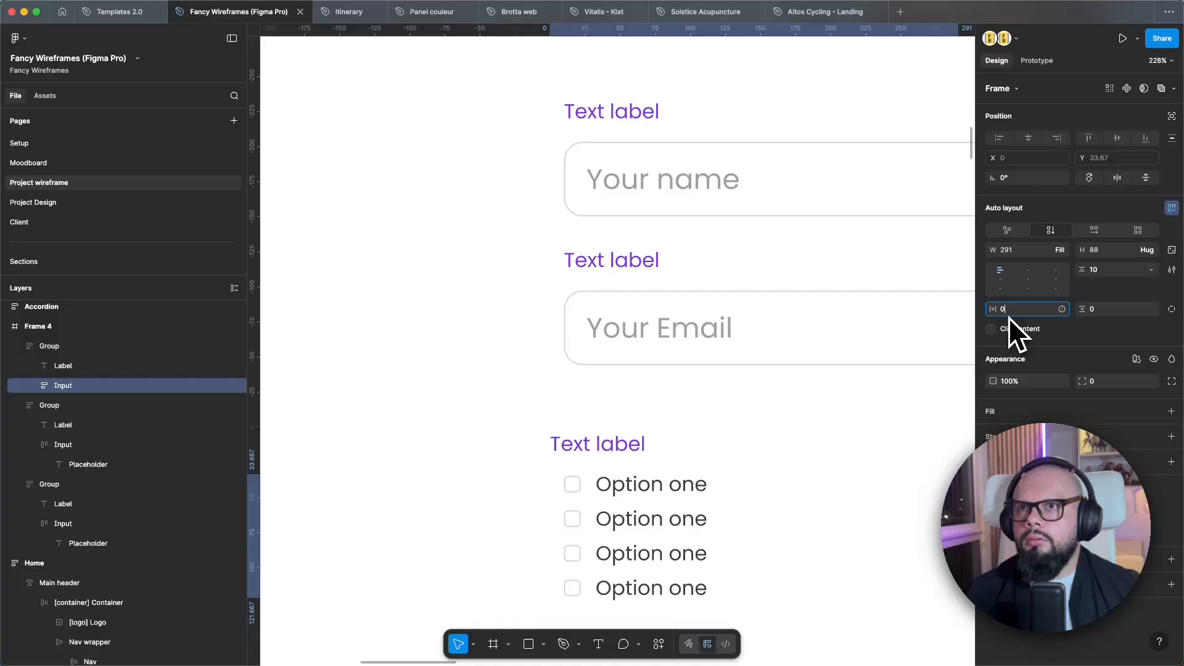
left_click(1112, 271)
type("0")
key("Return")
left_click(709, 502)
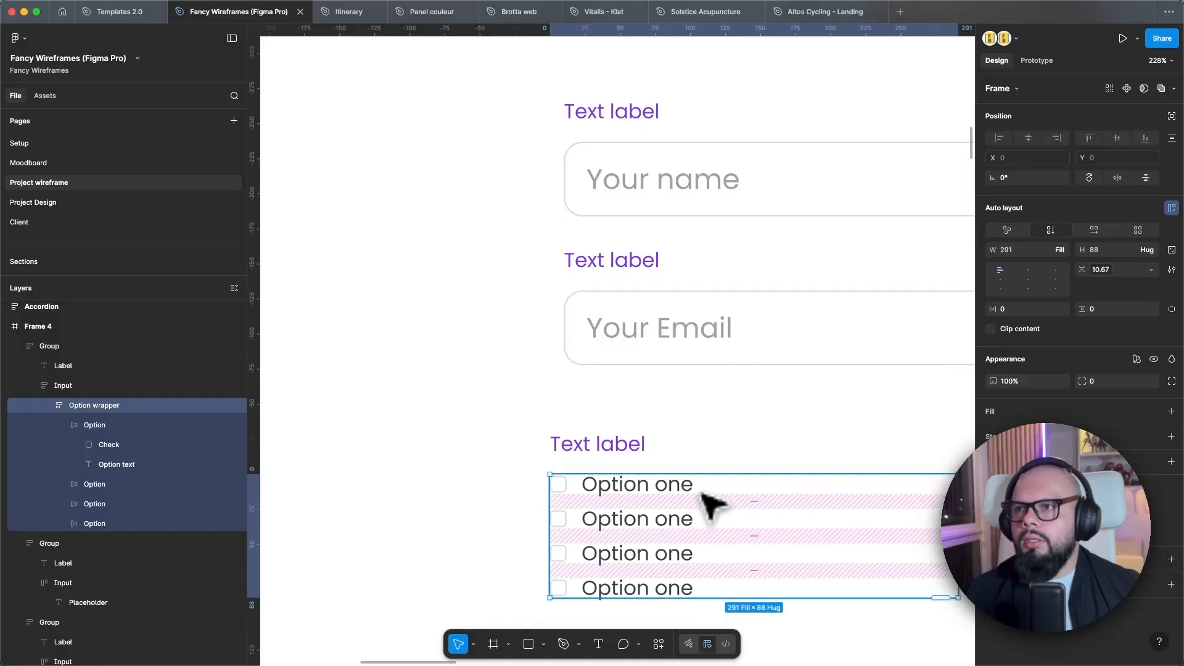
left_click(409, 466)
Step: Change the checkbox group's label to "Options label" and move the group to X 793, Y 637, directly beneath the email field
scroll(516, 424, "down", 5)
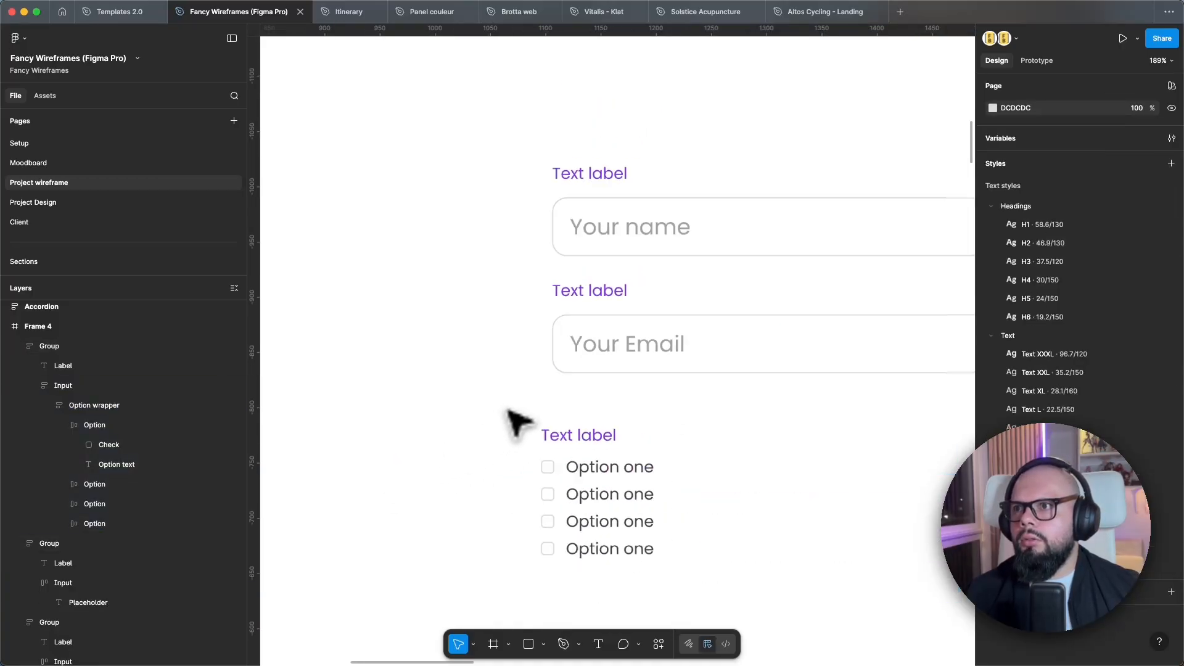
left_click(555, 459)
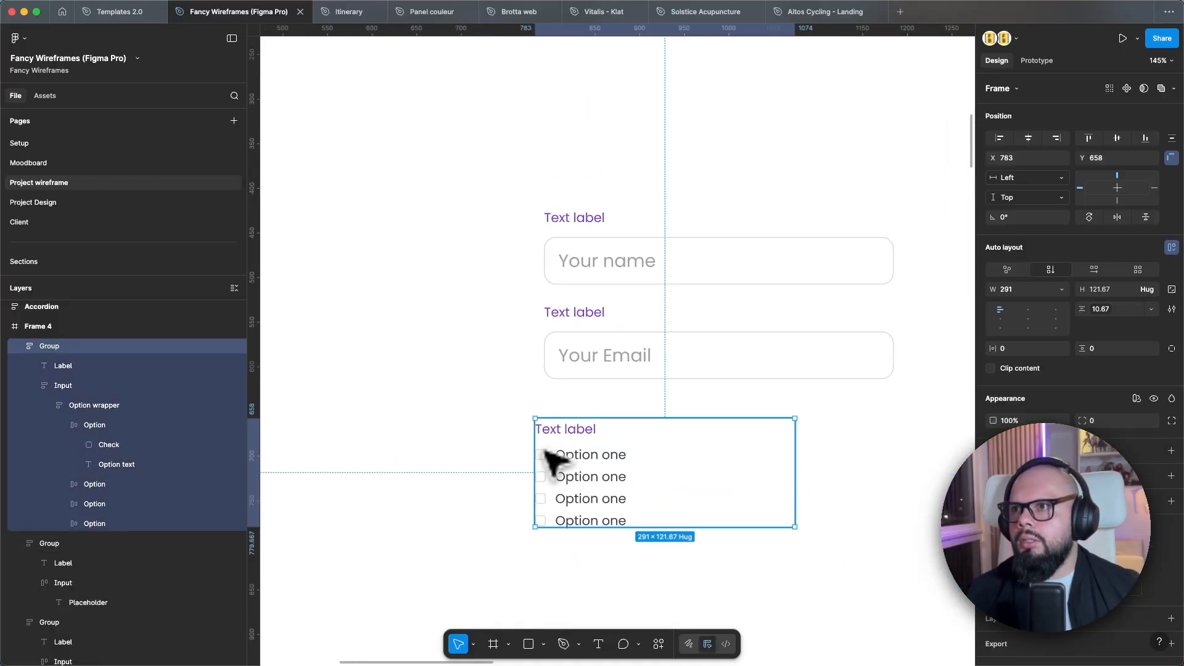
left_click(580, 435)
double_click(580, 435)
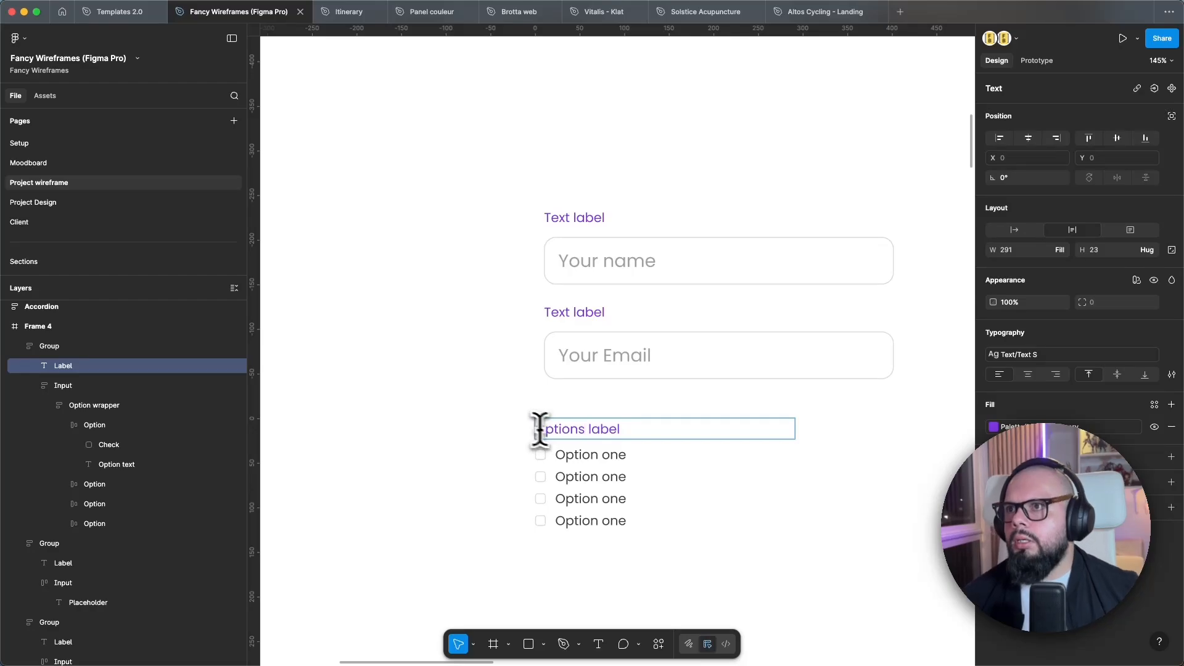
left_click(484, 418)
left_click_drag(558, 443, 576, 423)
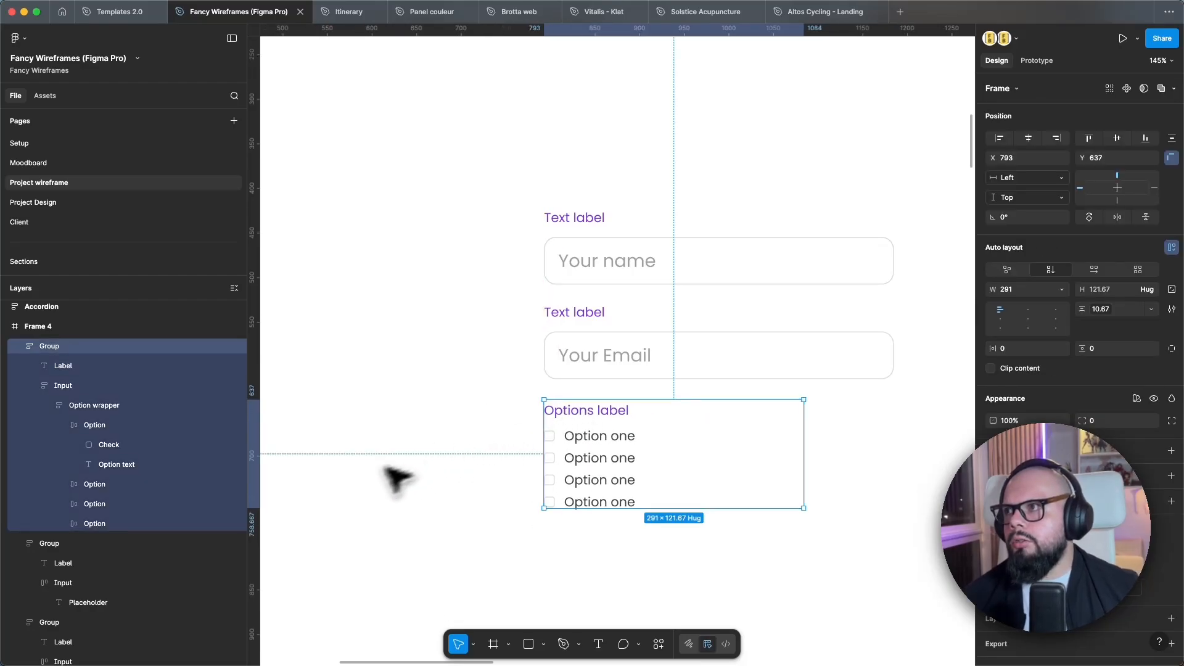
left_click(640, 577)
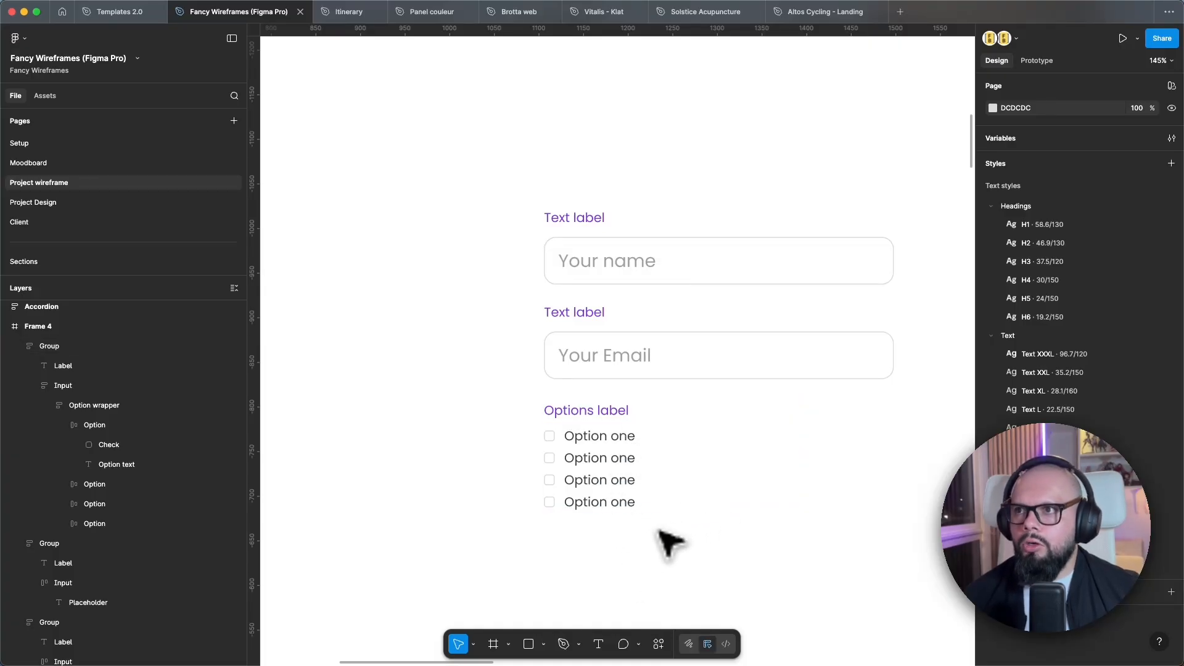
Step: Duplicate the "Your Email" group and place the copy below the checkbox group, left-aligned with the other fields
scroll(669, 543, "down", 2)
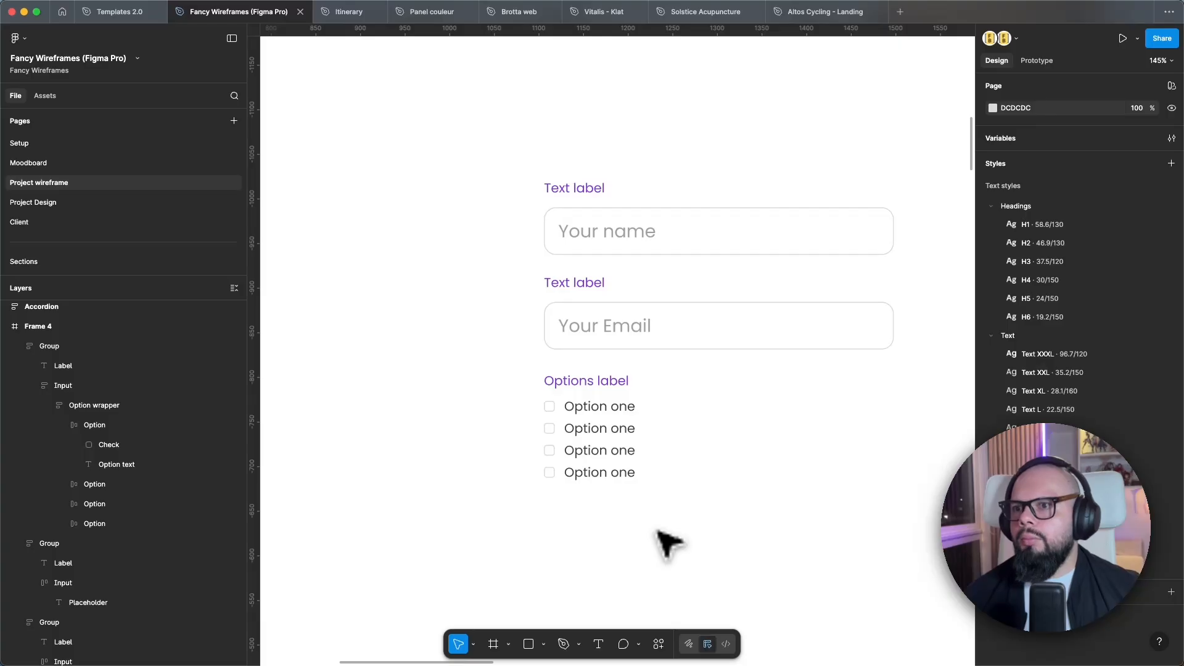
scroll(670, 543, "down", 2)
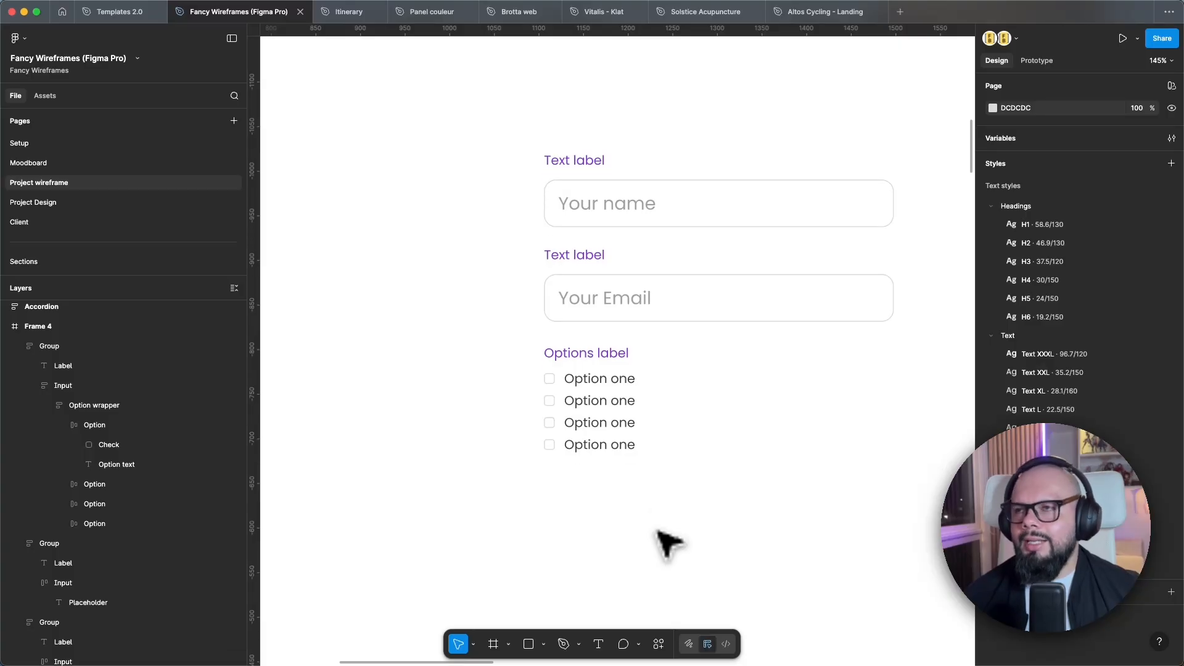
scroll(669, 543, "down", 2)
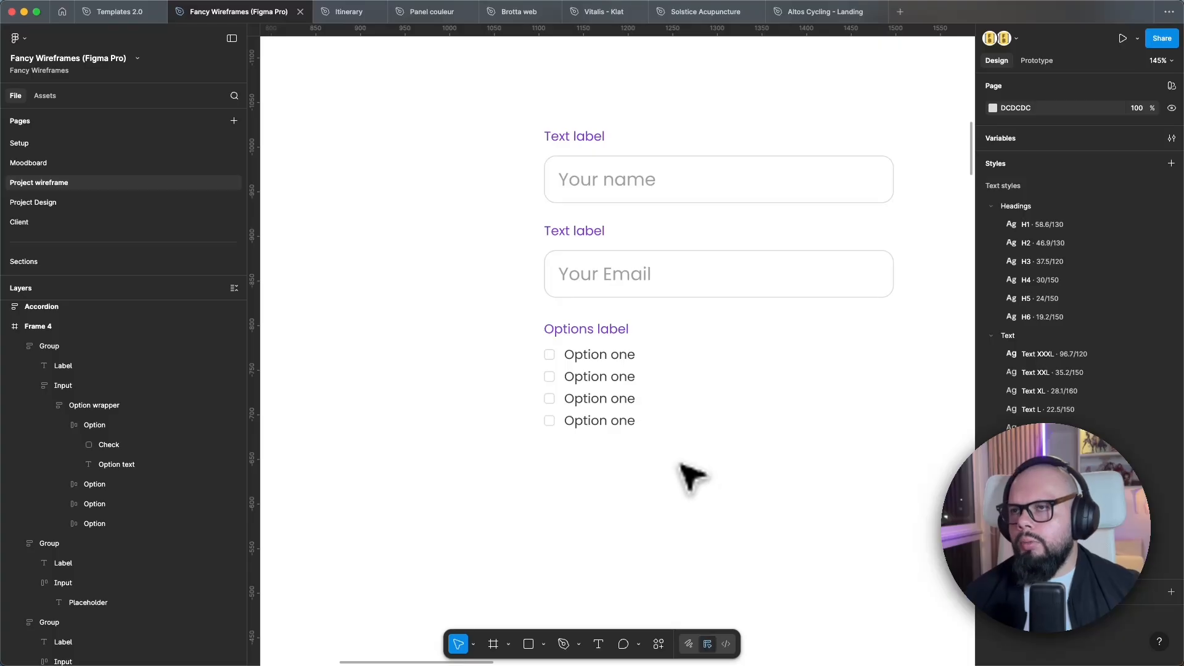
left_click(594, 269)
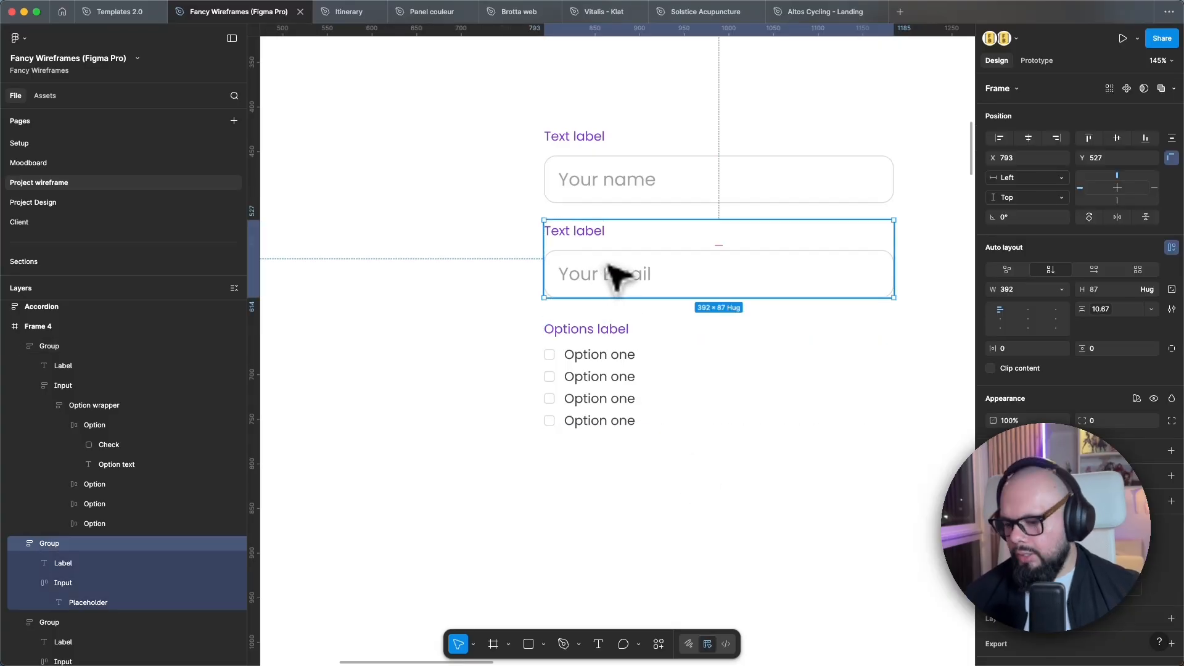
left_click_drag(617, 275, 616, 526, "alt")
Step: Replace the placeholder text in the duplicated field with "Select your option"
double_click(585, 492)
double_click(612, 528)
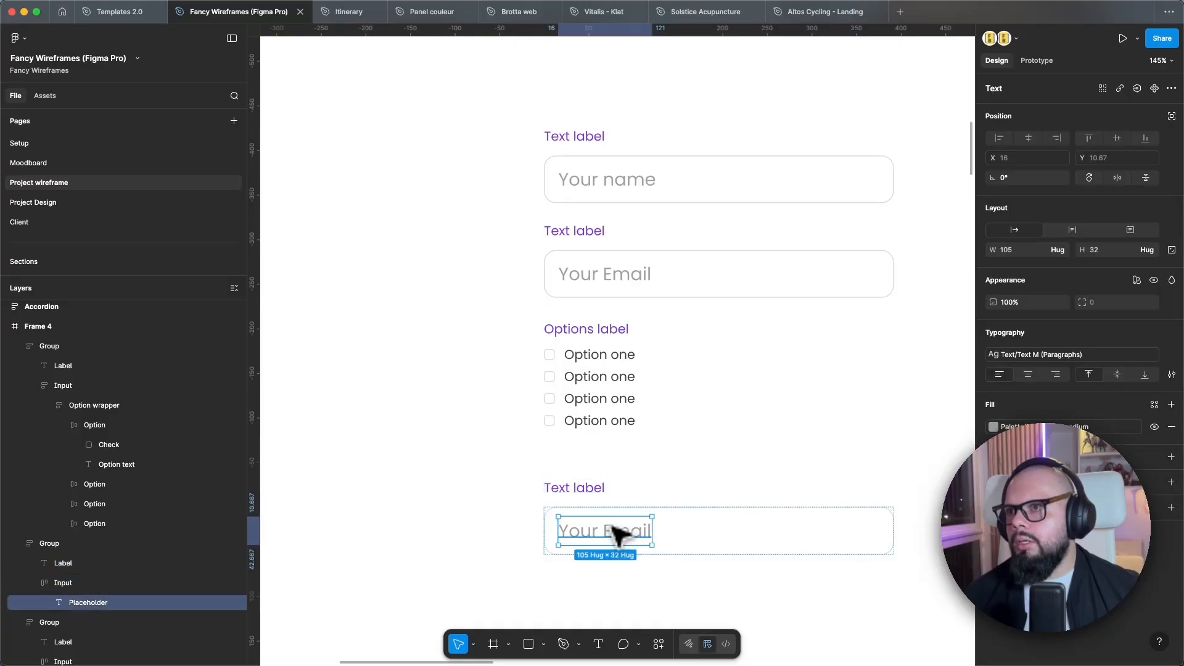
double_click(612, 529)
left_click(611, 529)
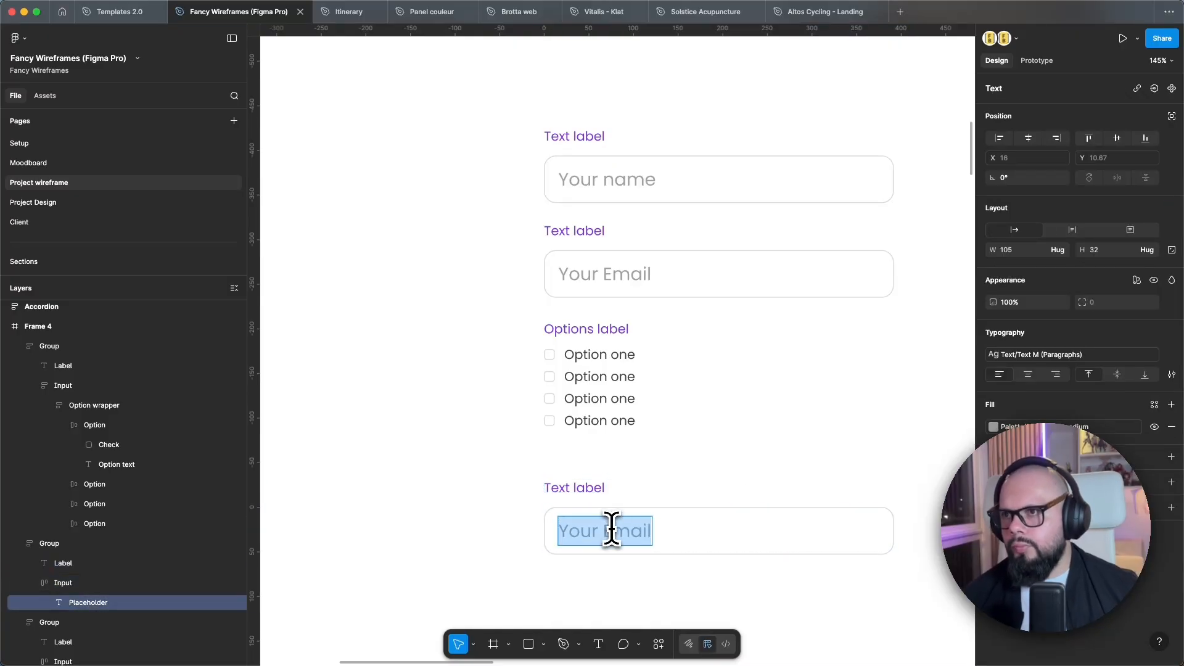
key("BackSpace")
type("le")
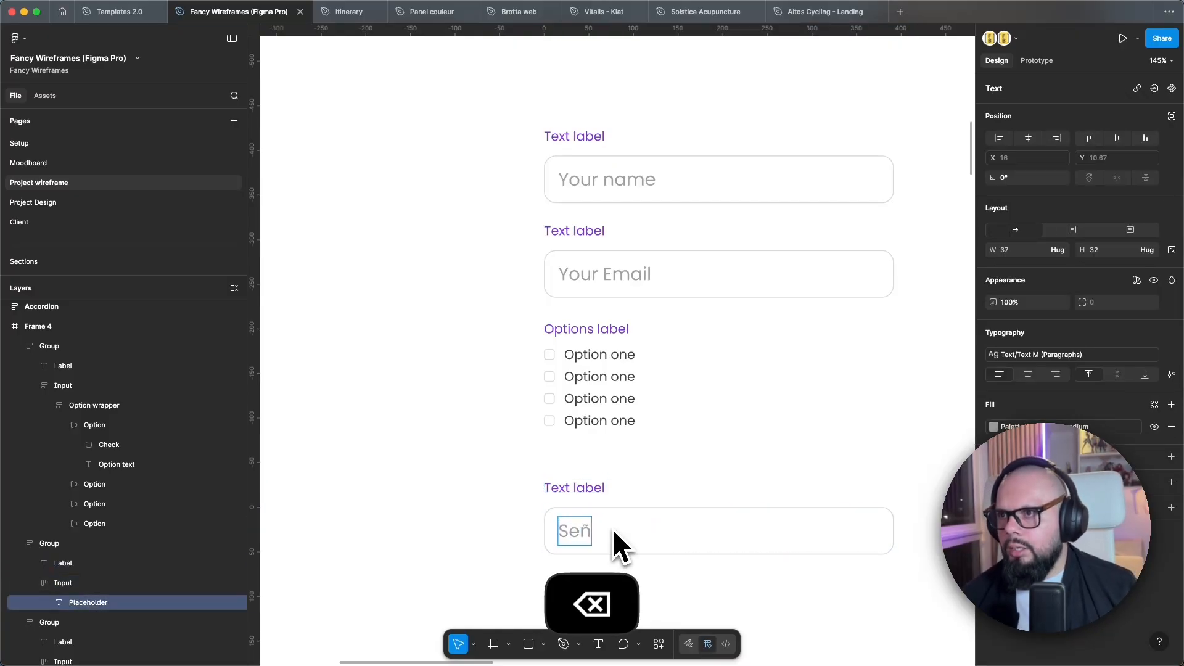
type("ct")
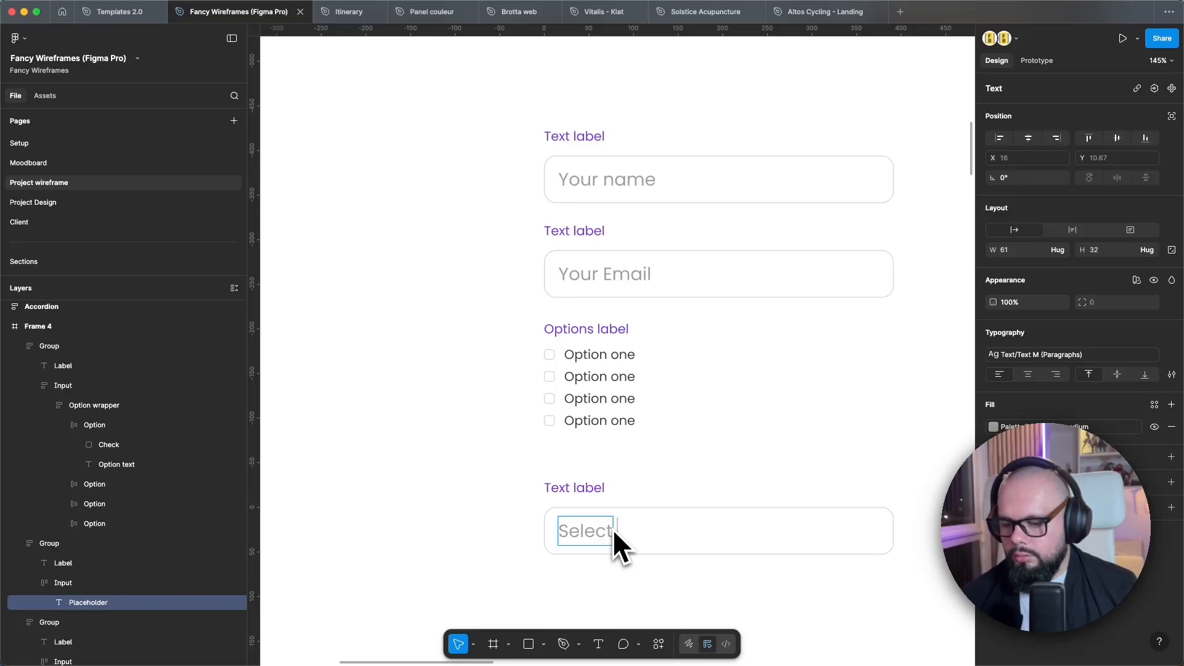
type(" your option")
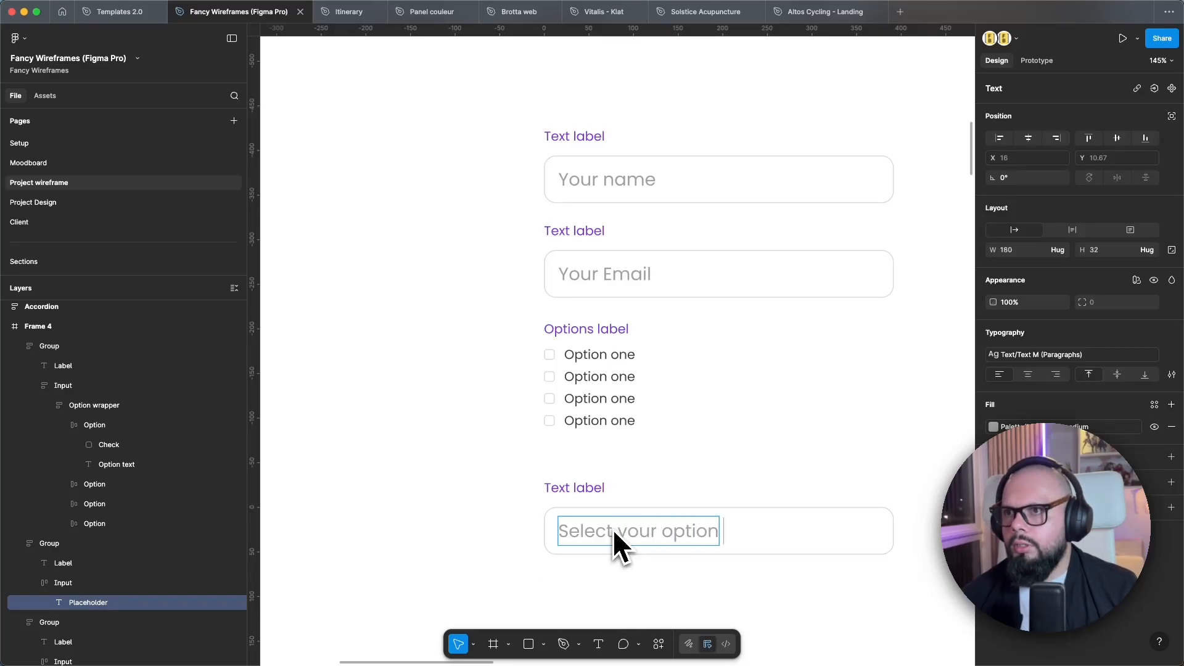
key("BackSpace")
left_click(531, 540)
scroll(503, 546, "down", 1)
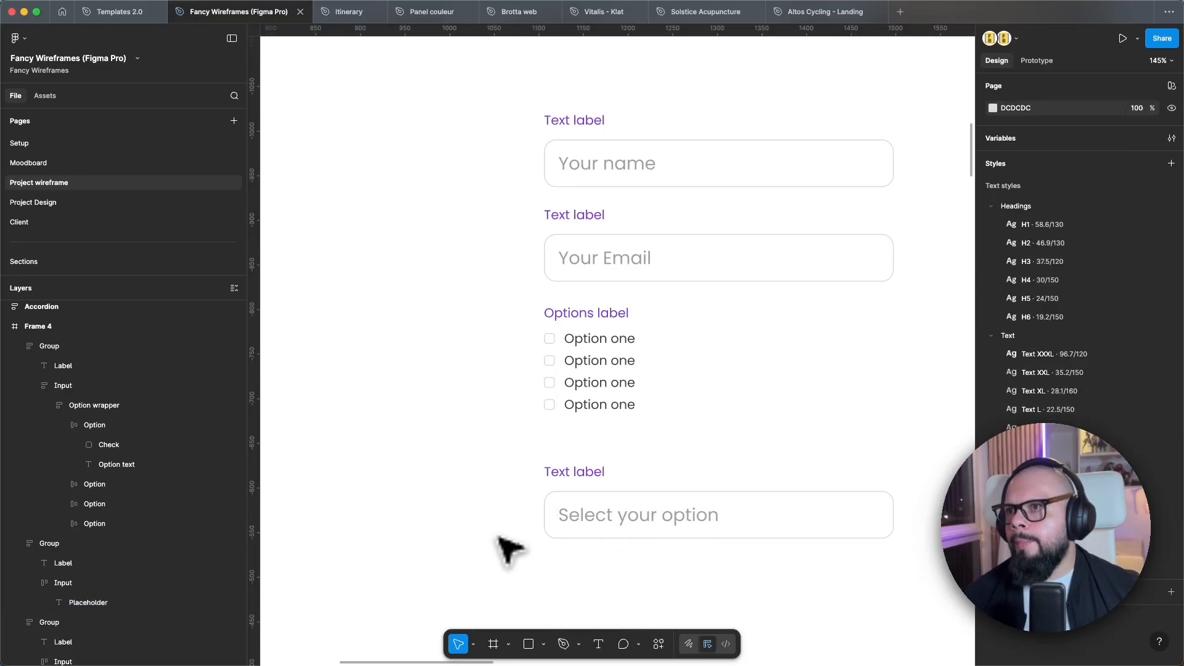
scroll(638, 522, "down", 5)
scroll(638, 521, "up", 5)
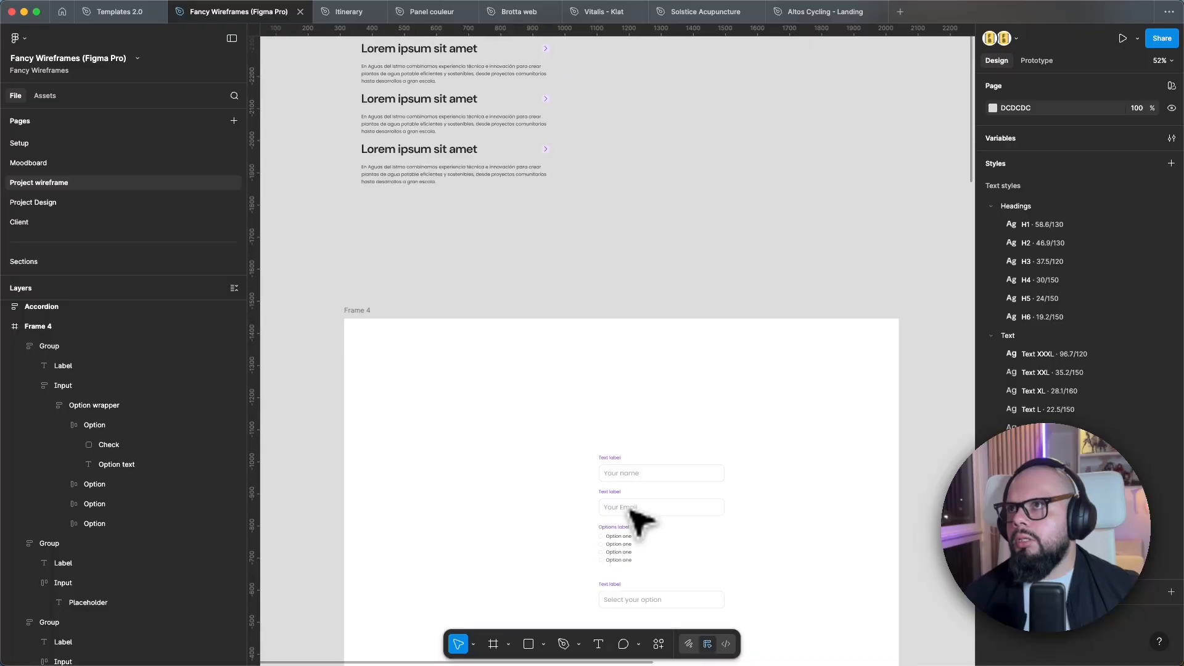
Step: Copy the chevron vector from the "Services" navigation item and paste it into the "Select your option" input frame
scroll(639, 521, "down", 2)
scroll(641, 518, "down", 10)
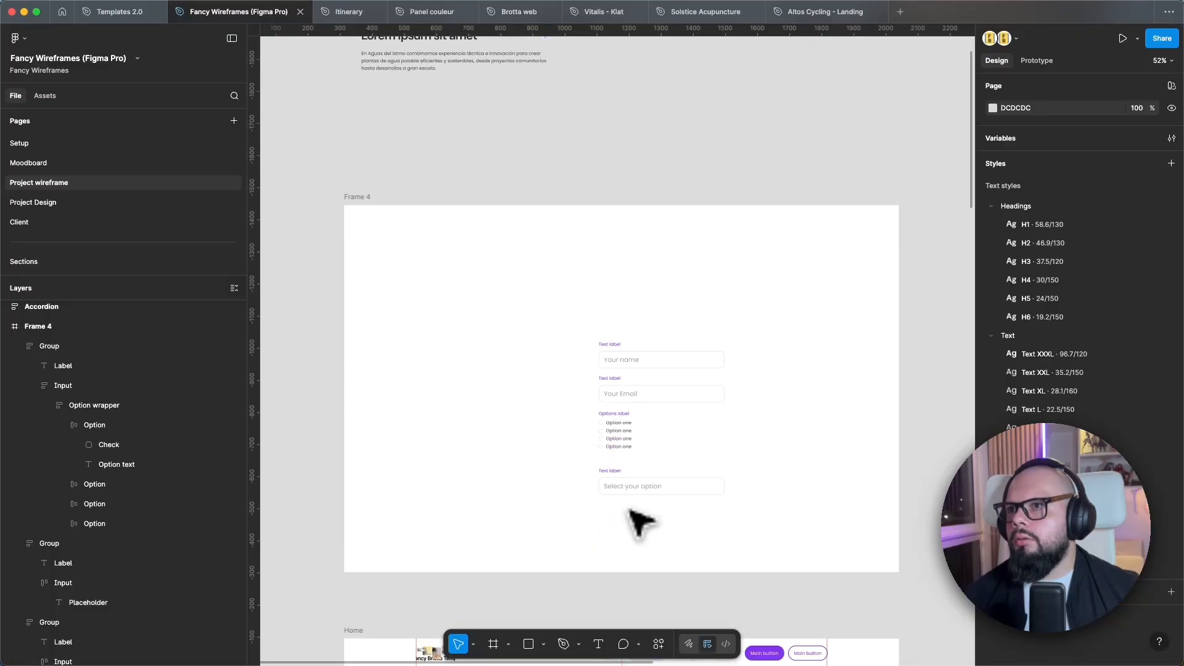
scroll(649, 511, "up", 5)
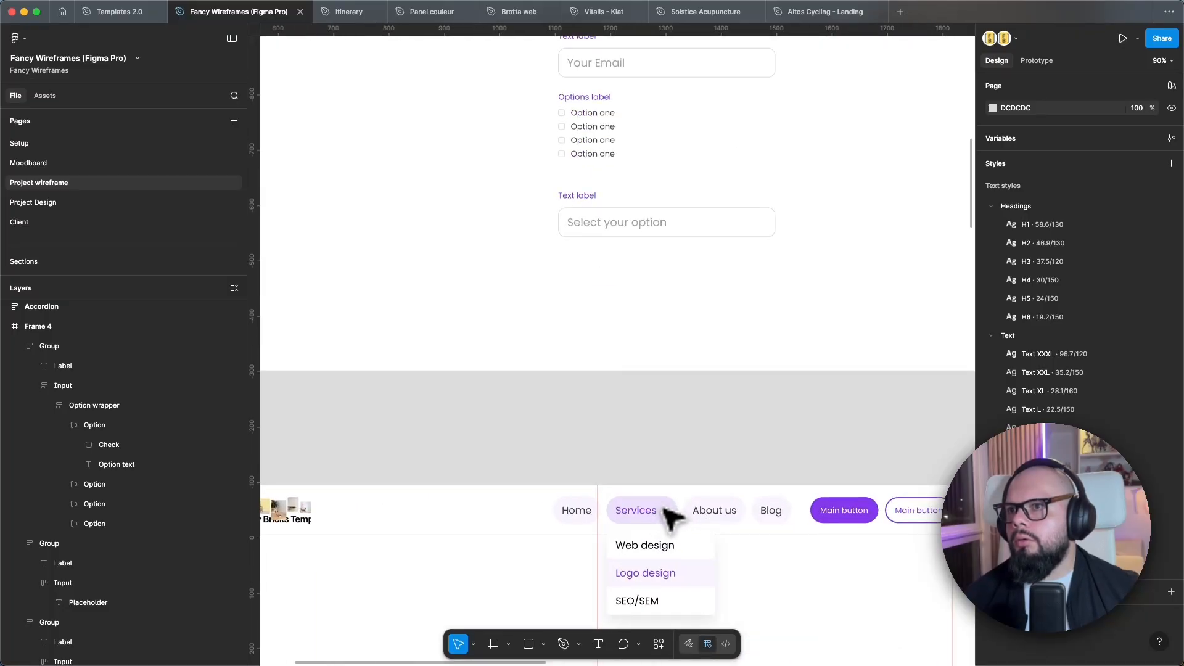
left_click(661, 507, "super")
key("super+c")
scroll(669, 469, "up", 2)
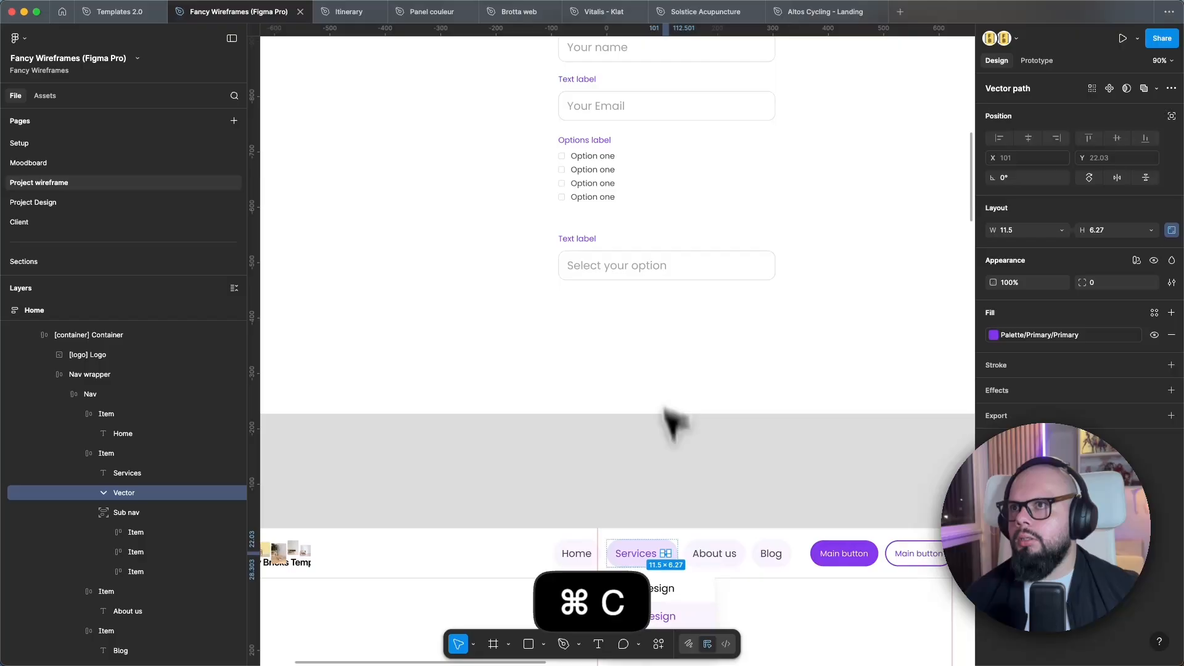
left_click(649, 272, "super")
key("super+v")
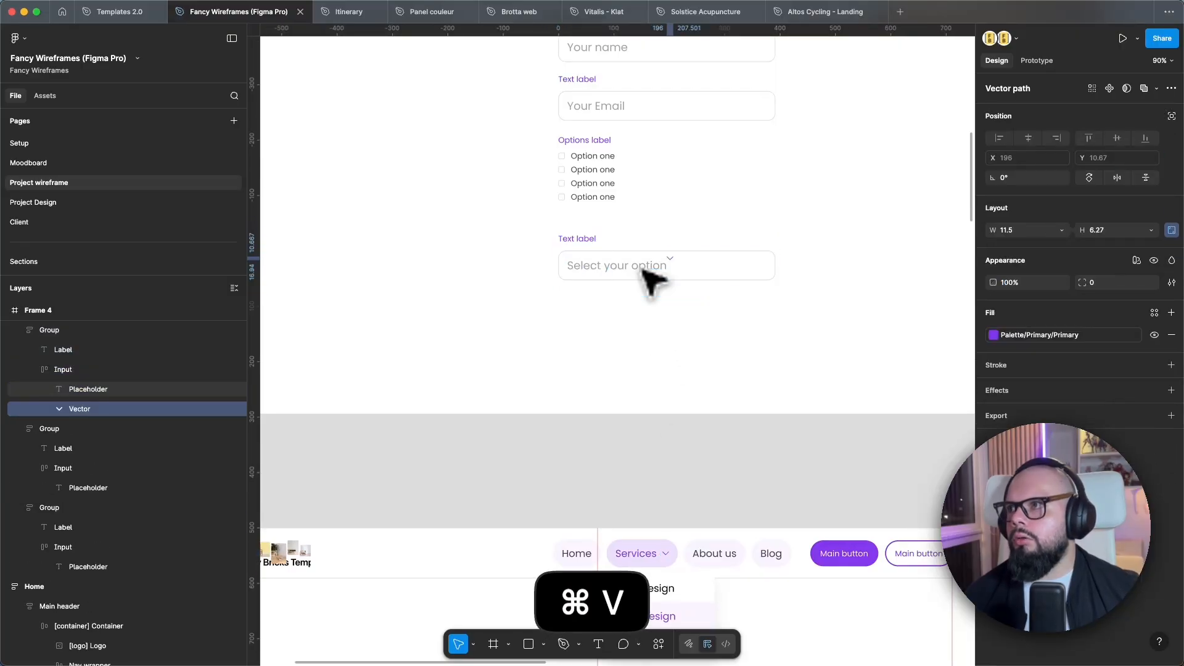
Step: Set the gap of the select field's "Input" frame to Auto so the chevron sits at the far end
left_click(746, 269)
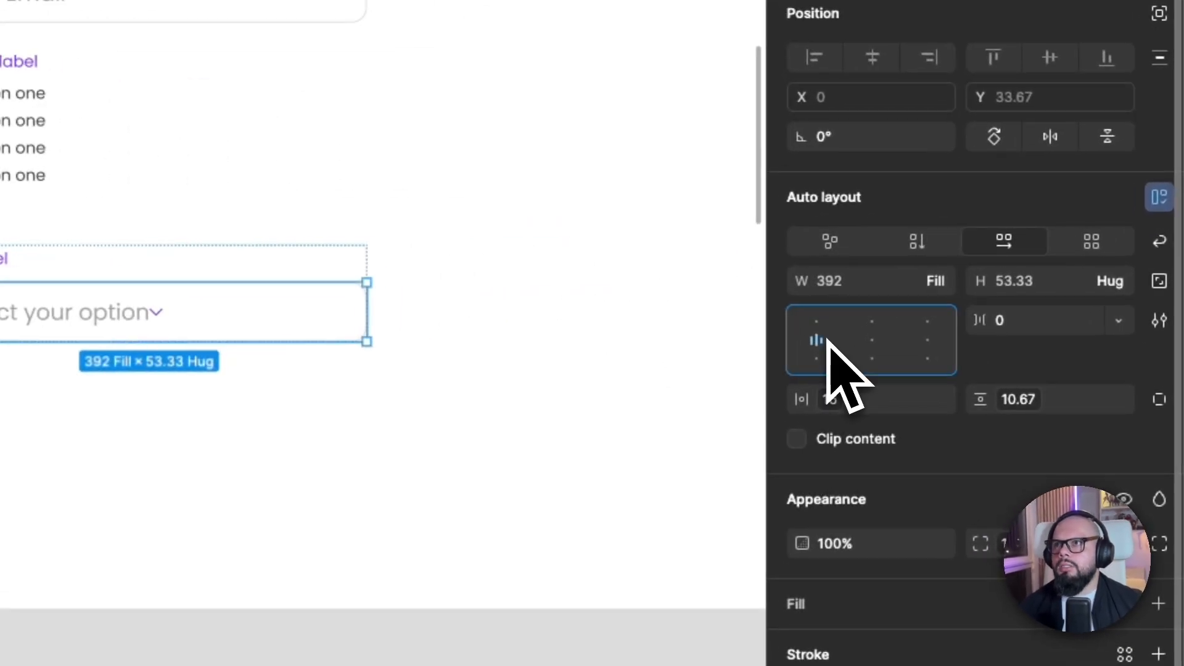
left_click(1000, 279)
left_click(1107, 274)
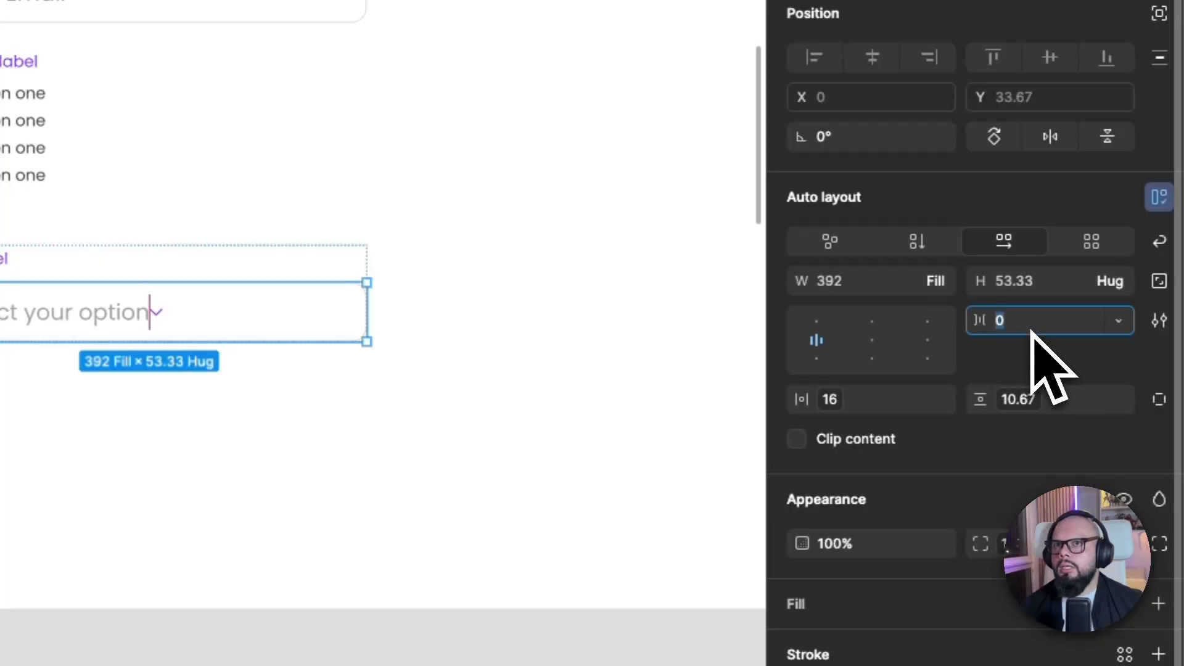
type("auto")
key("Return")
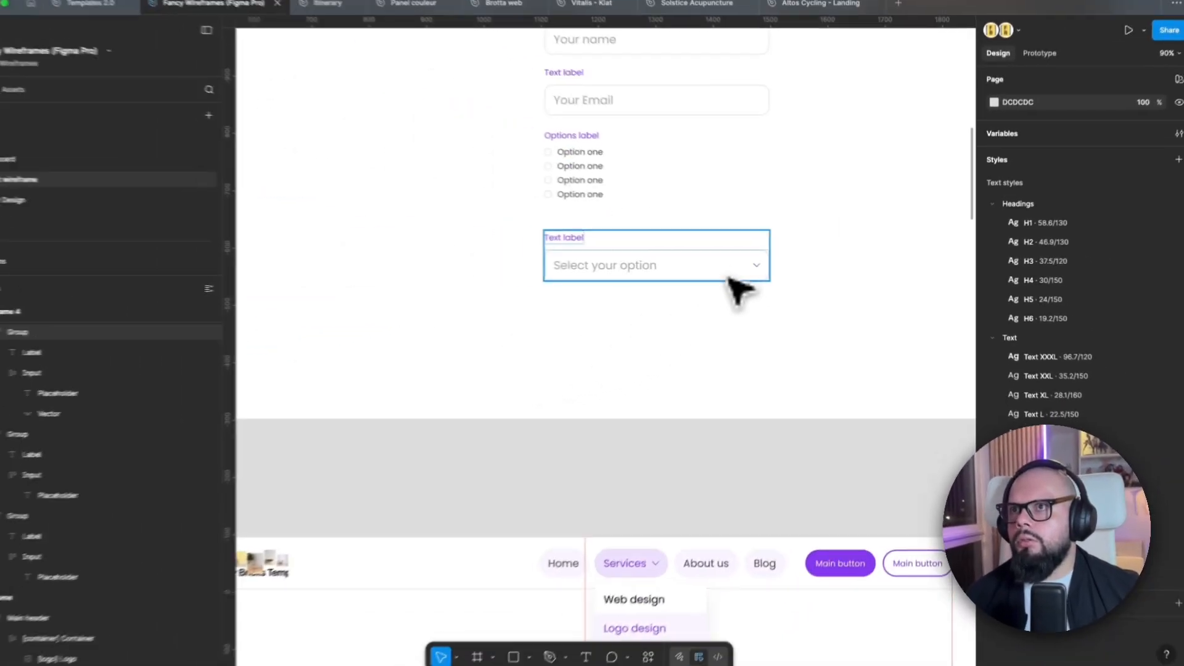
scroll(737, 287, "up", 5)
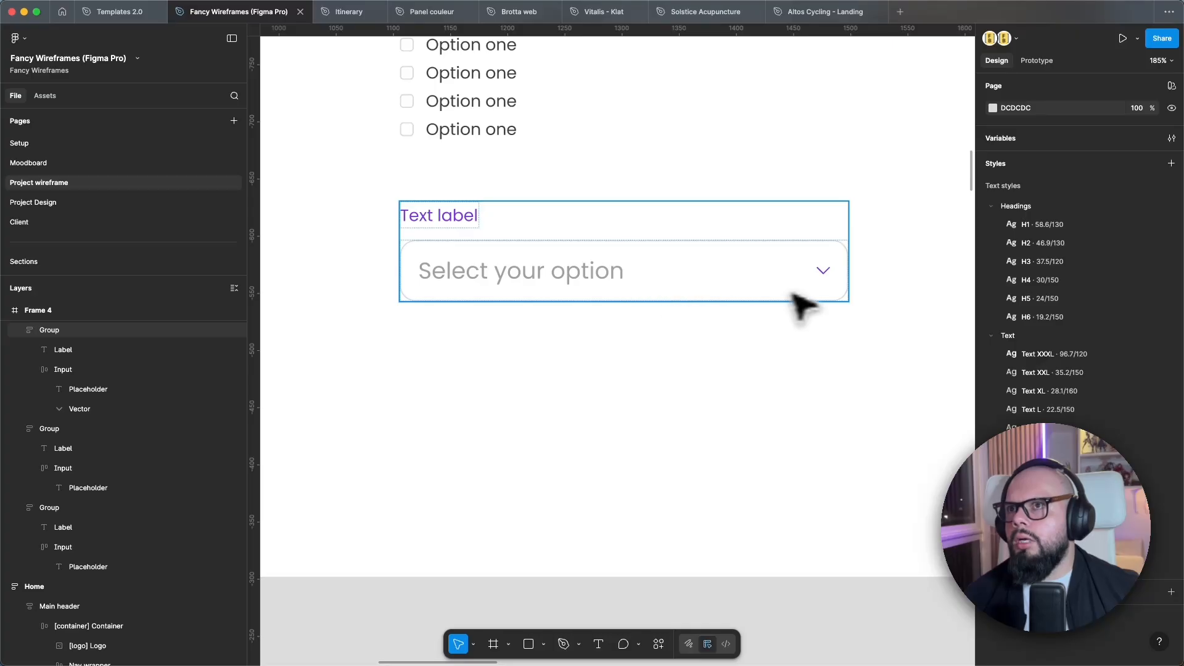
scroll(571, 377, "down", 1)
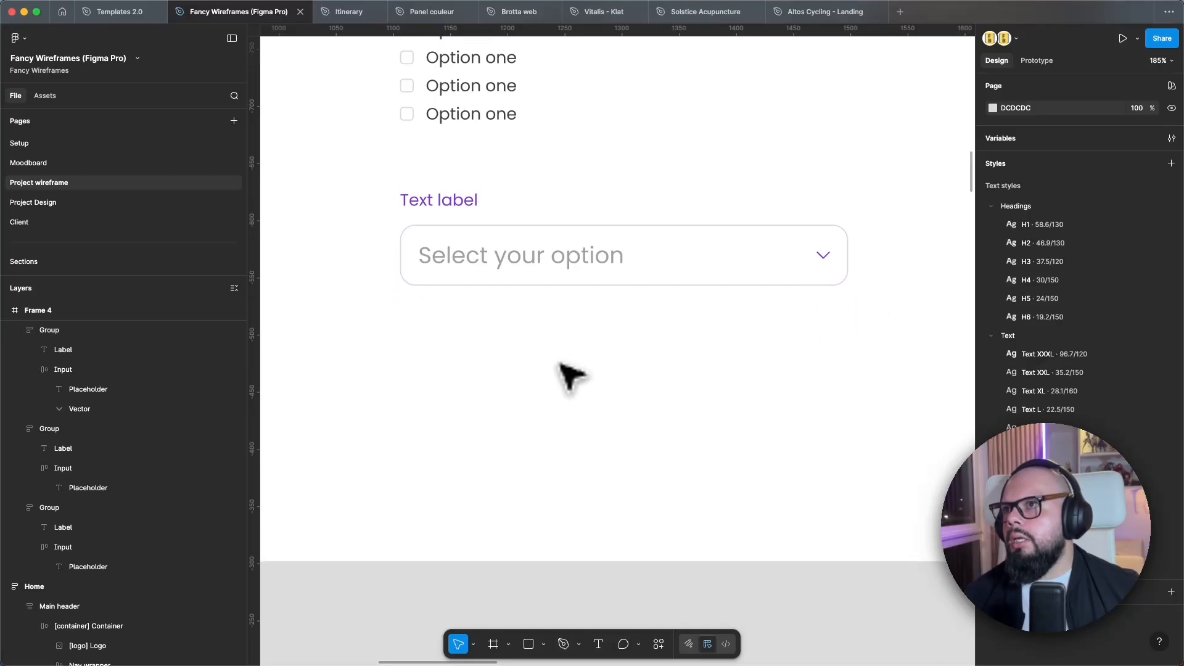
scroll(571, 377, "down", 1)
scroll(571, 376, "down", 5)
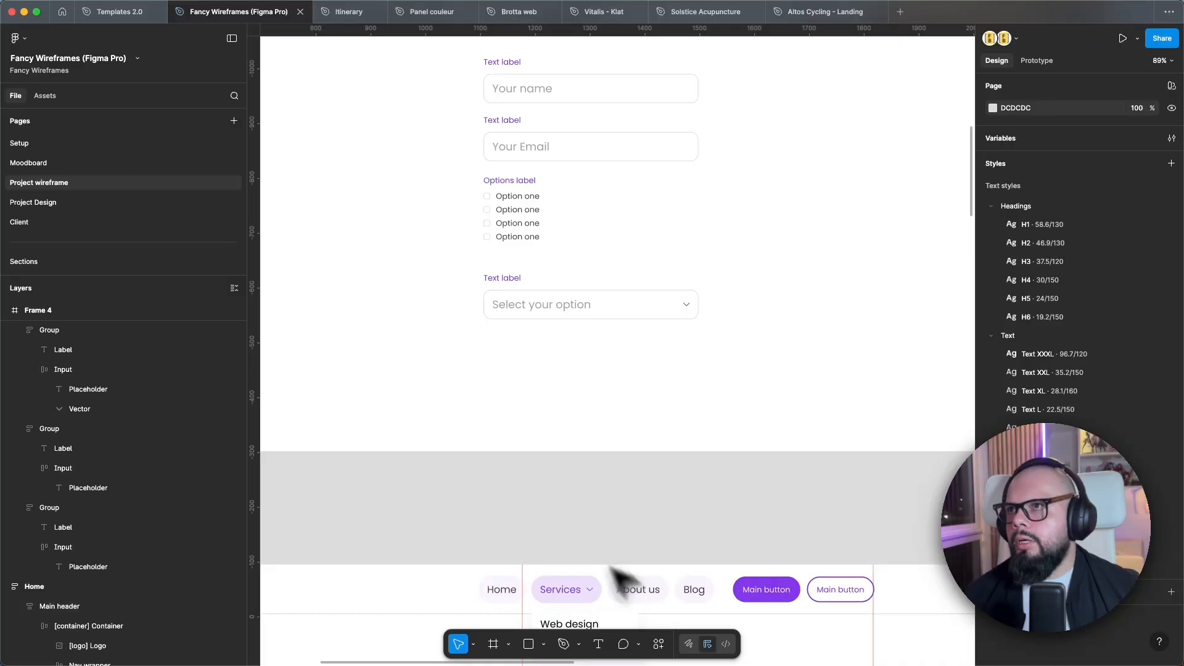
Step: Duplicate the four "Option one" texts from the checkbox group and place the copies directly below the select field, left-aligned with it
left_click(534, 235, "super")
left_click(530, 223, "shift+super")
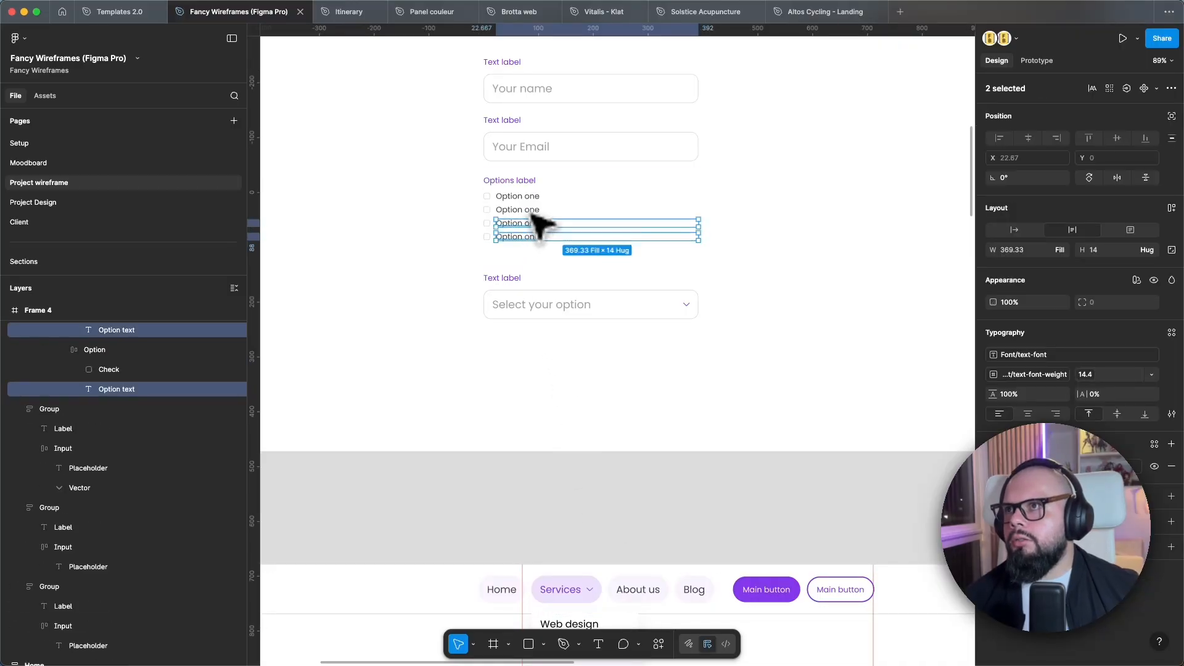
left_click(531, 209, "shift+super")
left_click(531, 196, "shift+super")
key("super+c")
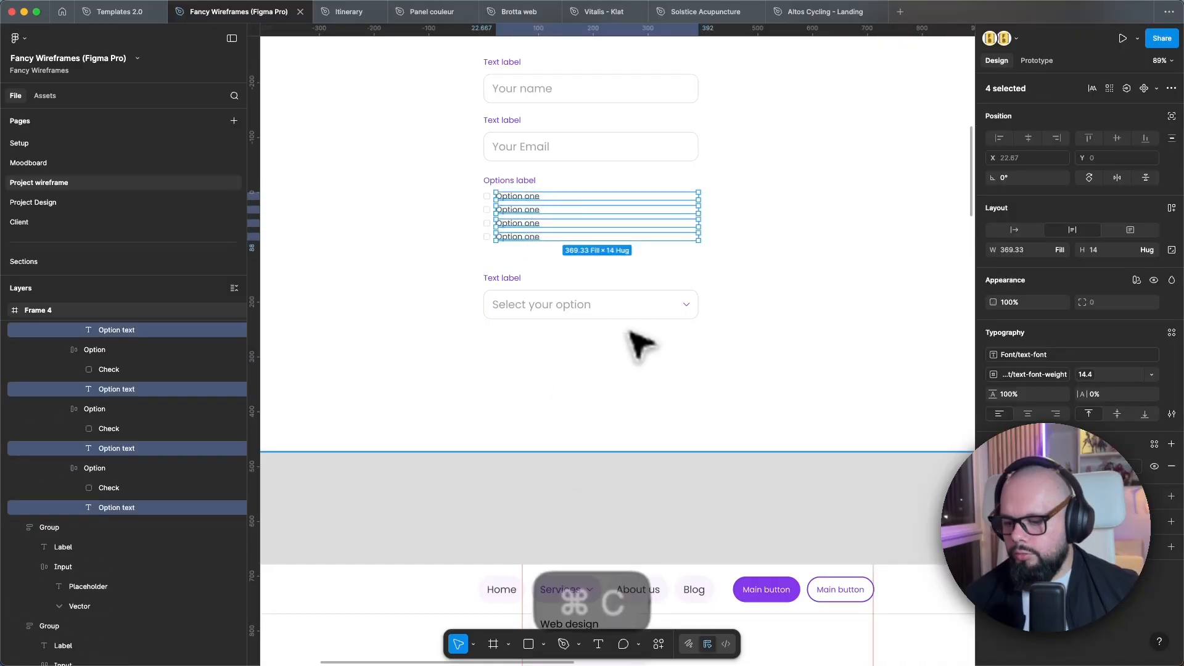
left_click(576, 398)
key("super+v")
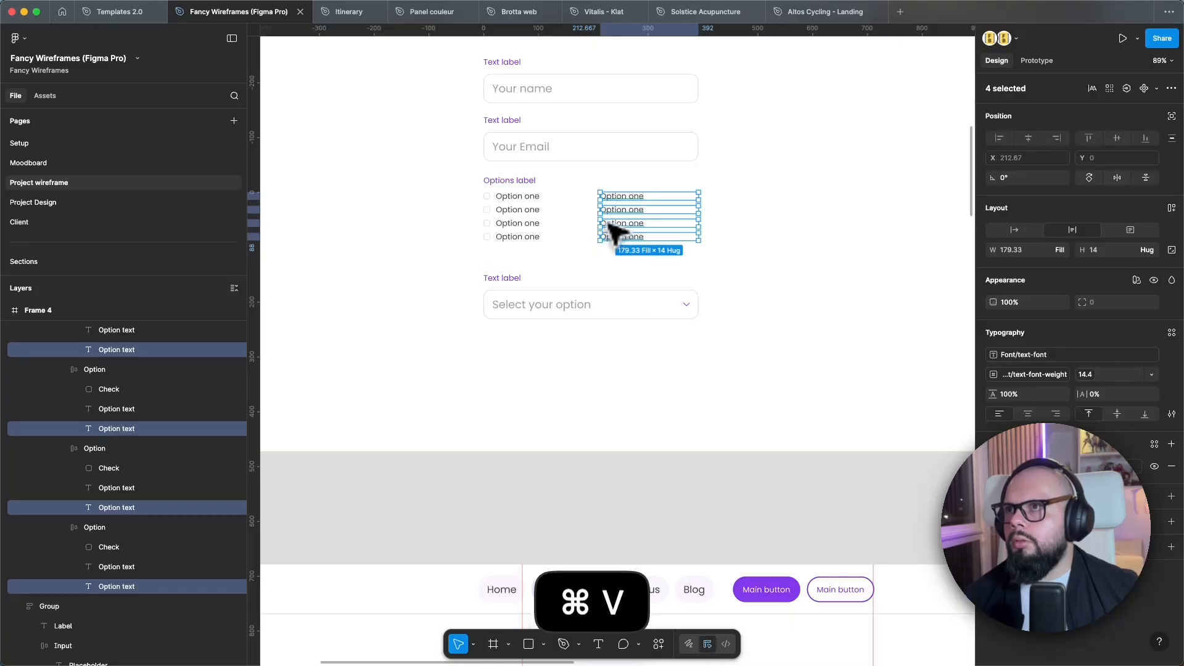
left_click_drag(613, 233, 494, 366)
left_click(446, 368)
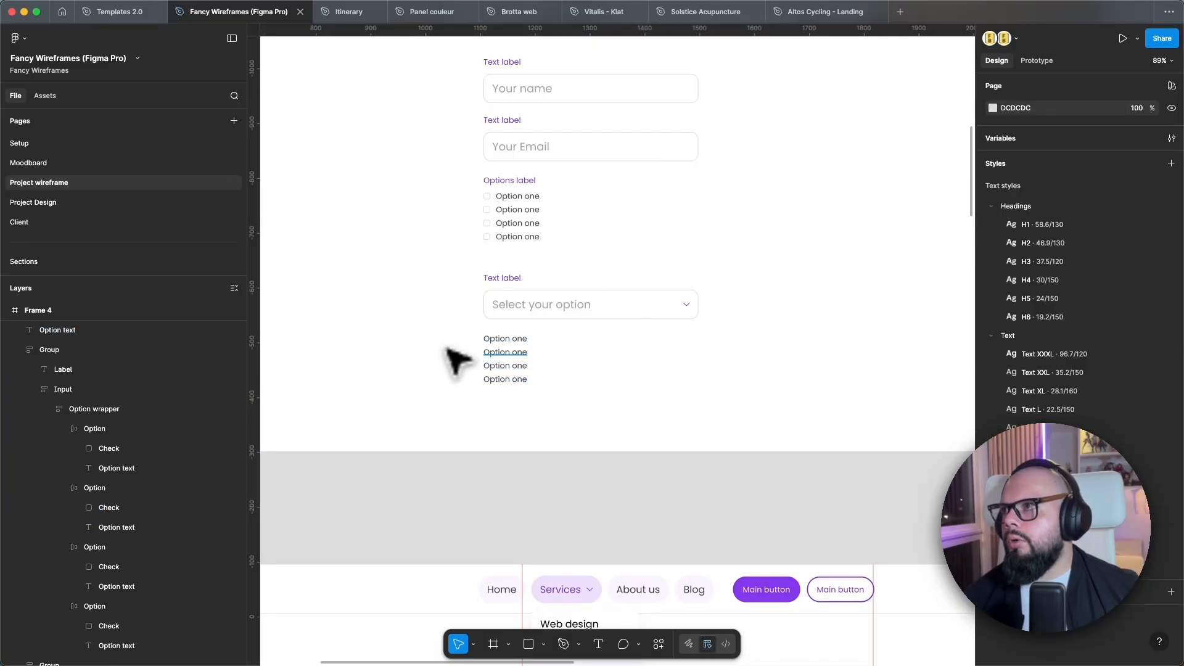
Step: Wrap the four copied option texts in an auto layout frame 334 wide, named "Select options"
left_click_drag(451, 334, 542, 402)
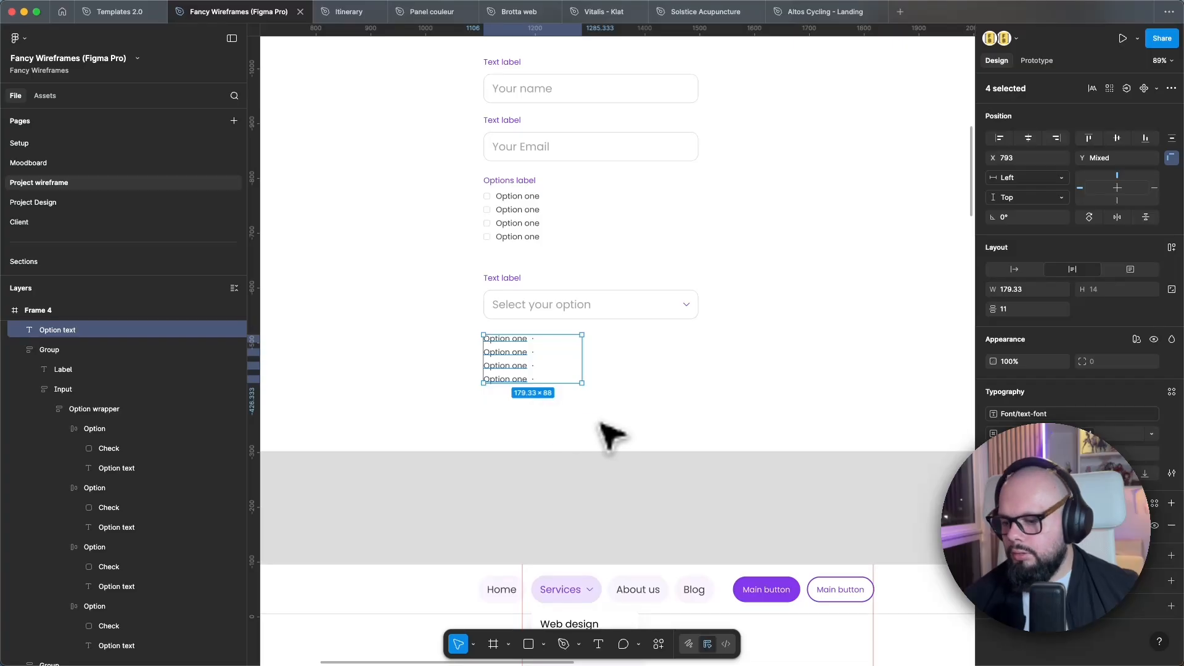
key("shift+a")
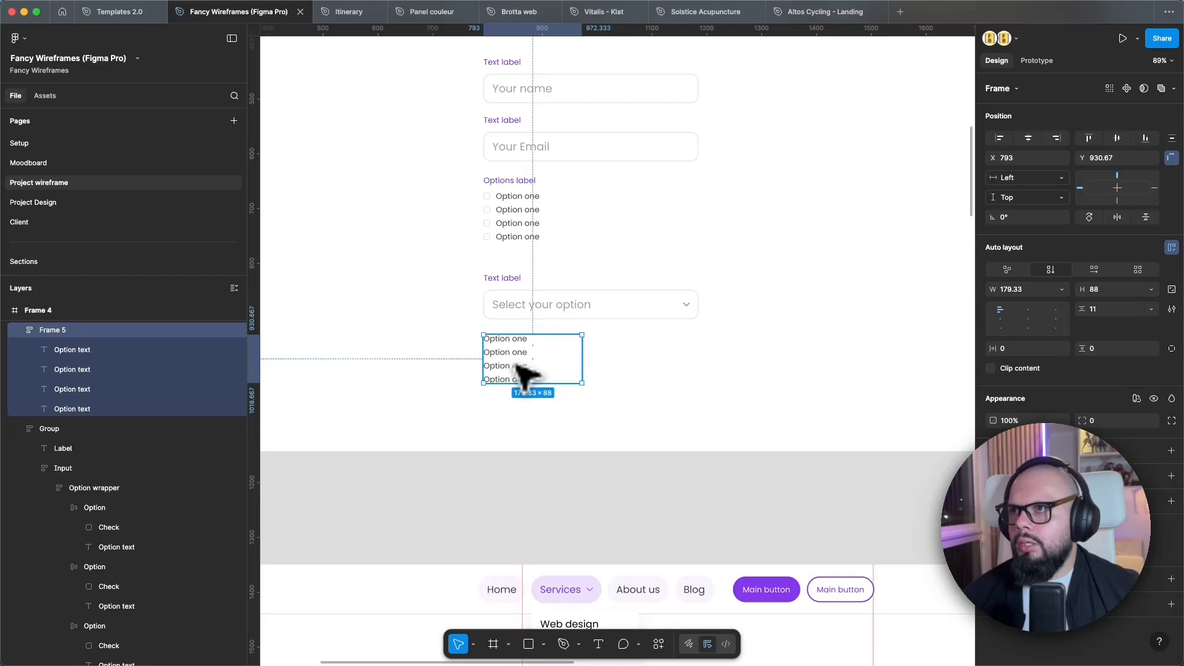
left_click_drag(583, 363, 661, 364)
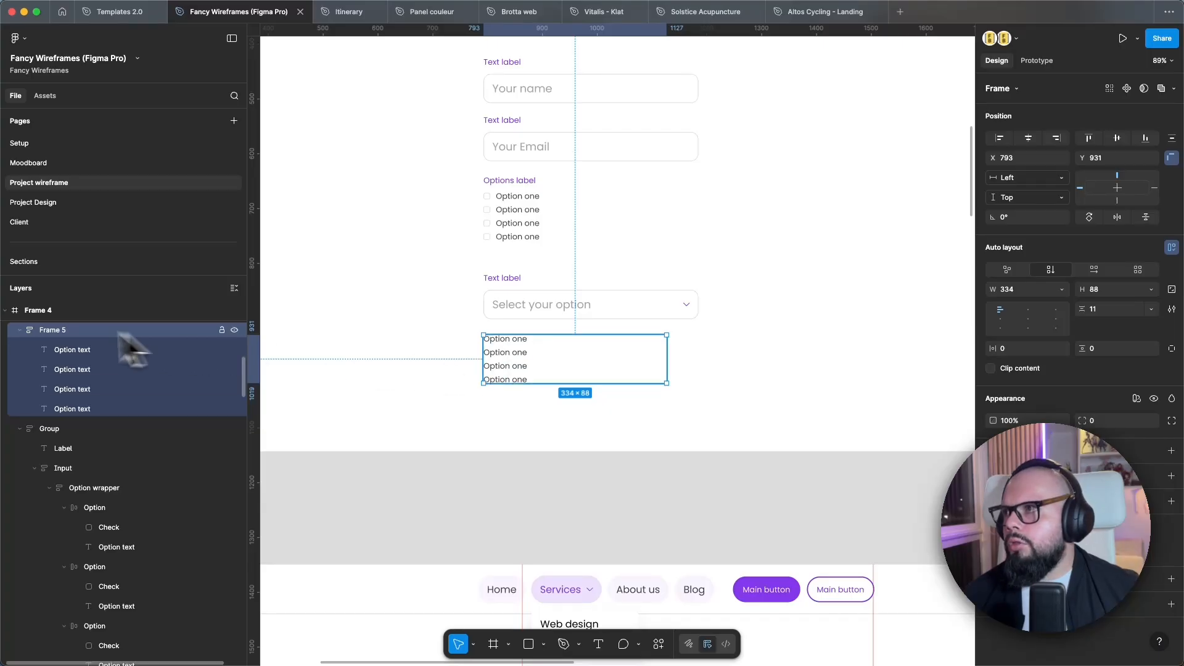
double_click(64, 330)
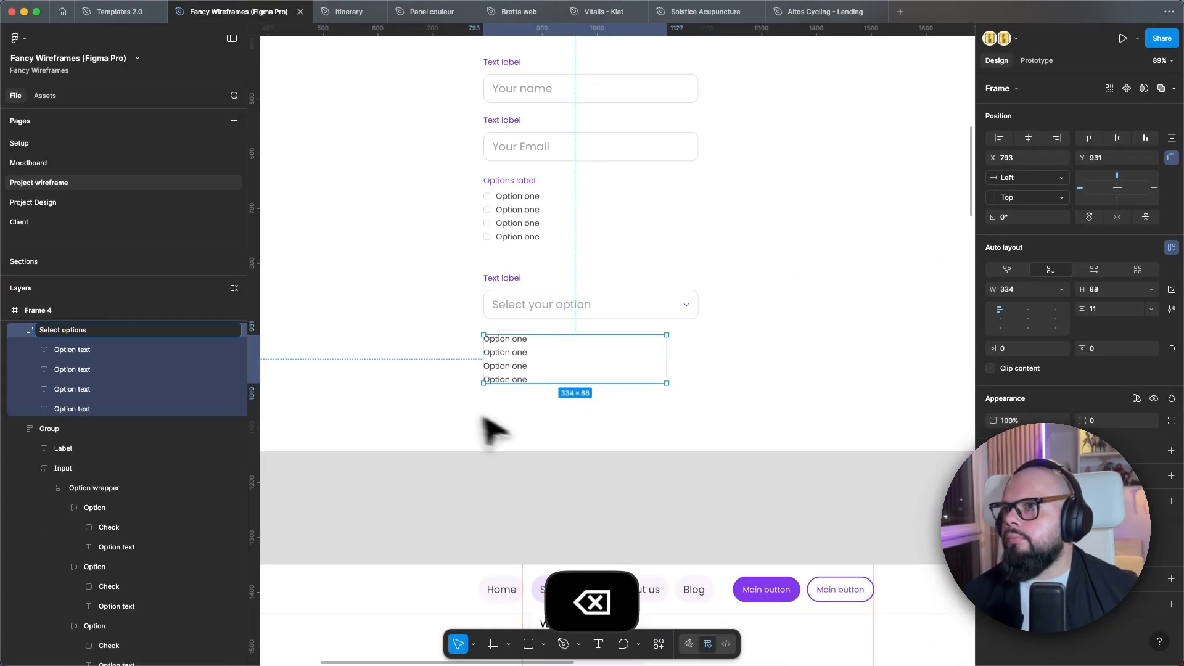
left_click(484, 423)
Step: Move the "Select options" frame into the select field's "Input" frame, make it ignore auto layout and position it at about X 16, Y 77
mouse_move(509, 386)
left_mouse_down()
mouse_move(521, 374)
mouse_move(512, 366)
left_mouse_up()
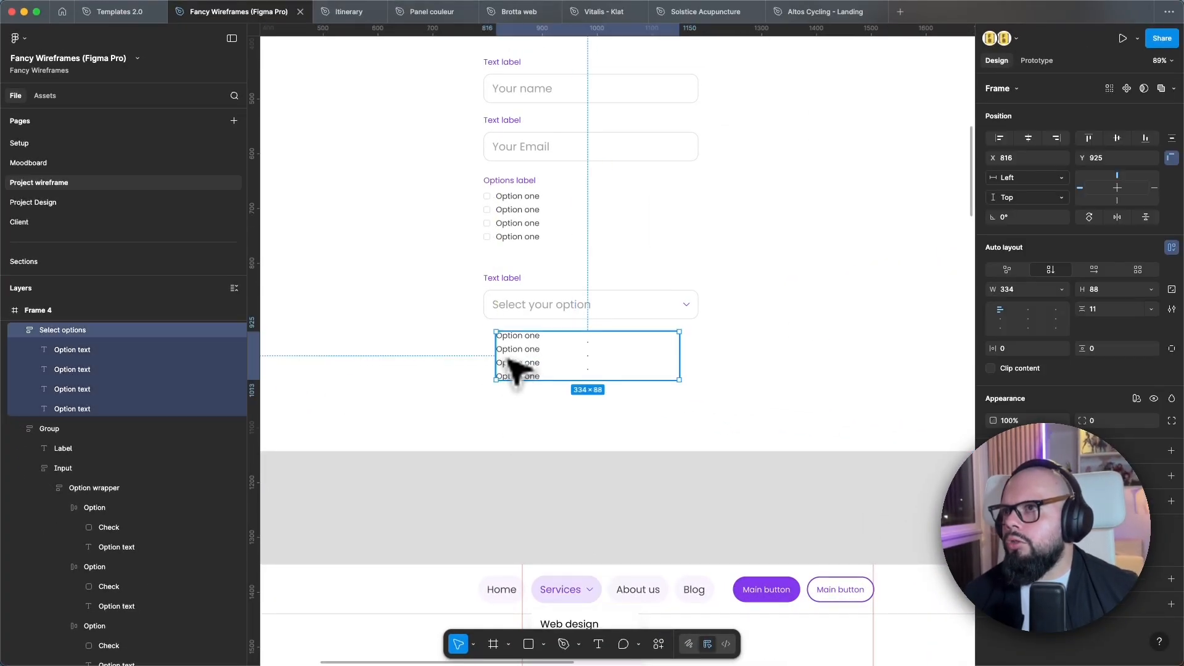
key("cmd+x")
left_click(551, 315)
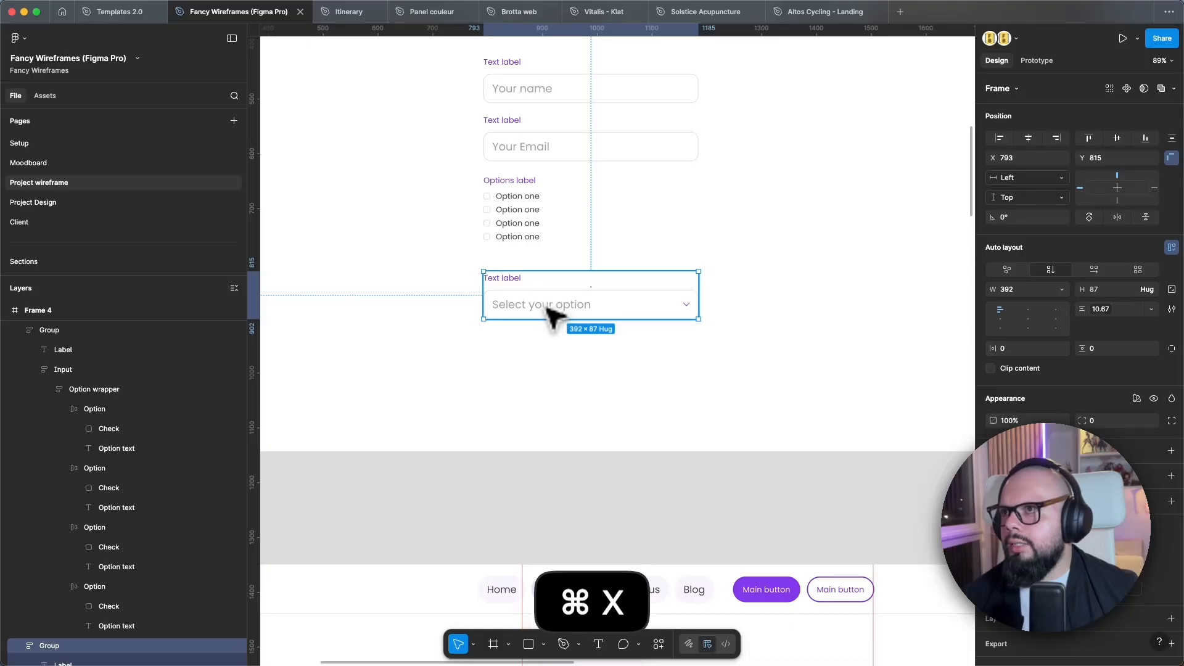
double_click(548, 310)
key("super+v")
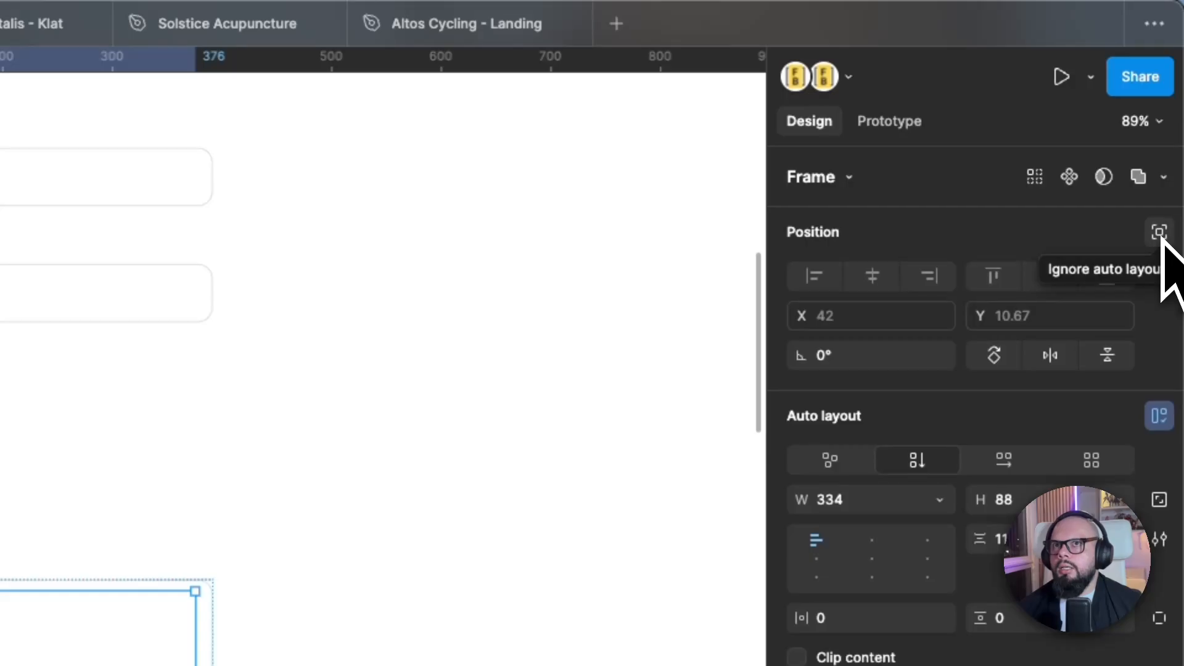
left_click(1160, 233)
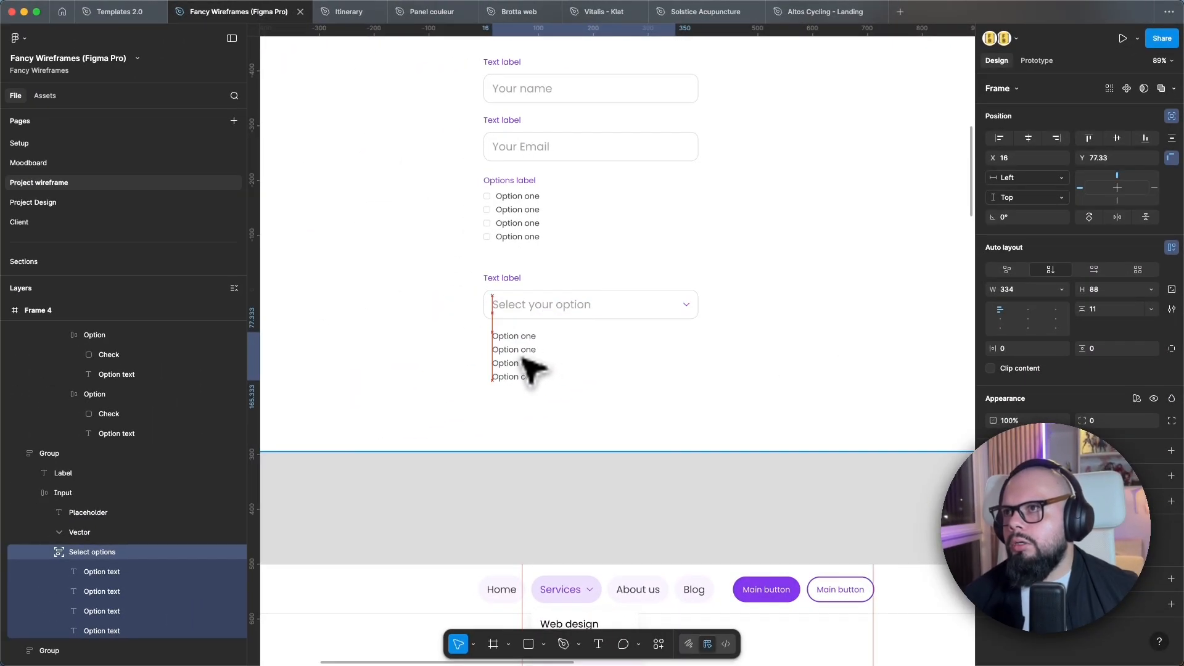
left_click_drag(522, 357, 521, 358)
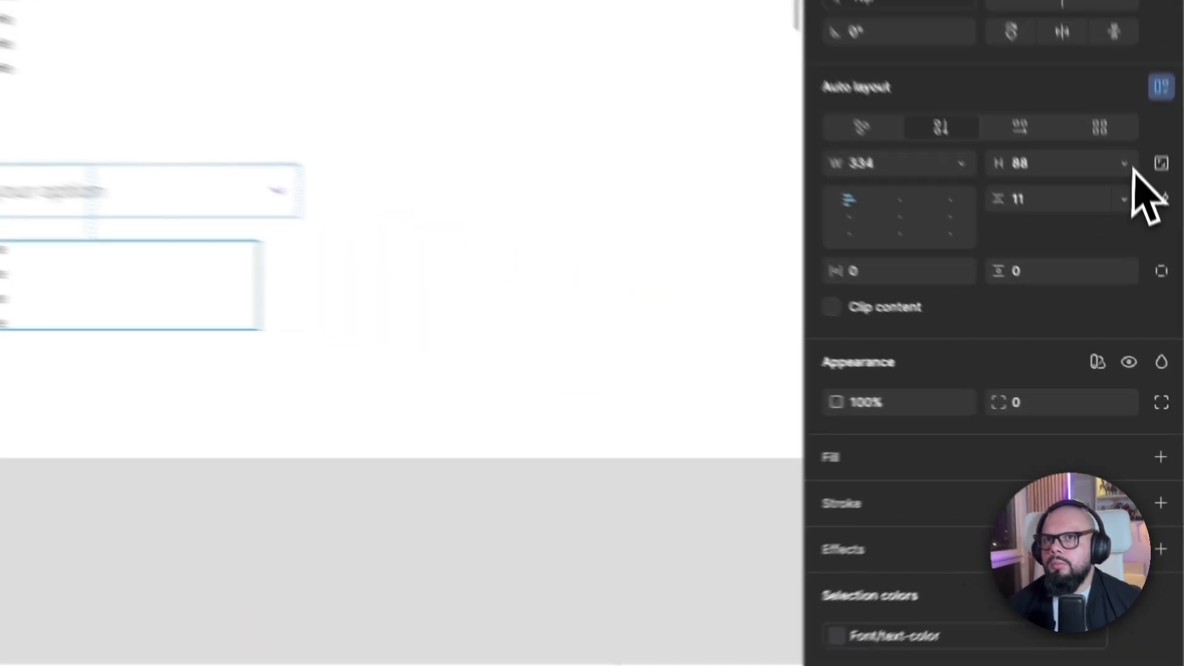
Step: Set the "Select options" frame's height to Hug and apply the space-s variable to its horizontal and vertical padding
left_click(1151, 289)
left_click(1147, 304)
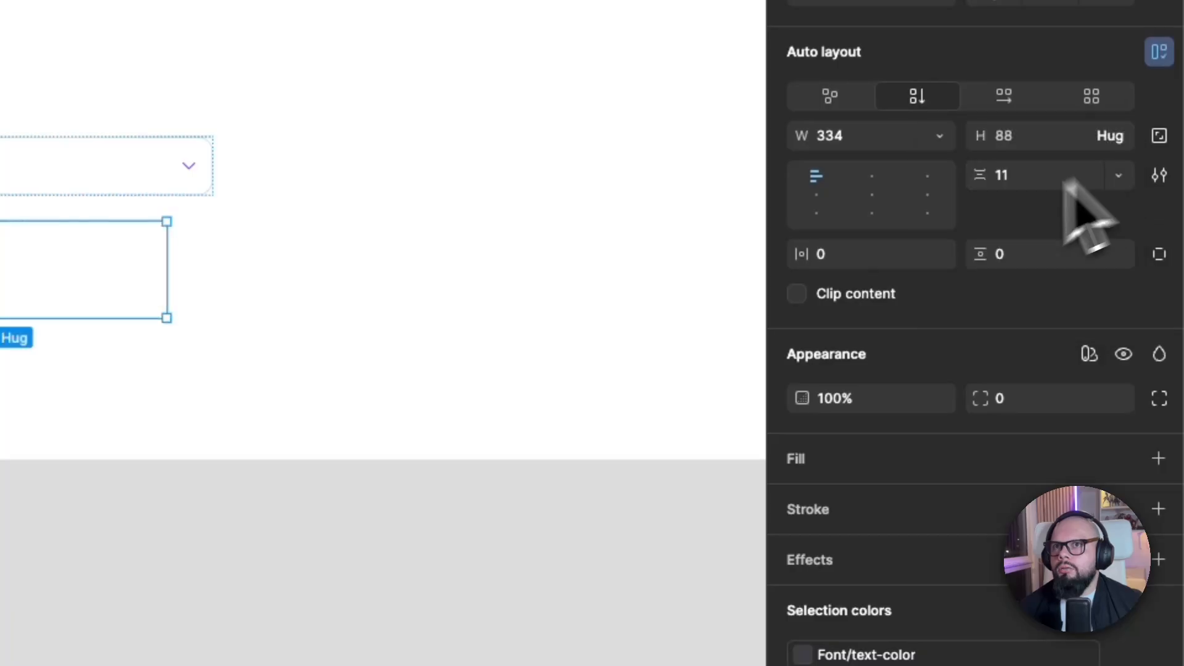
left_click(939, 255)
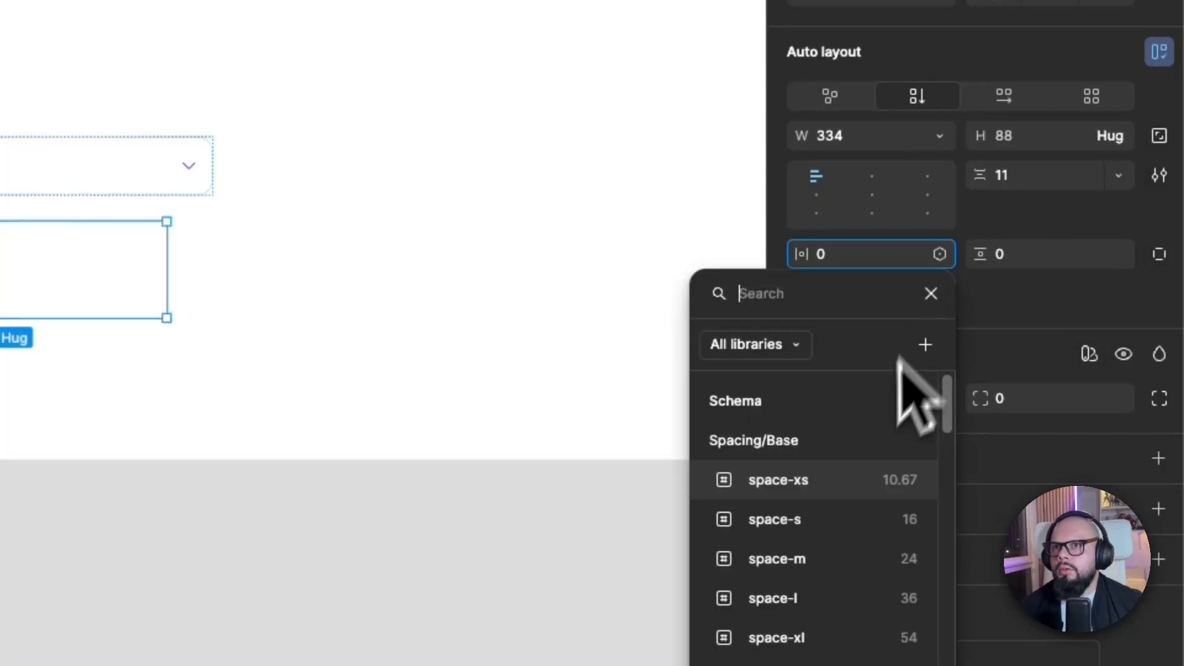
left_click(843, 530)
left_click(1119, 254)
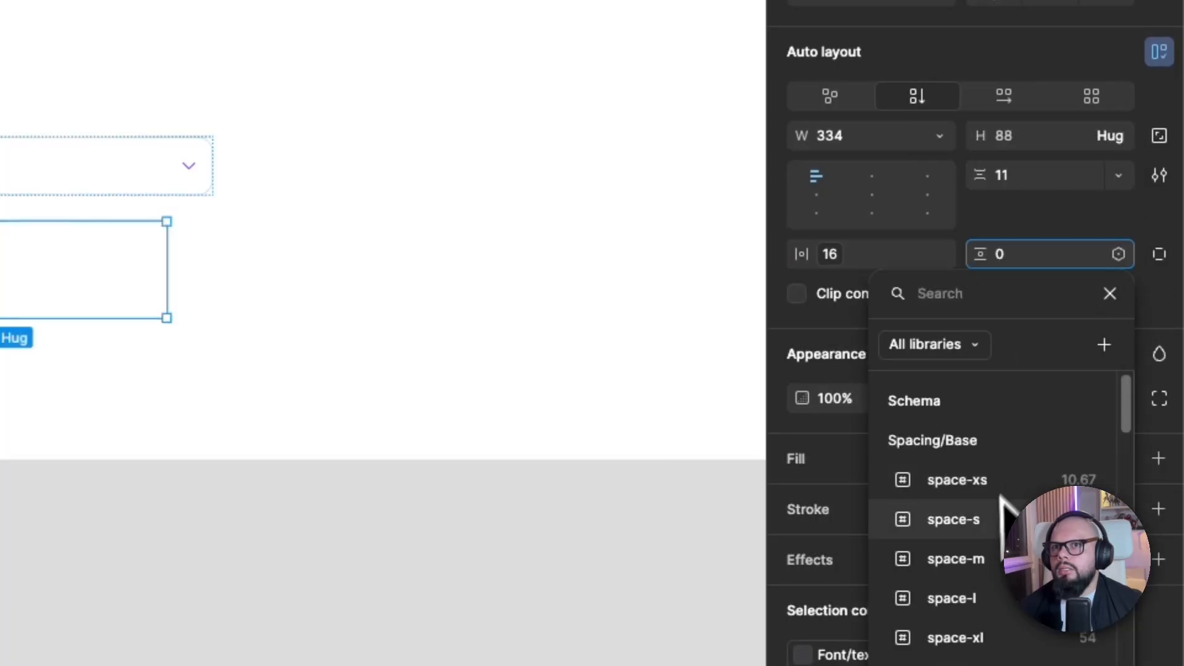
left_click(1001, 515)
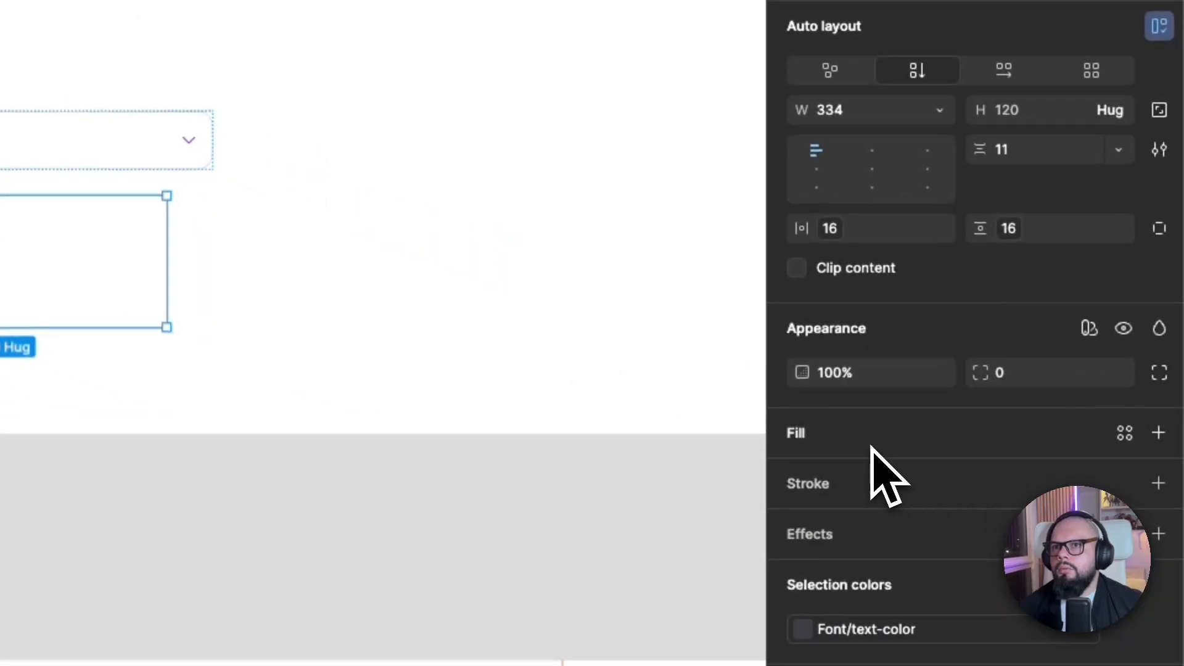
Step: Fill the "Select options" frame with the Primary ultra light colour and apply the radius-xs variable to its corners
left_click(871, 447)
left_click(593, 238)
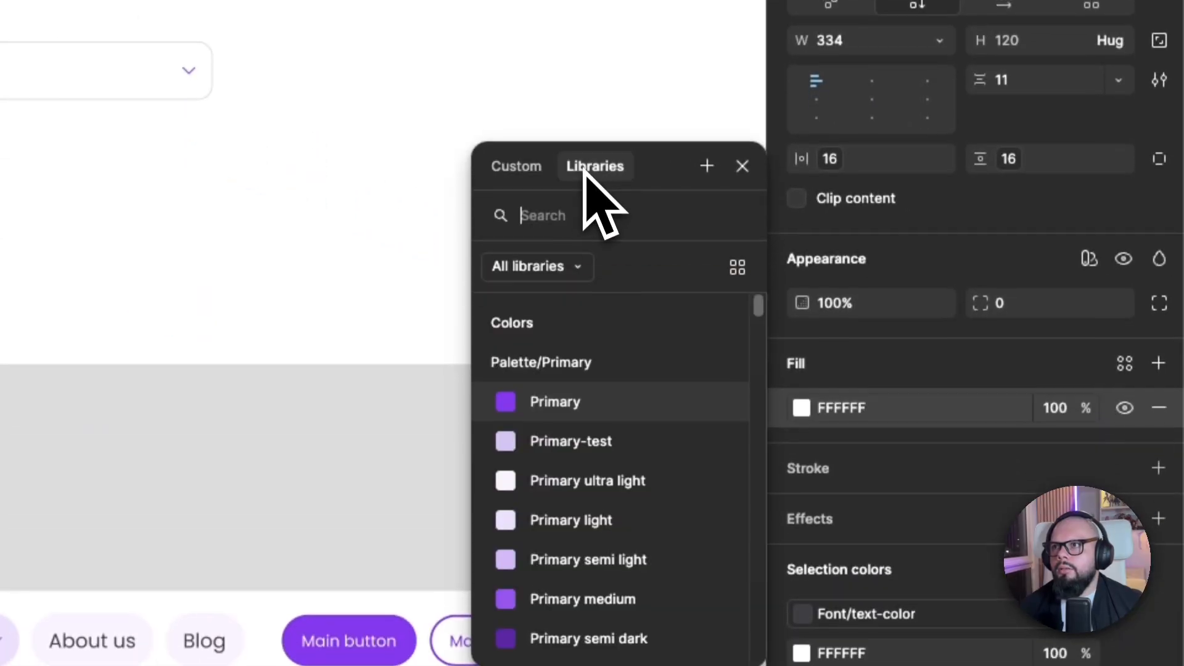
left_click(580, 480)
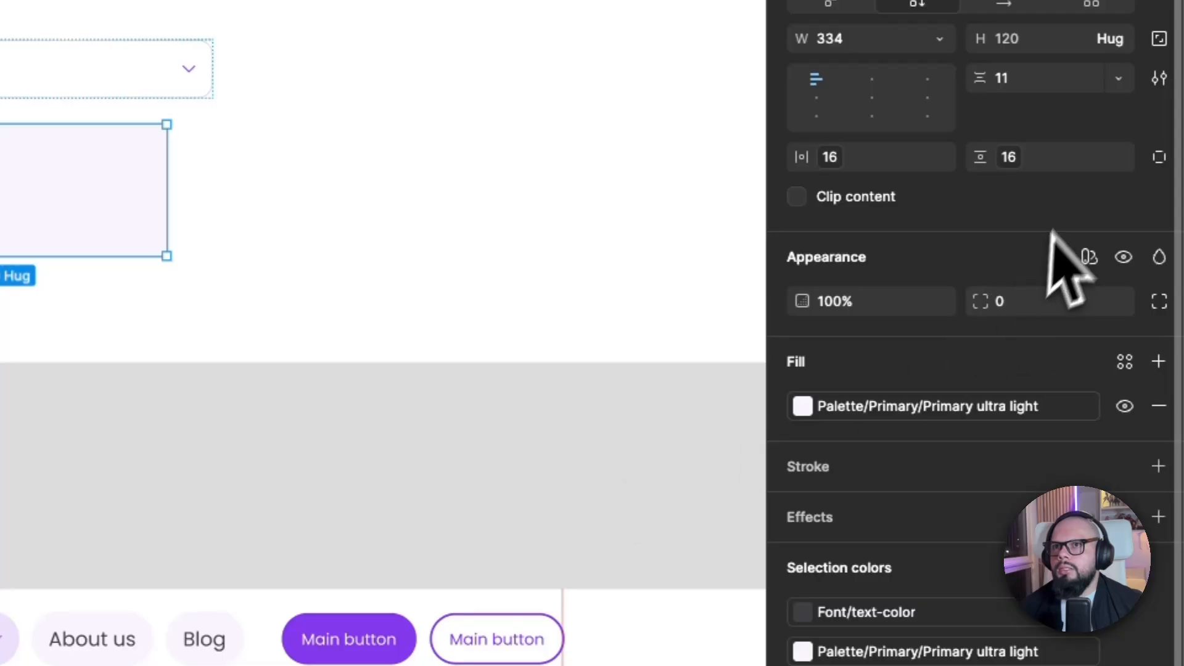
left_click(1116, 302)
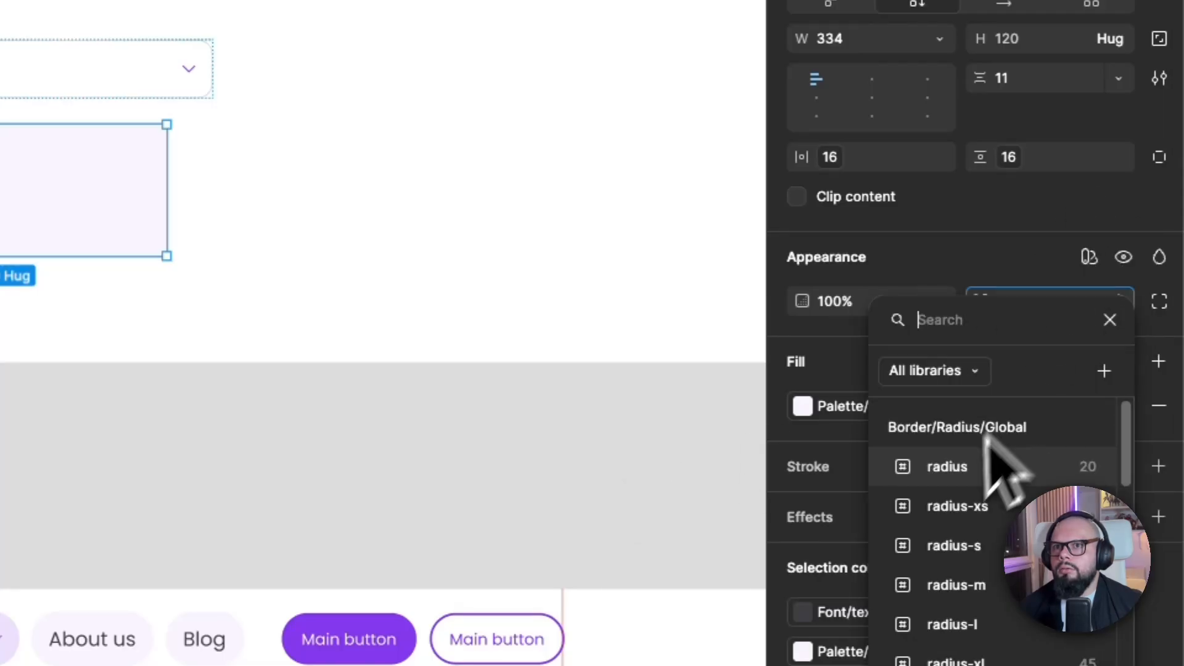
left_click(953, 506)
Step: Align the "Select options" frame with the left edge of the select input just beneath it and widen it to 392
left_click_drag(49, 187, 32, 174)
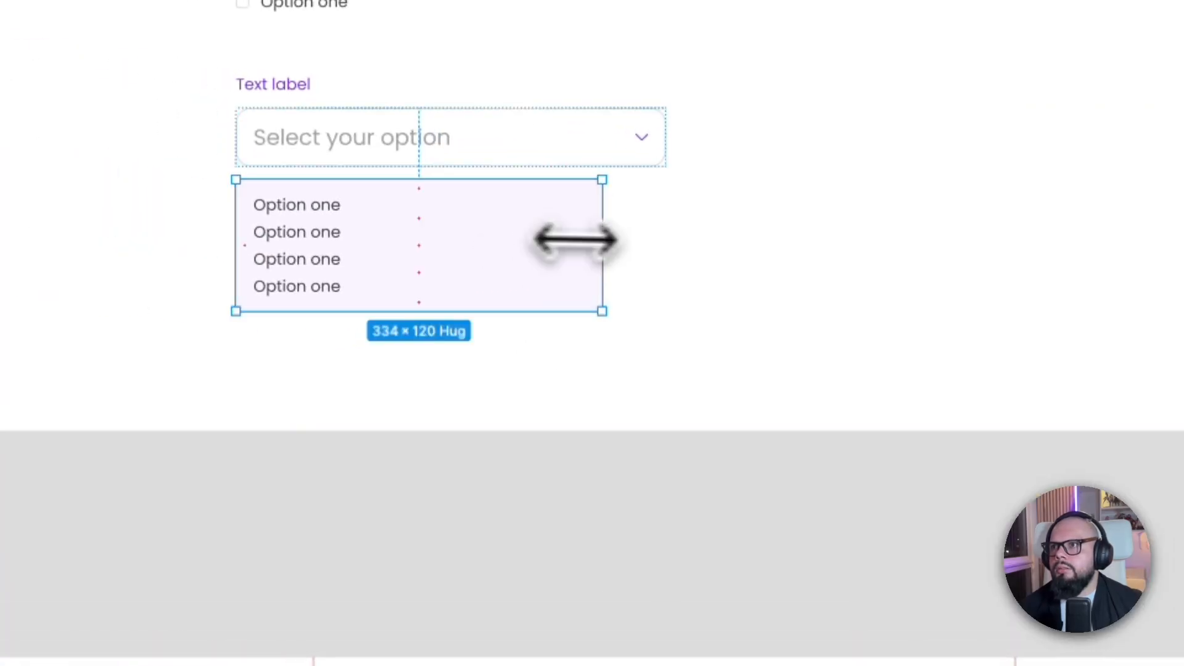
left_click_drag(577, 241, 667, 238)
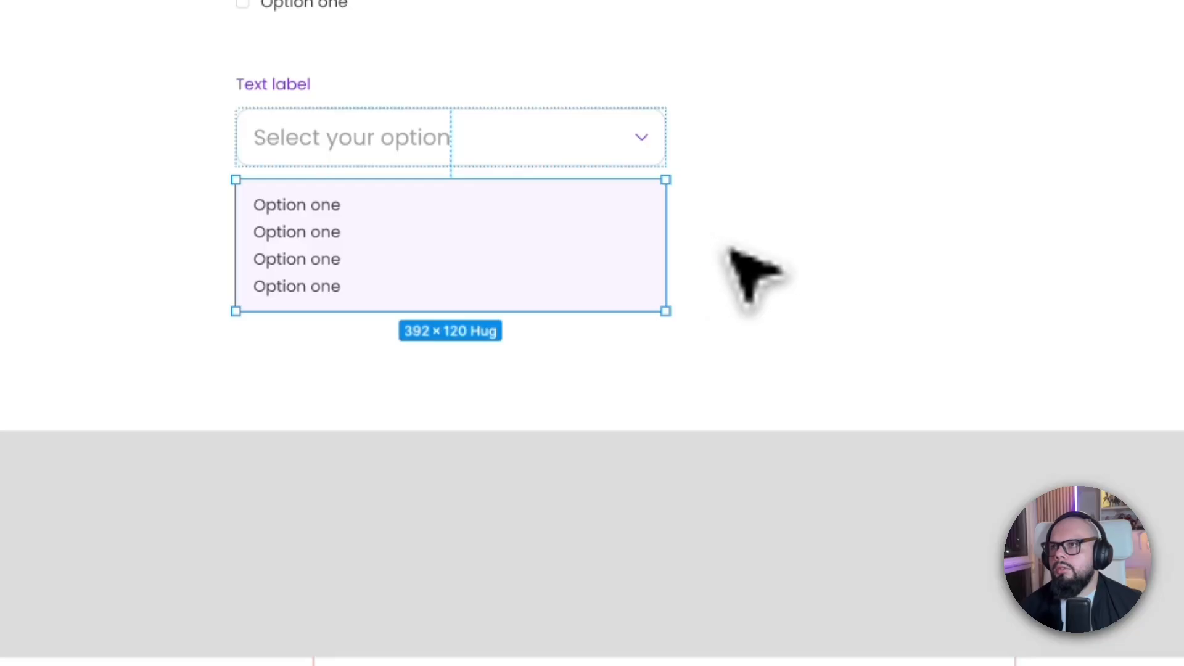
double_click(300, 206)
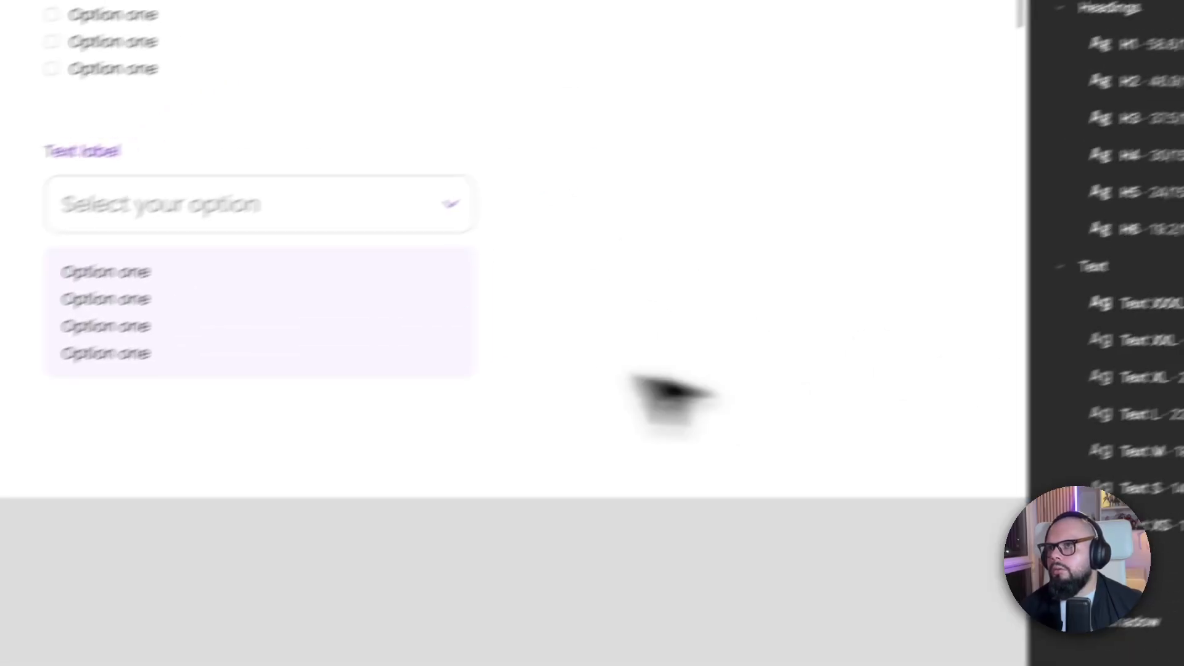
Step: Apply a spacing variable to the gap between the options in the "Select options" frame
left_click(407, 336)
left_click(1118, 274)
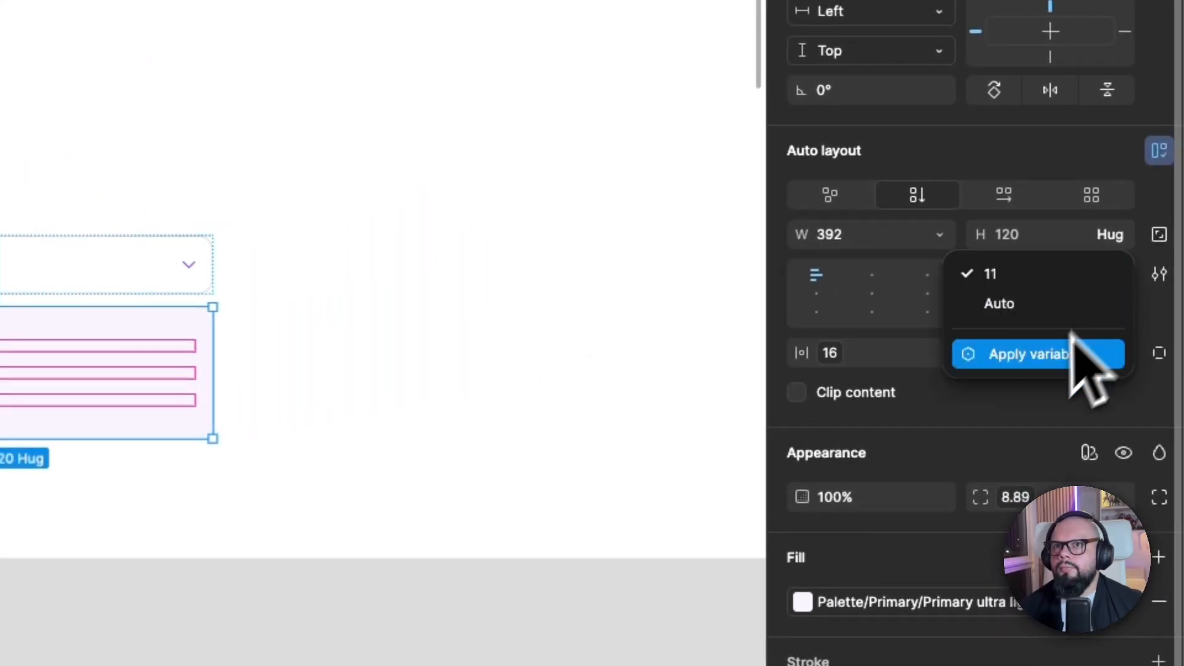
left_click(1073, 338)
left_click(925, 542)
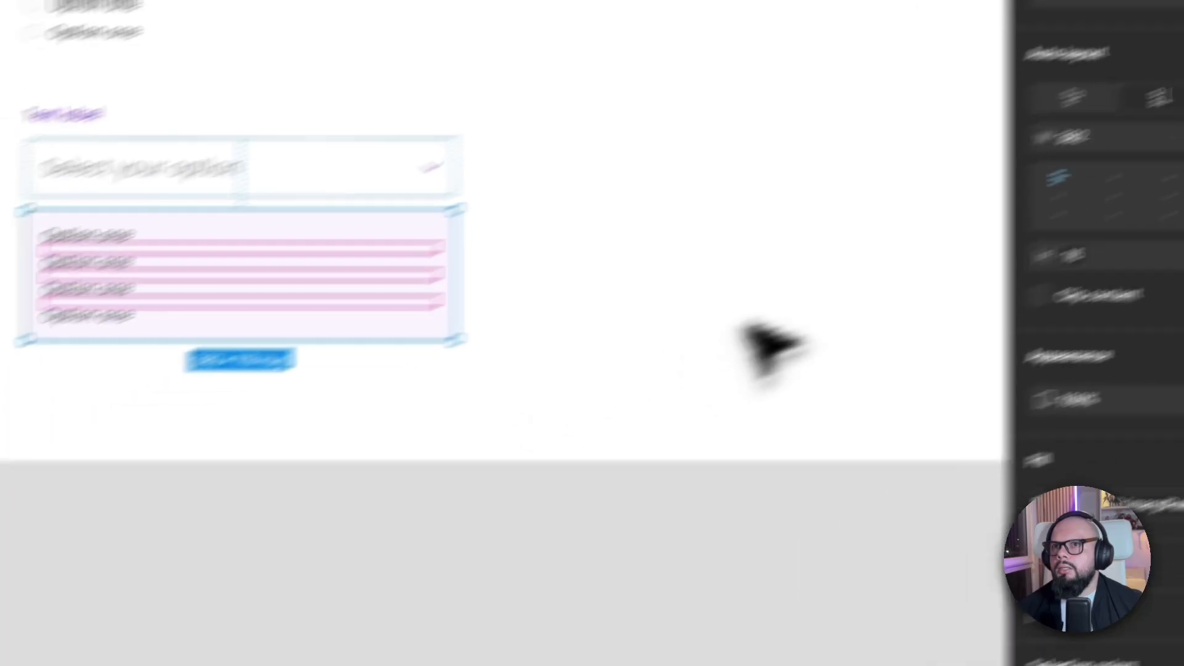
Step: Move the select field group just beneath the checkbox group, aligned with the left edge of the other fields
left_click(745, 324)
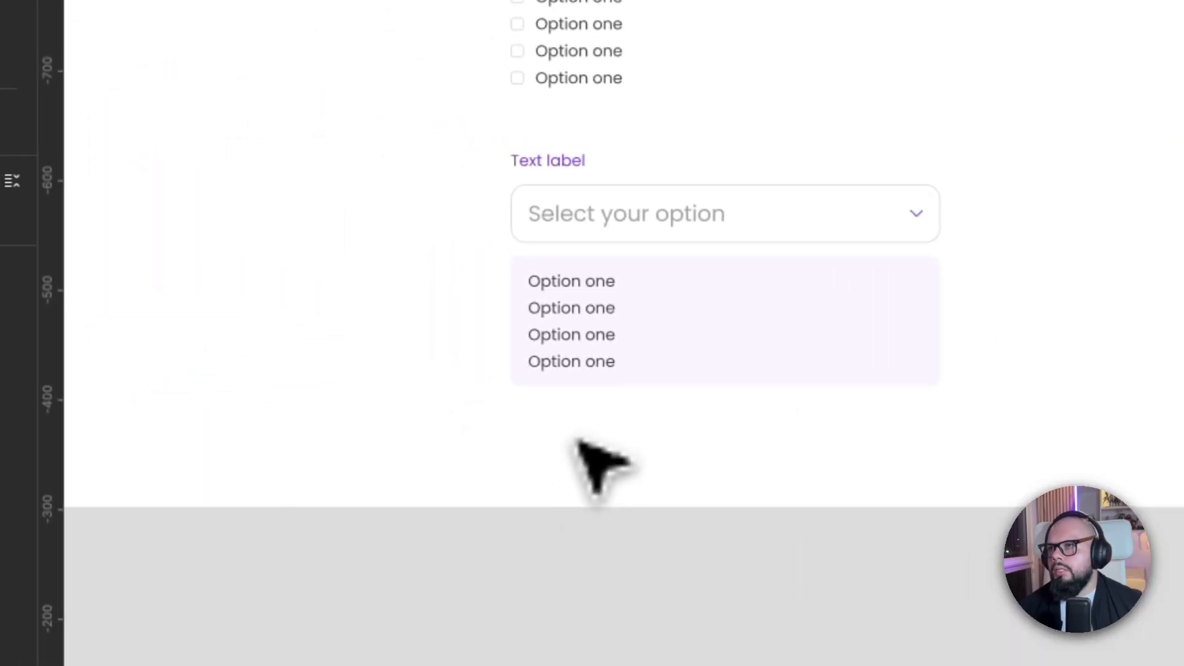
left_click_drag(552, 166, 869, 179)
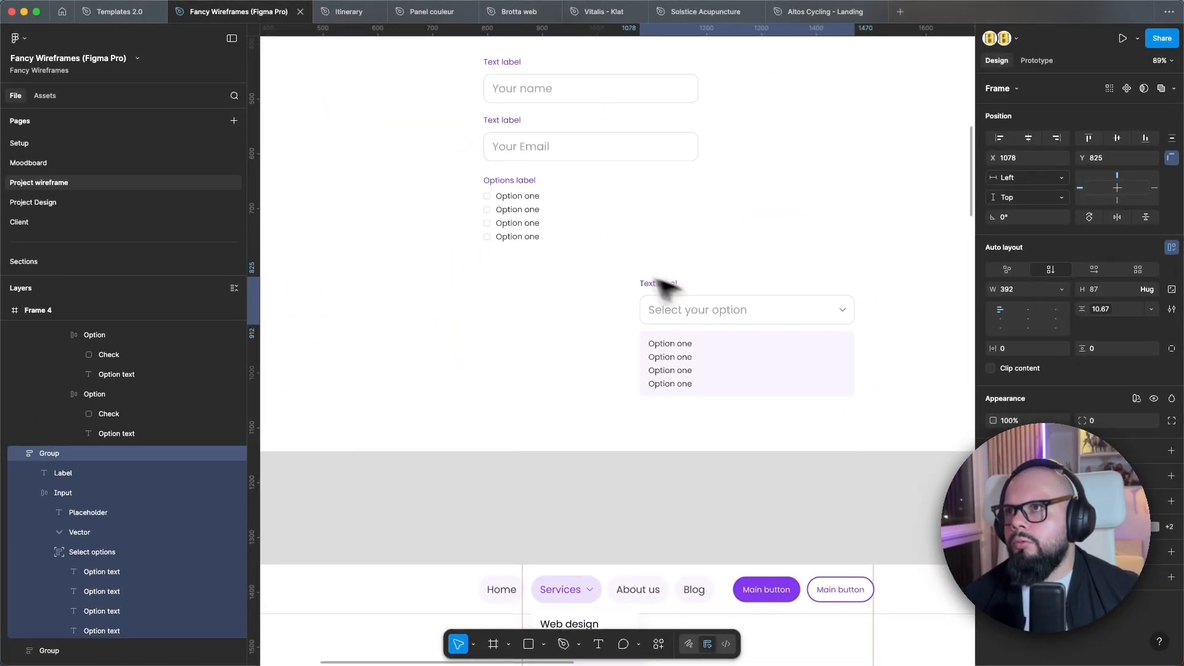
left_click_drag(661, 283, 504, 275)
Step: Hide the "Select options" frame beneath the select input and collapse its layer and the parent Input layer
left_click(538, 352)
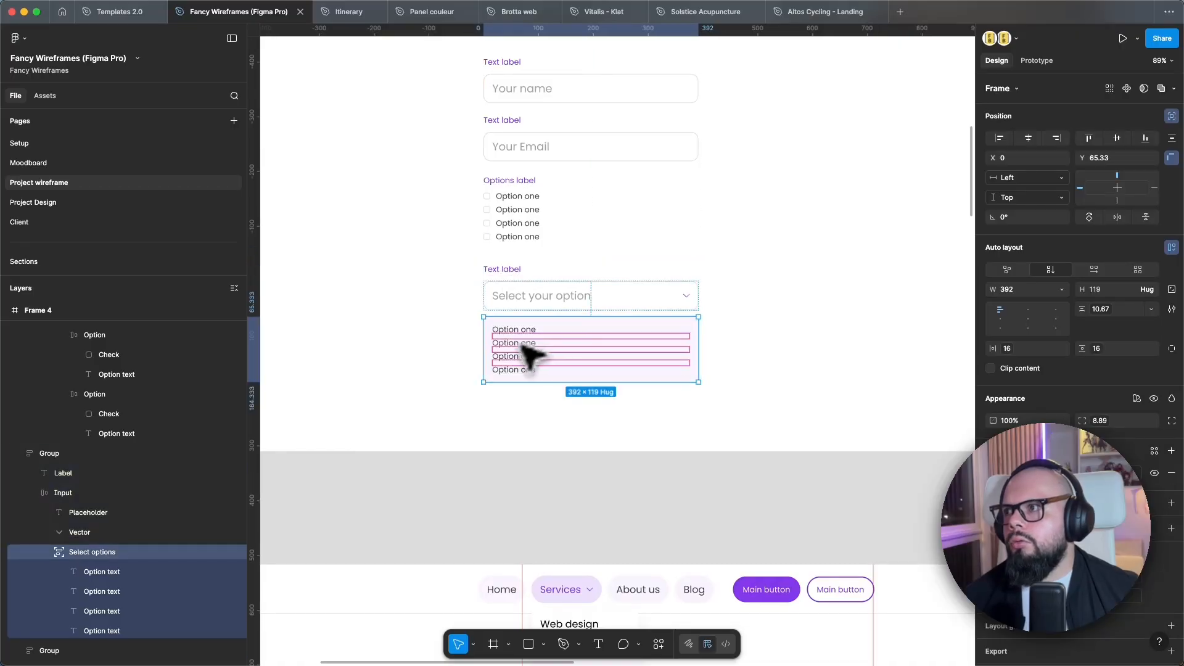
left_click(235, 553)
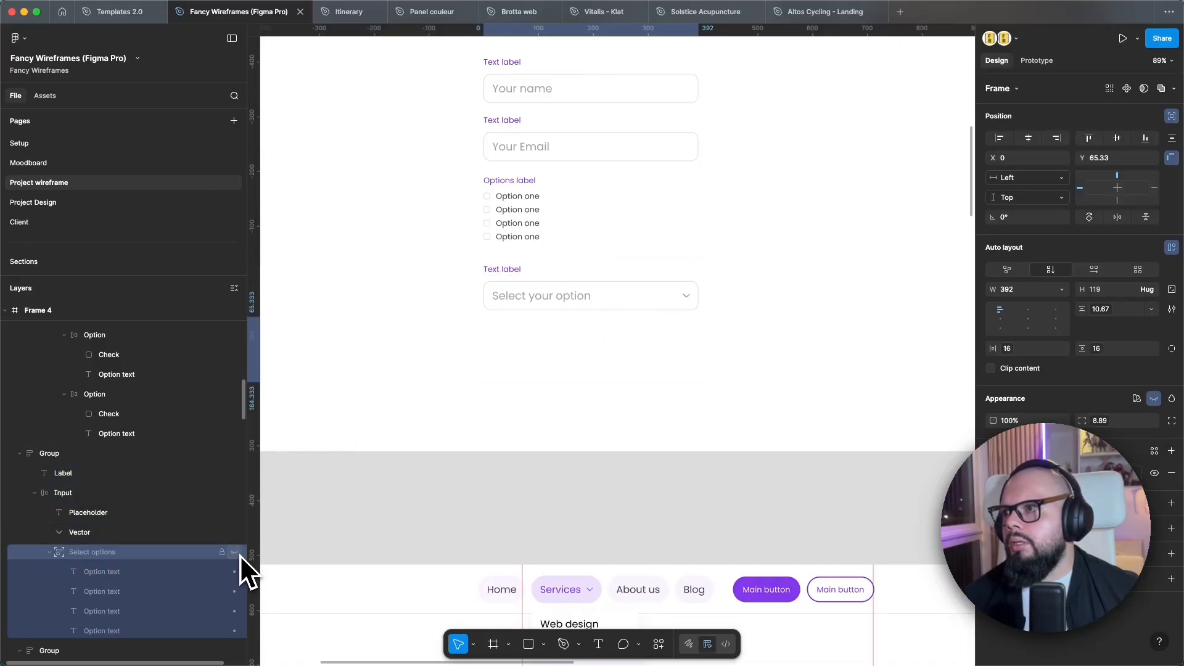
left_click(49, 554)
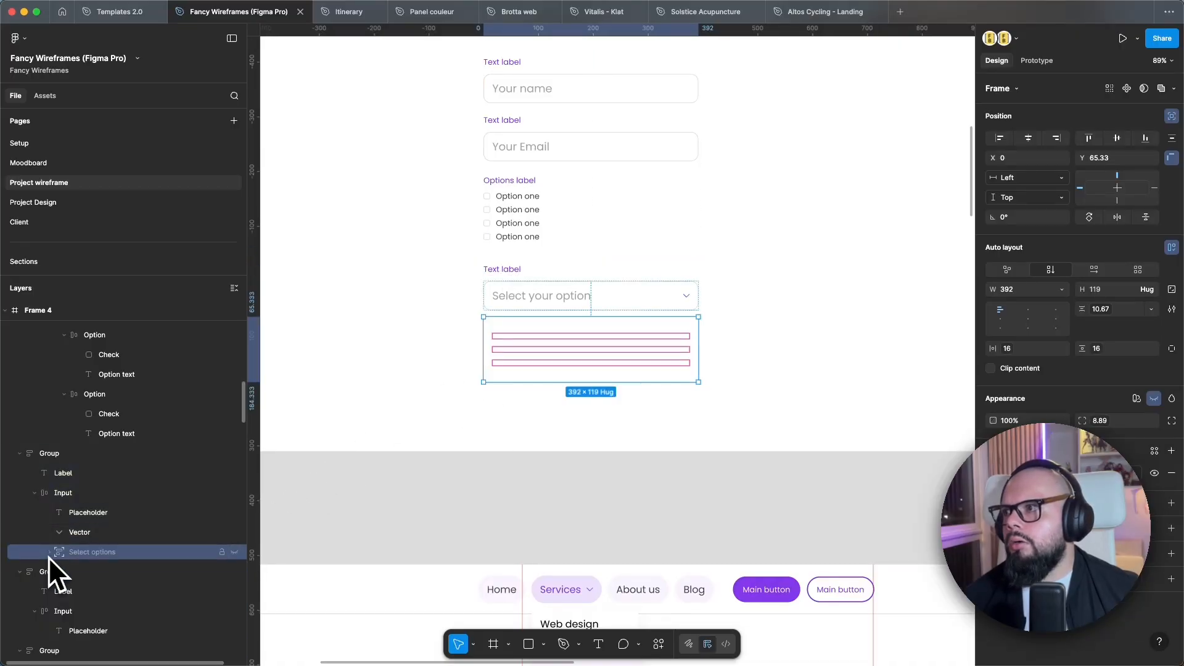
left_click(235, 553)
left_click(235, 552)
left_click(235, 552)
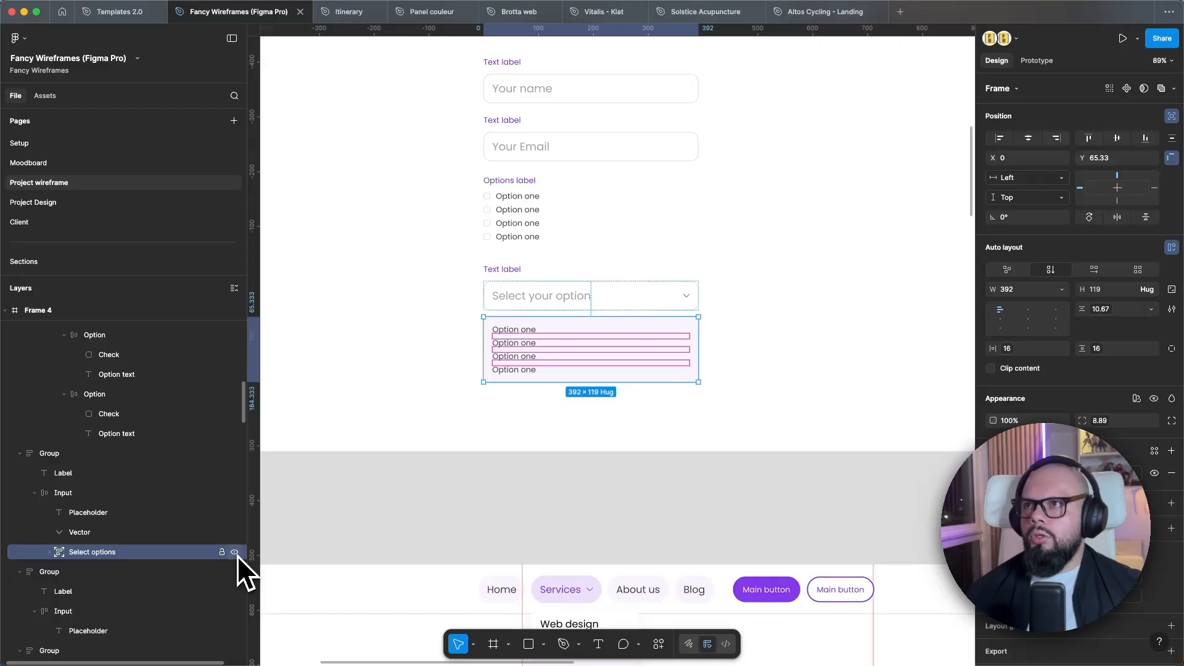
left_click(235, 552)
left_click(235, 552)
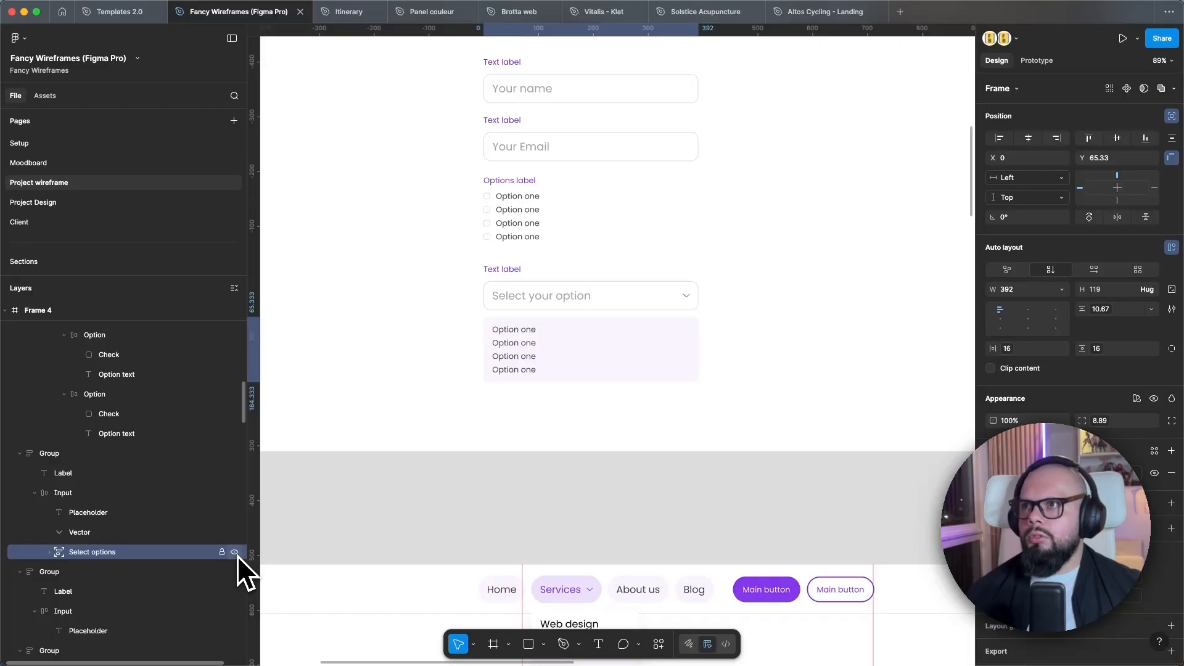
left_click(235, 552)
left_click(235, 552)
left_click(235, 553)
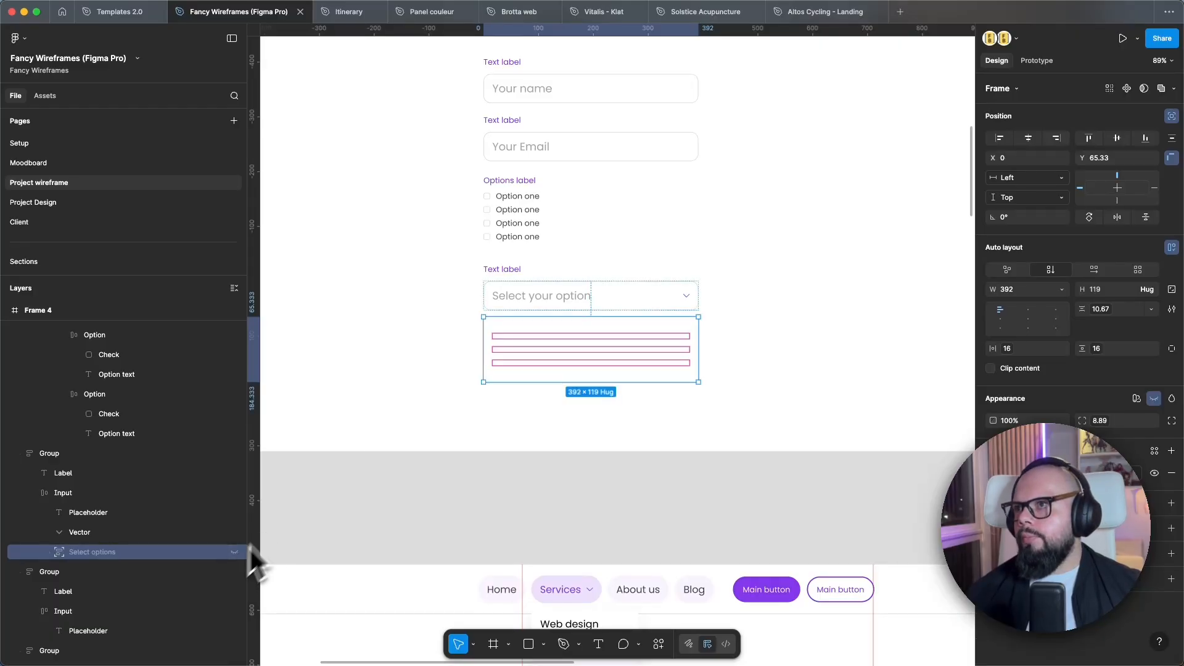
left_click(35, 493)
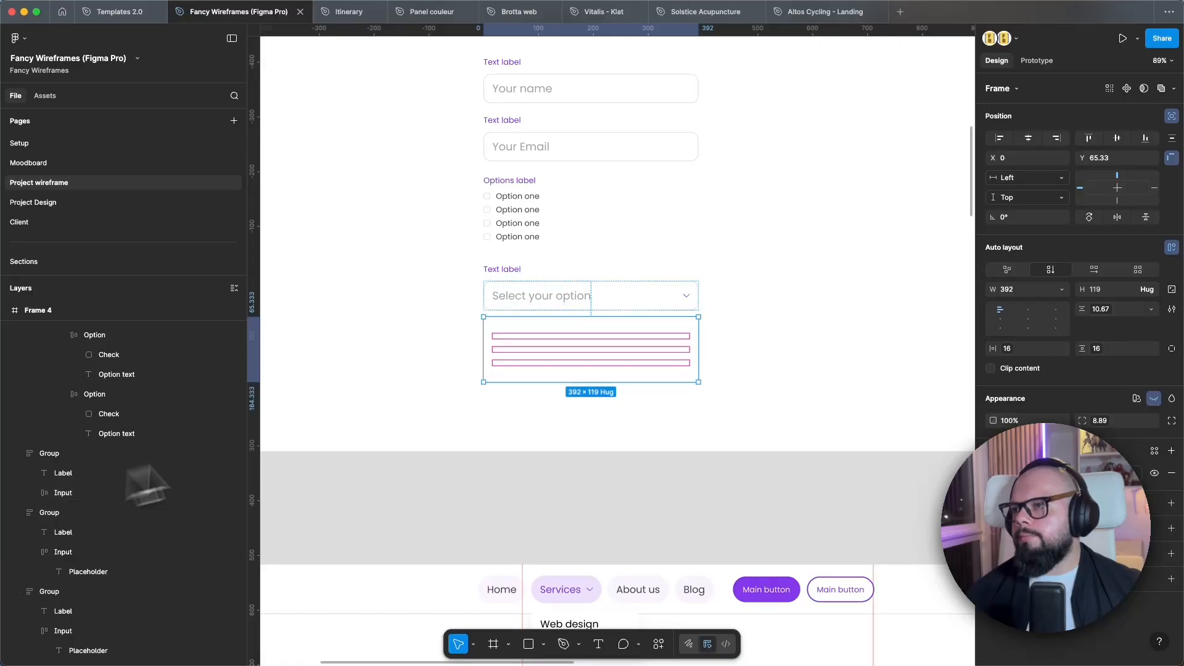
scroll(675, 432, "up", 1)
left_click(789, 405)
scroll(790, 401, "up", 5)
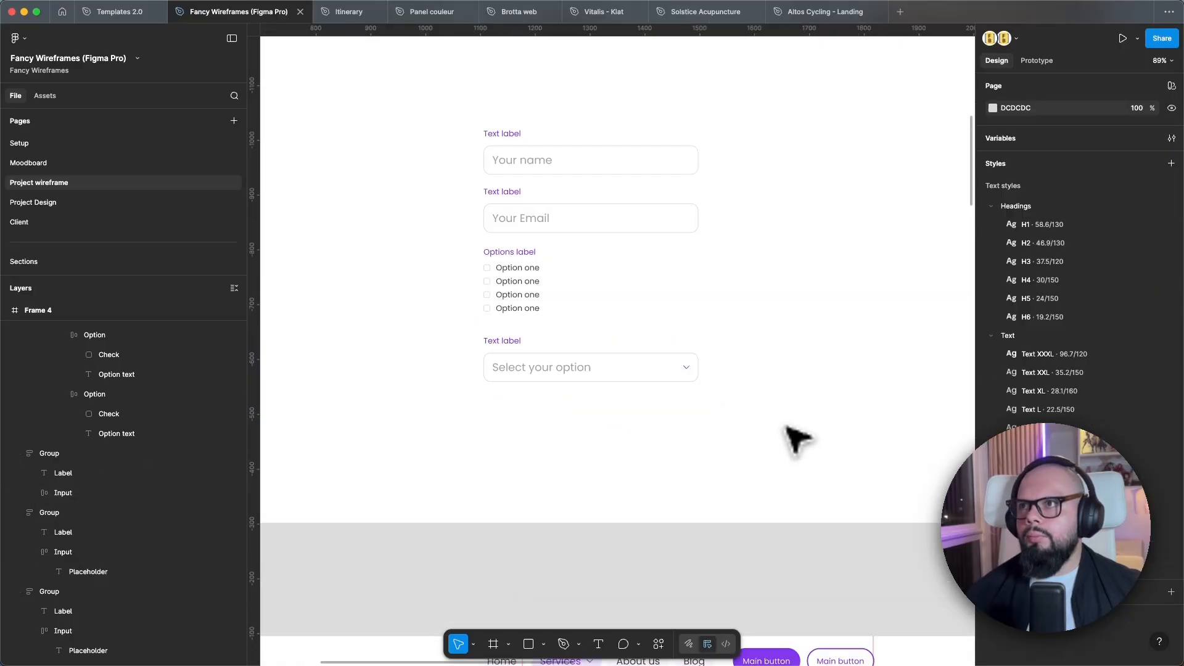
left_click(694, 372)
left_click(884, 352)
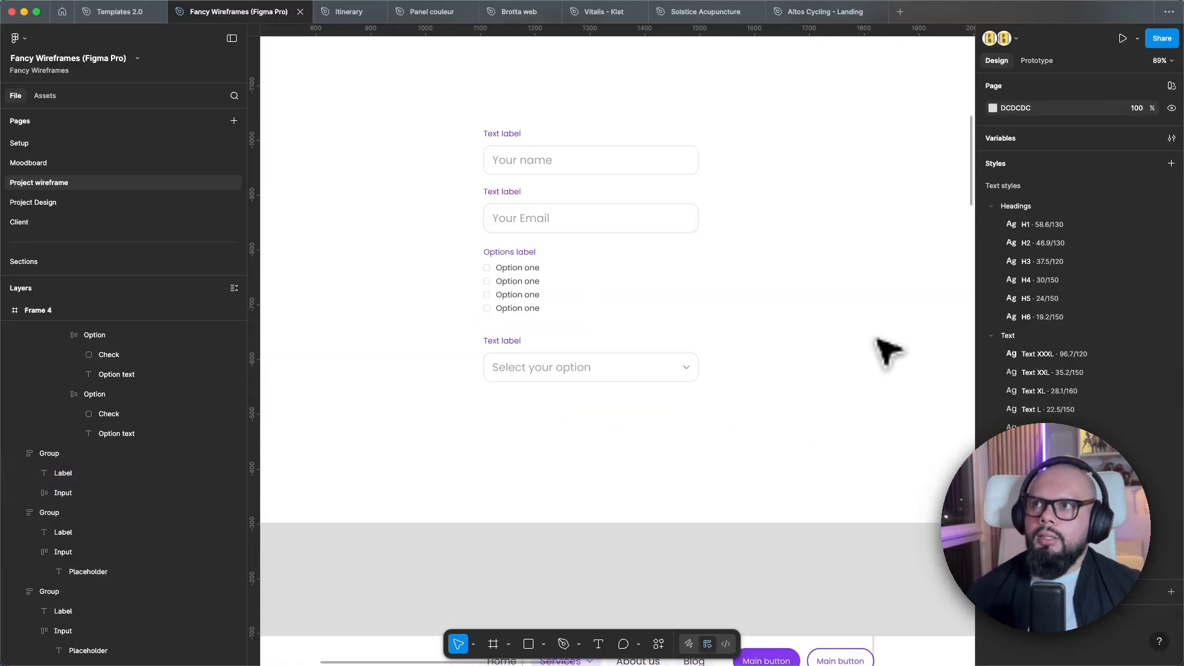
left_click(586, 221)
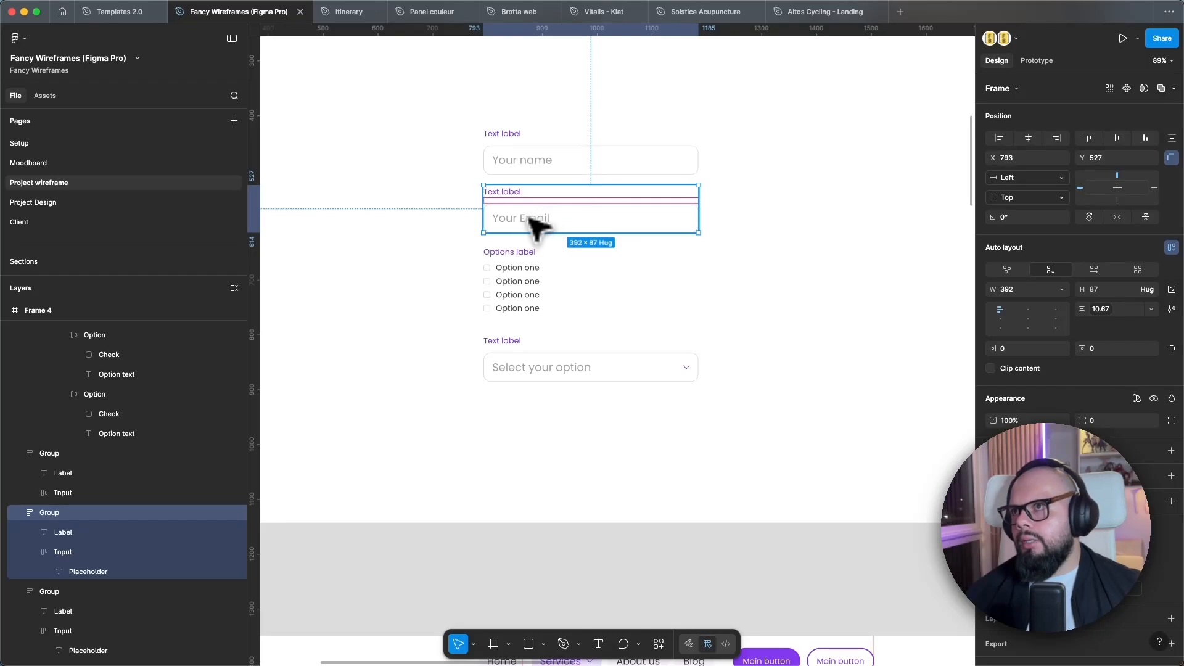
double_click(532, 222)
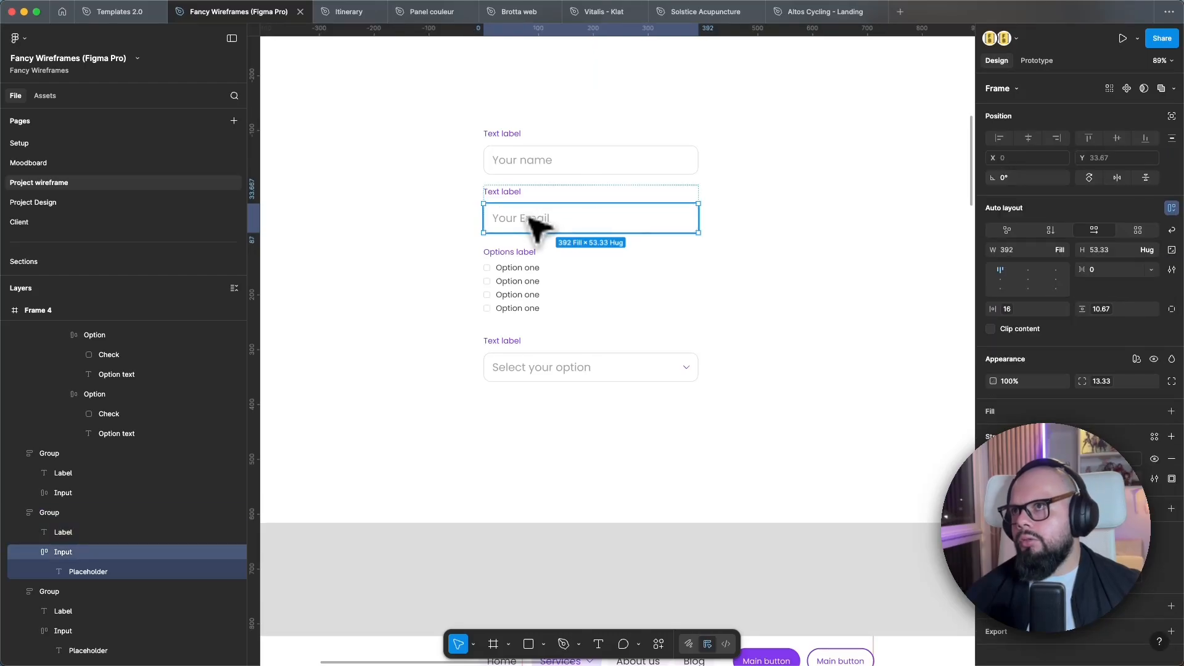
left_click(805, 267)
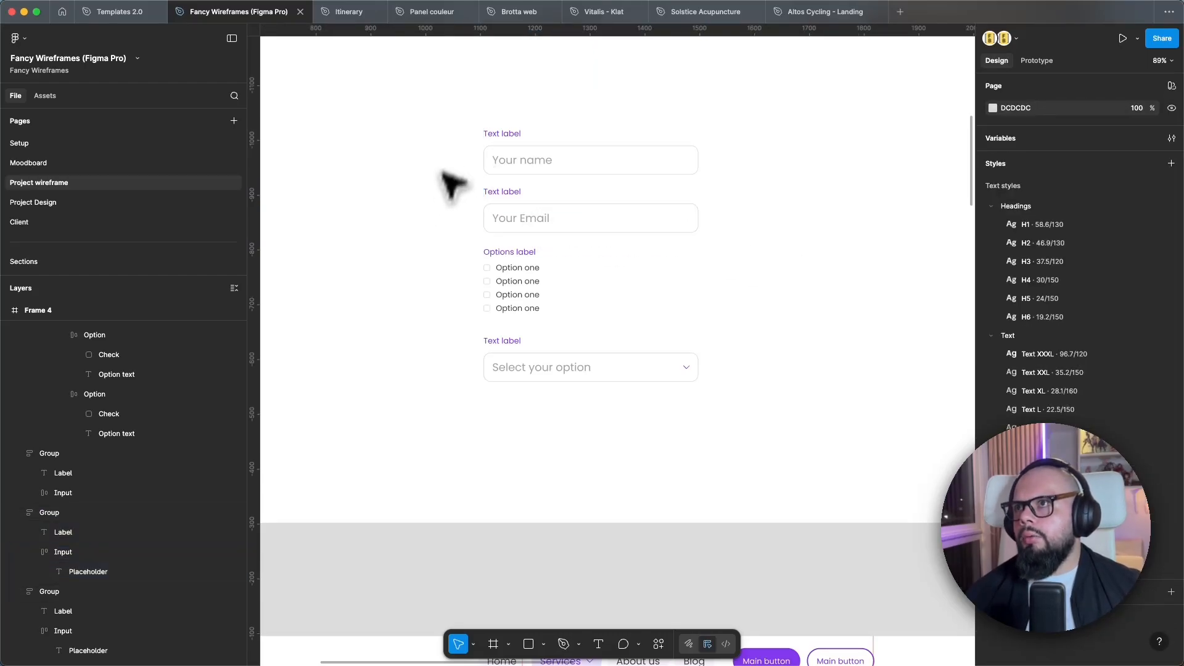
left_click_drag(447, 125, 699, 365)
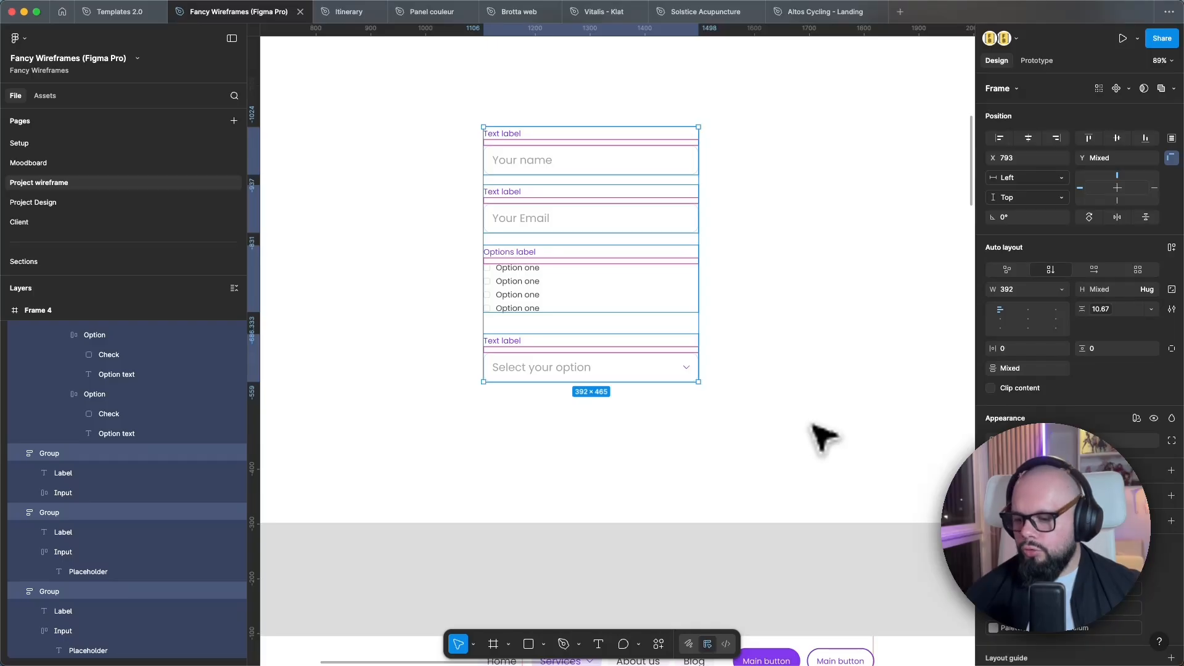
left_click(708, 435)
scroll(657, 450, "down", 1)
scroll(659, 454, "up", 1)
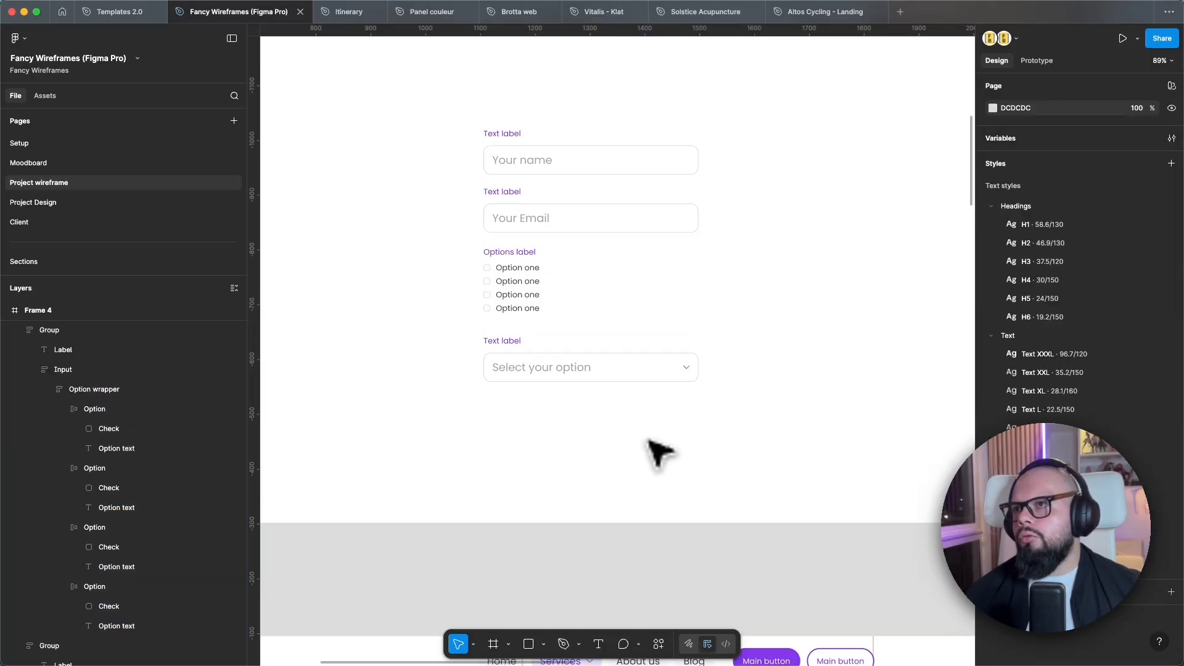
Step: Search the assets for "butt", place a Btn primary instance beneath the select field and turn off its right icon
left_click(49, 97)
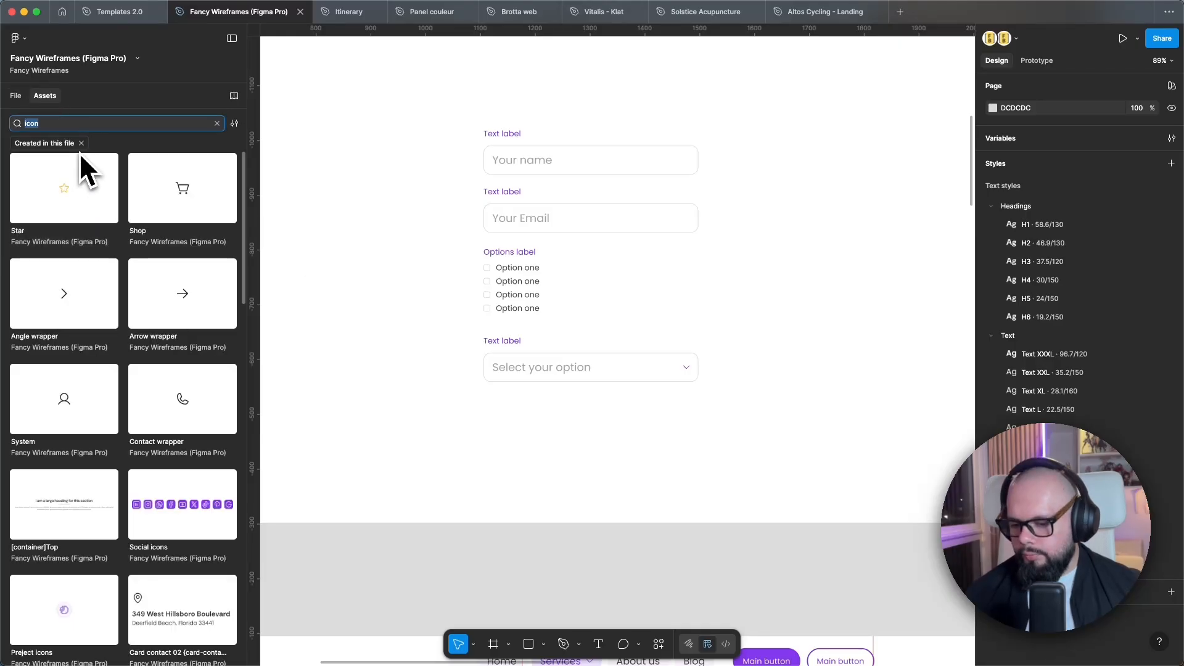
type("butt")
scroll(162, 364, "down", 5)
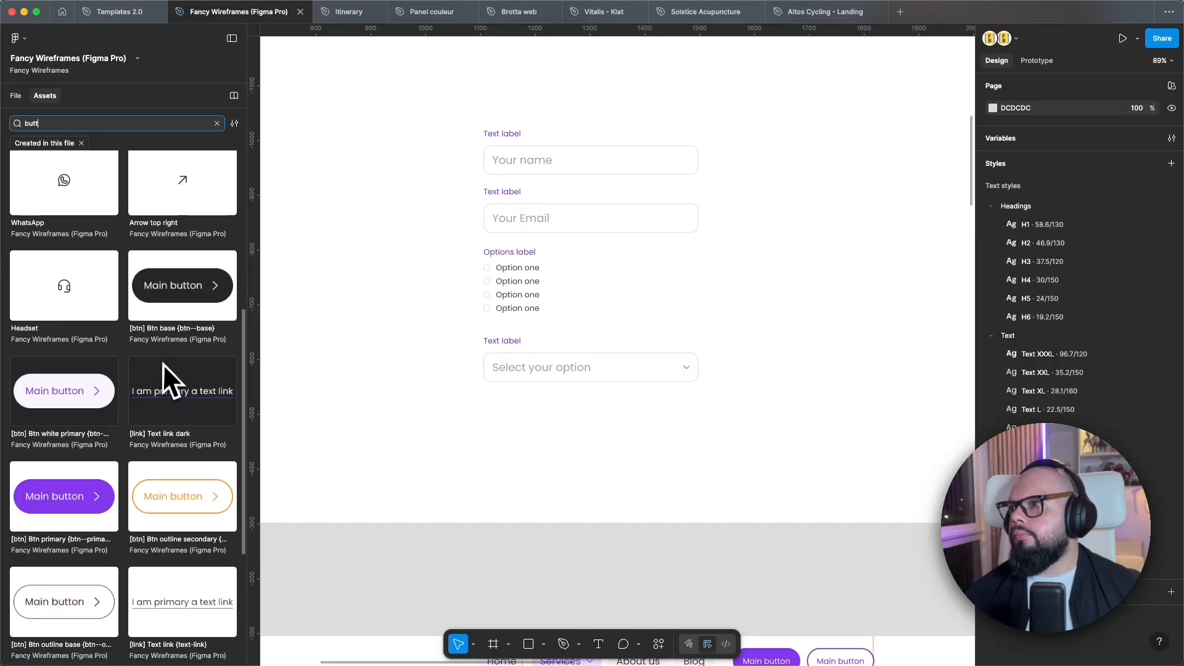
scroll(163, 364, "down", 3)
left_click_drag(105, 381, 558, 433)
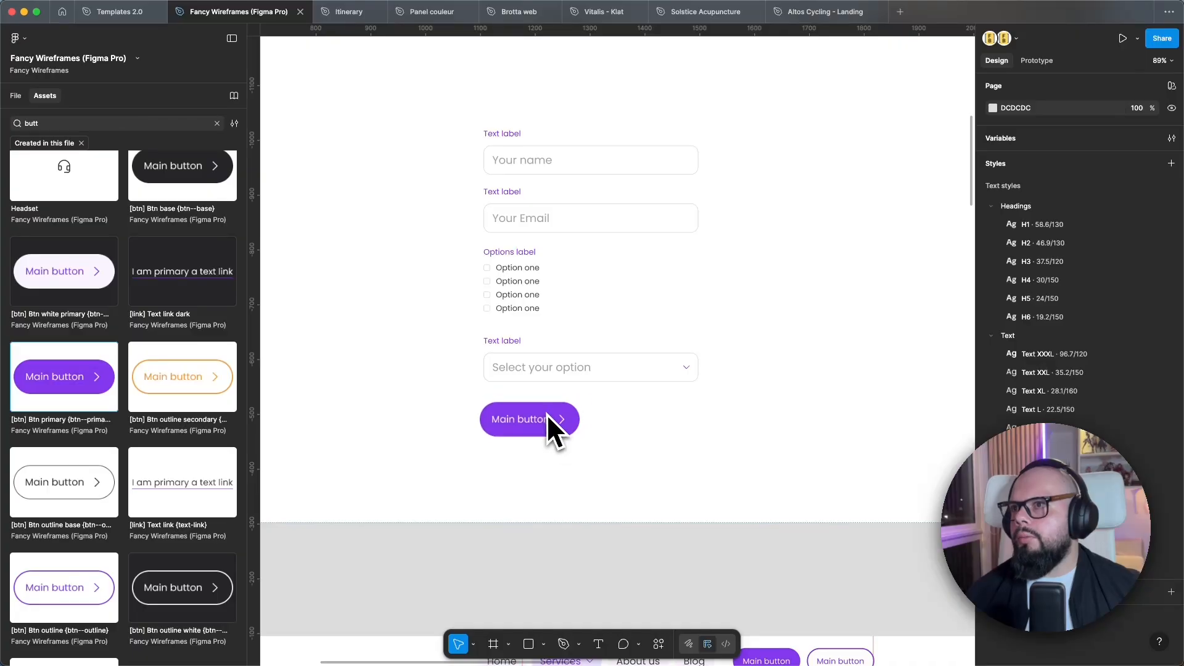
left_click(729, 439)
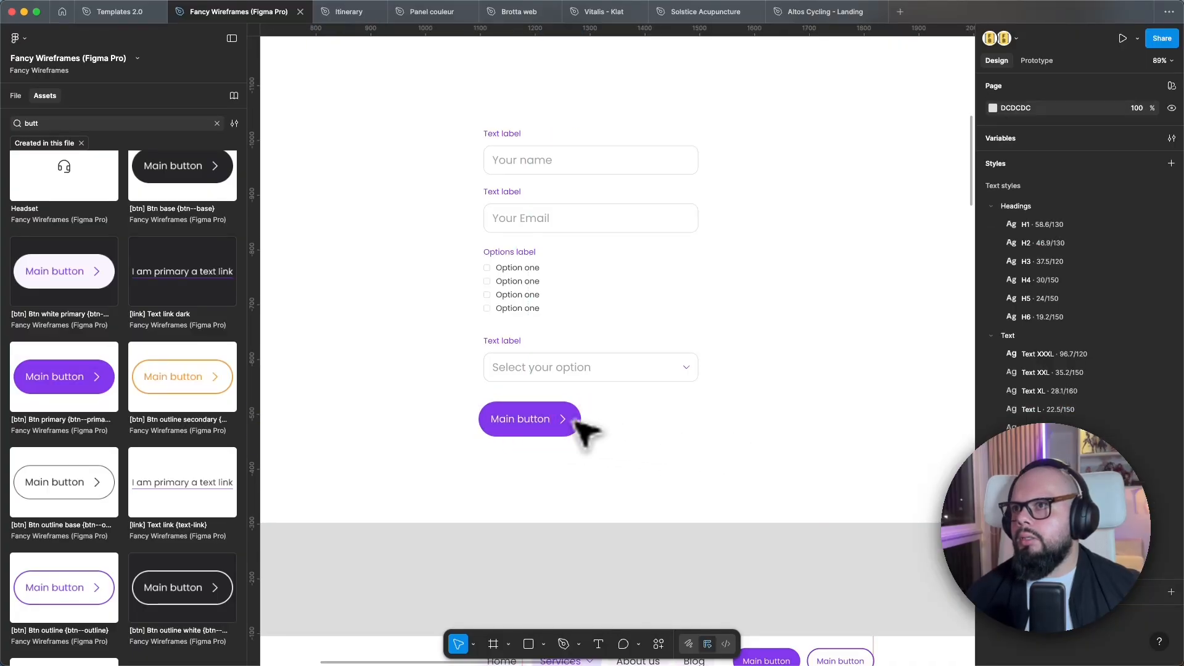
left_click(577, 414)
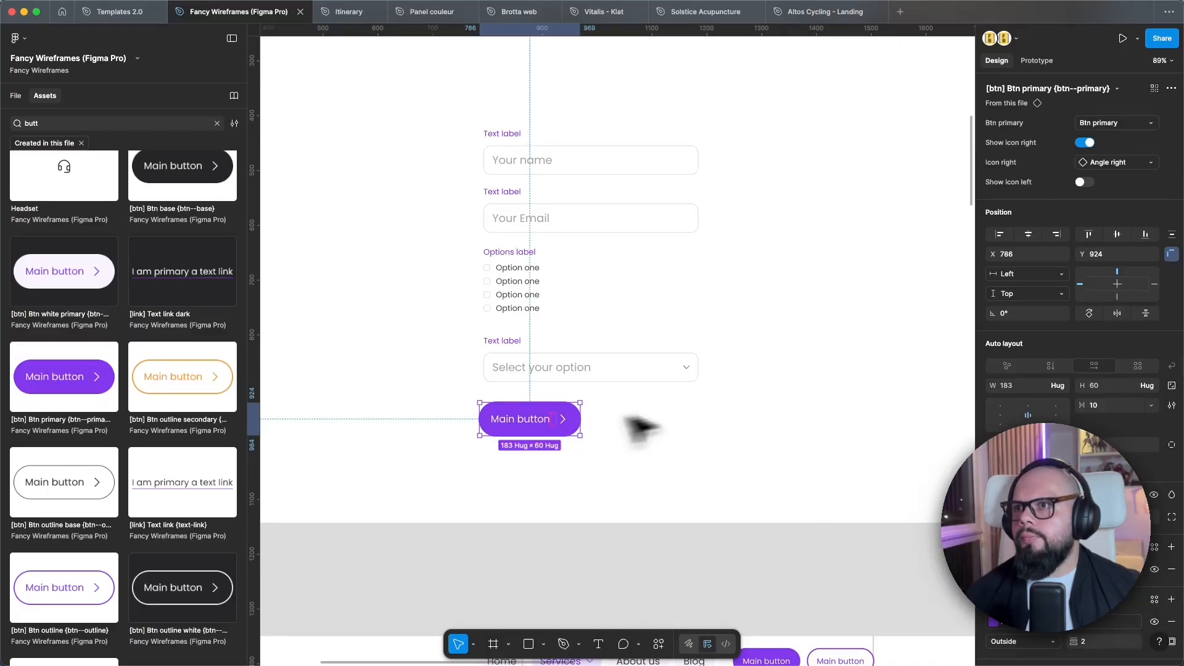
left_click(1087, 142)
Step: Wrap the four field groups and the button in one auto layout frame and set the button's width to Fill
left_click_drag(674, 454, 495, 145)
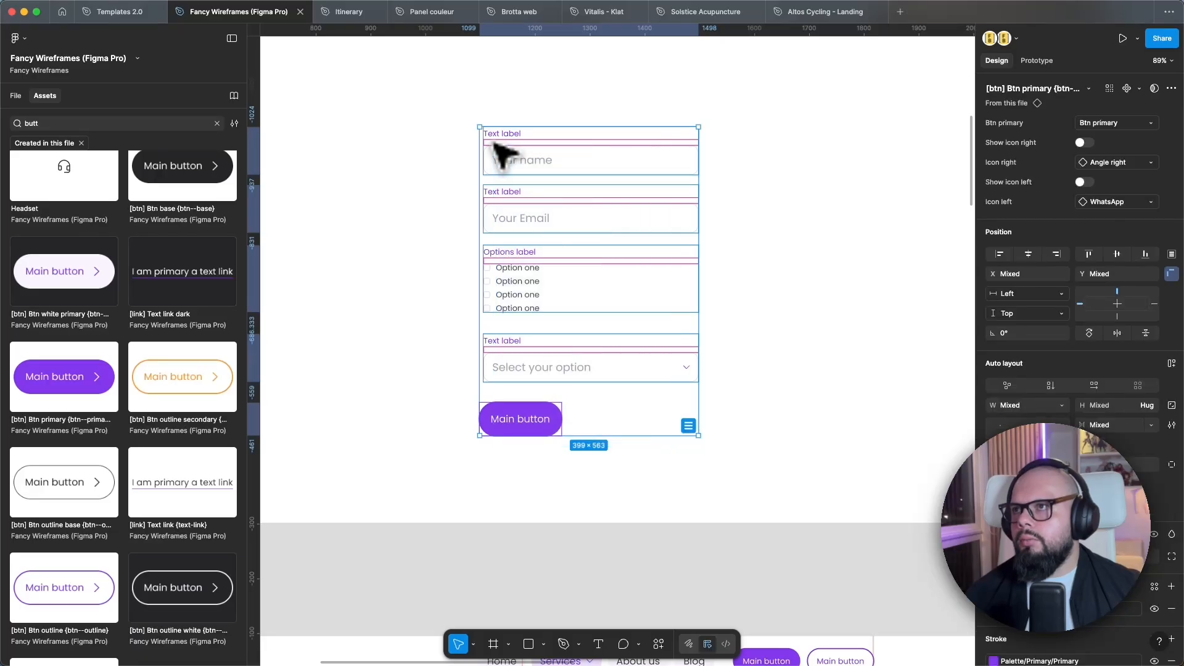
key("shift+a")
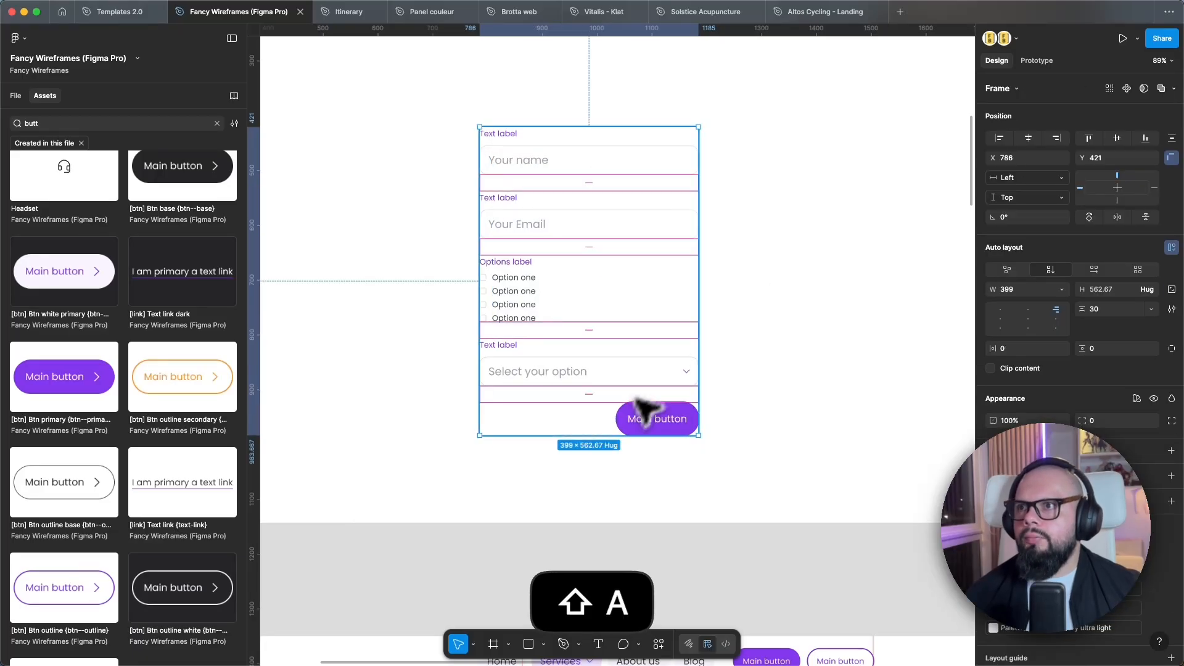
left_click(645, 425)
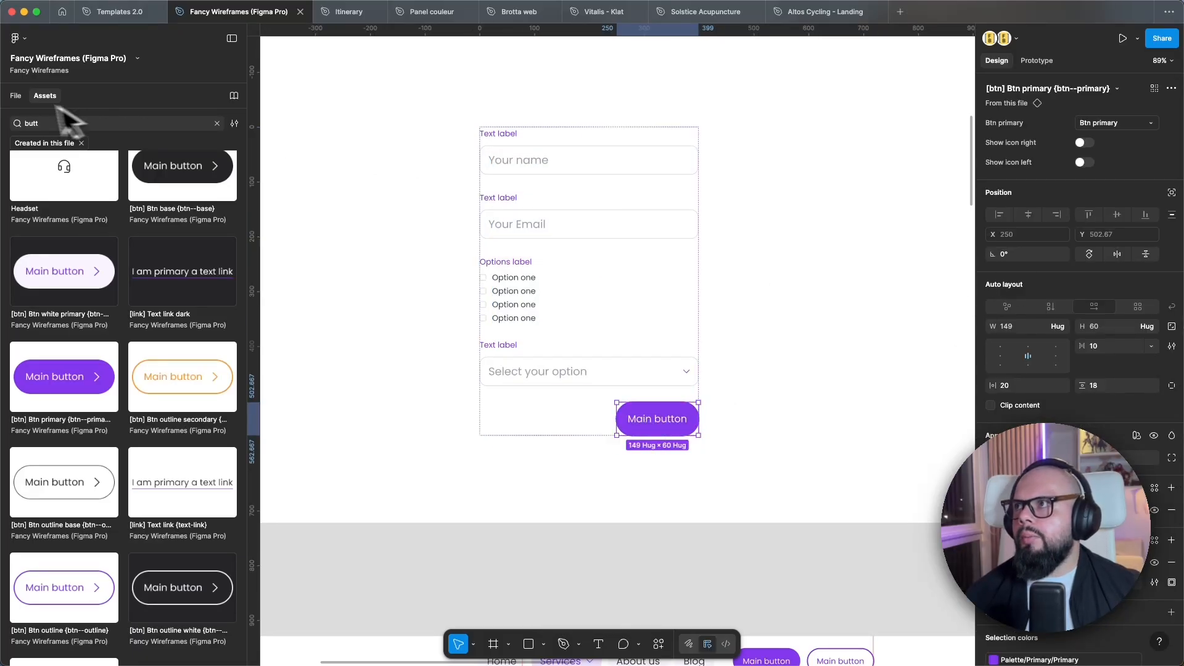
left_click(23, 101)
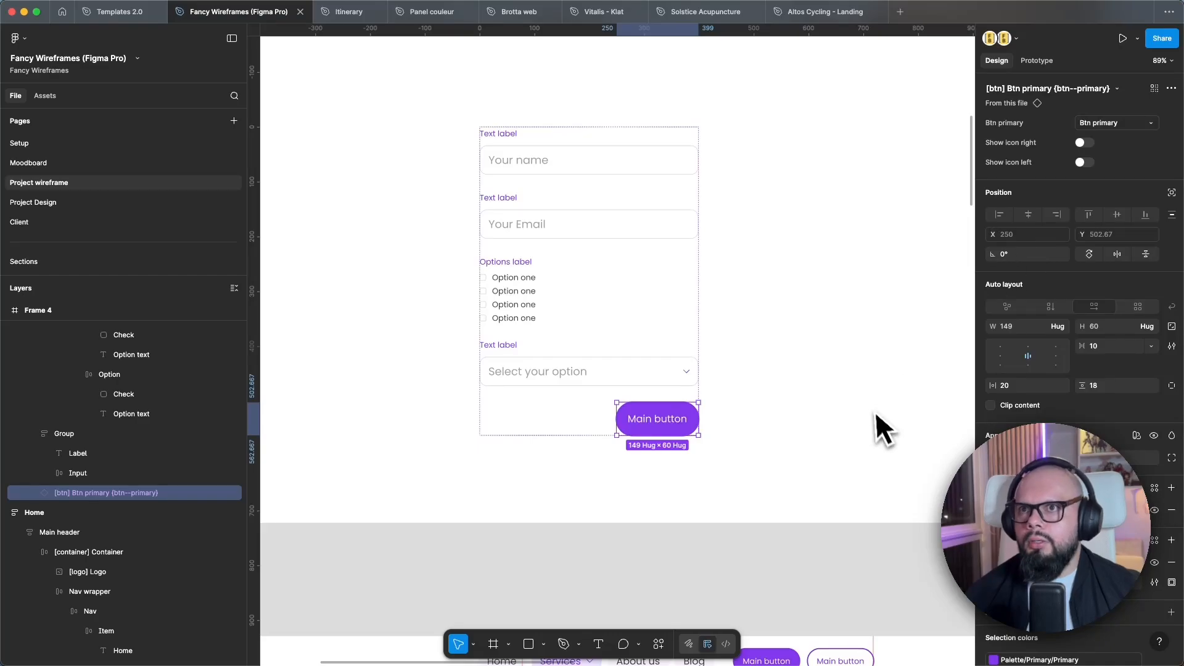
left_click(1062, 326)
left_click(1051, 351)
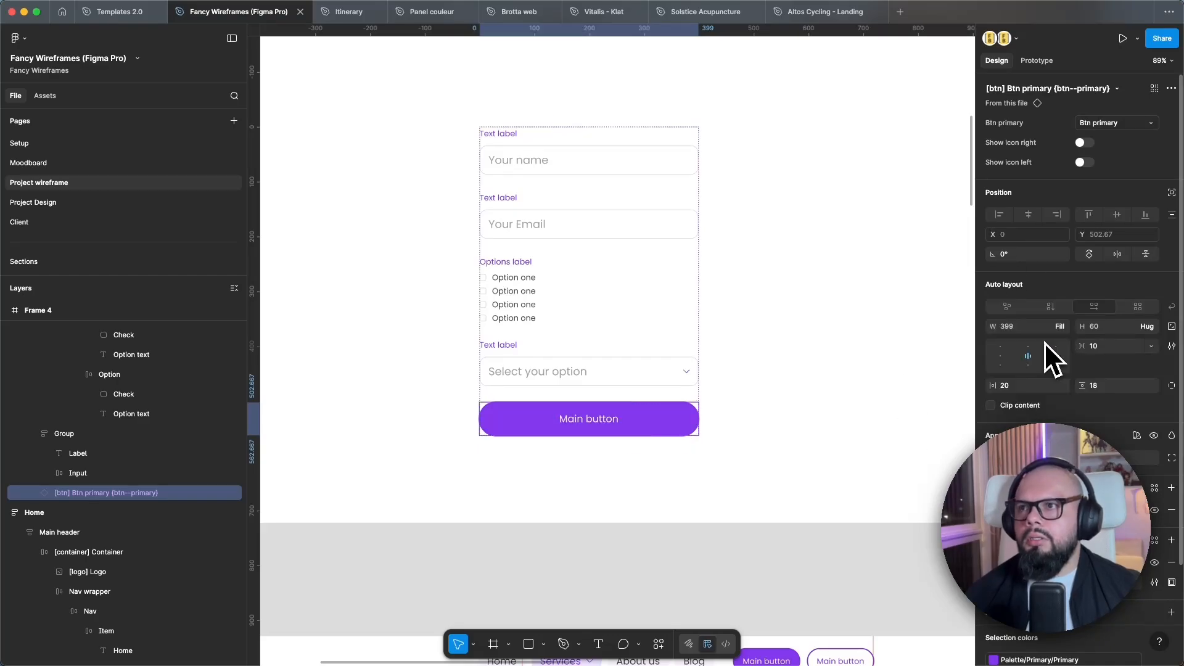
left_click(729, 449)
Step: Widen the new auto layout frame to about 431 and rename it Form
left_click(635, 346)
mouse_move(697, 325)
left_mouse_down()
mouse_move(734, 324)
mouse_move(579, 314)
mouse_move(883, 330)
mouse_move(489, 309)
mouse_move(788, 327)
mouse_move(569, 302)
mouse_move(749, 309)
mouse_move(715, 315)
left_mouse_up()
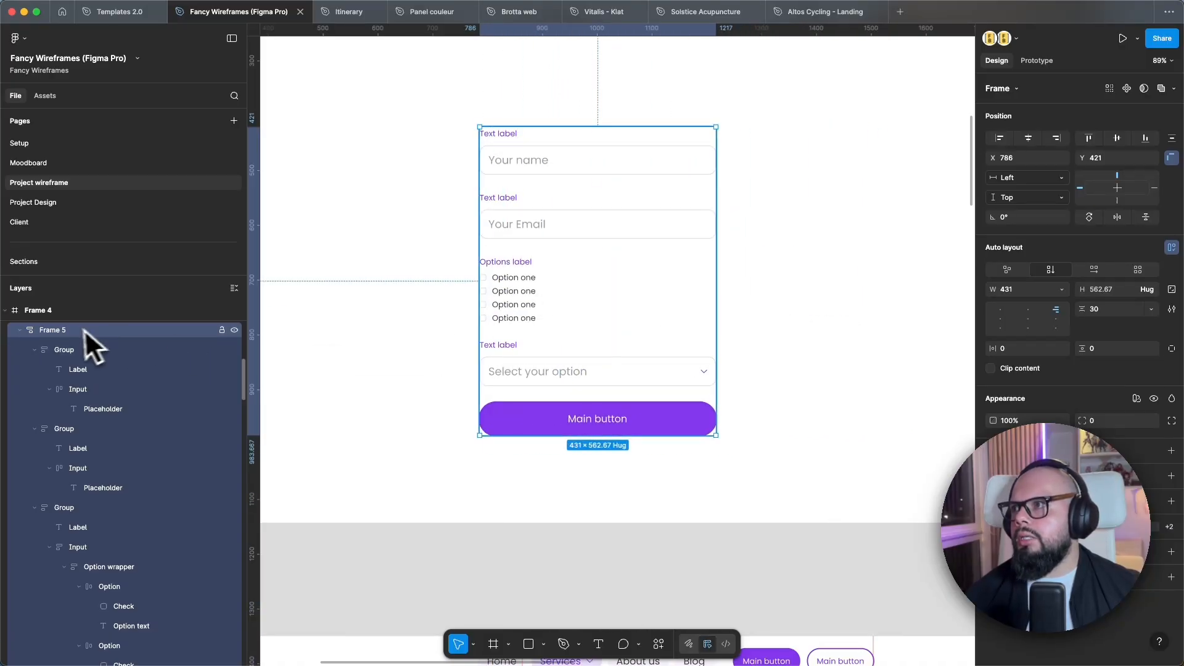
double_click(67, 332)
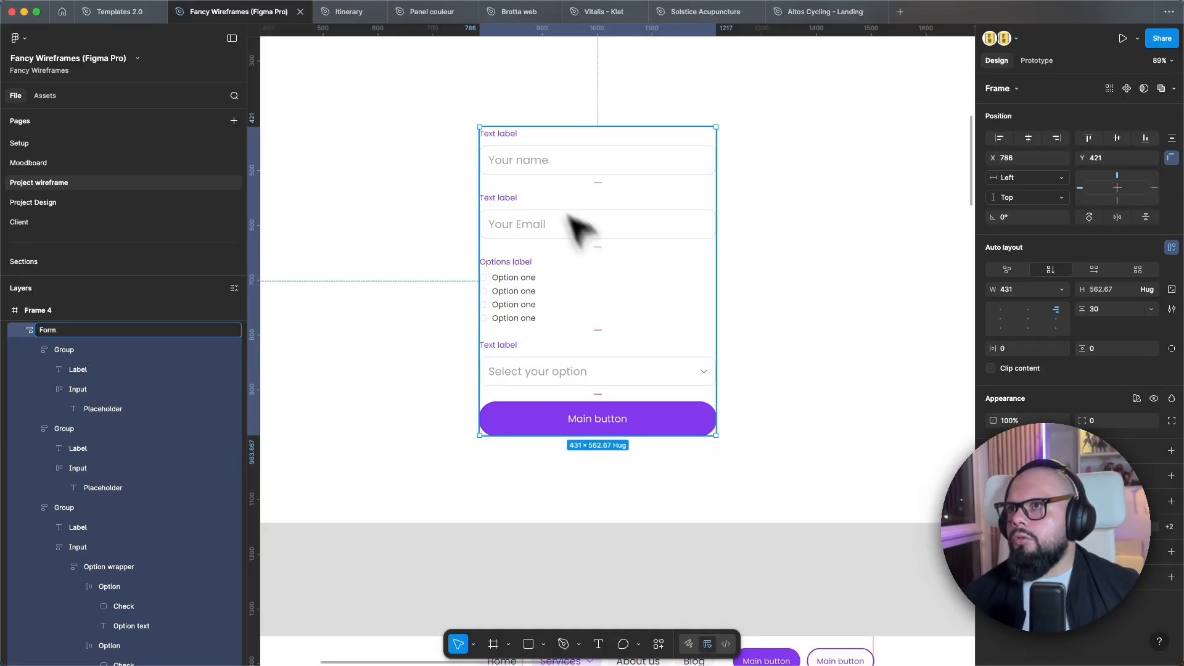
key("Return")
Step: Apply the 24 spacing variable to the vertical gap between the items in the Form frame
left_click(1151, 309)
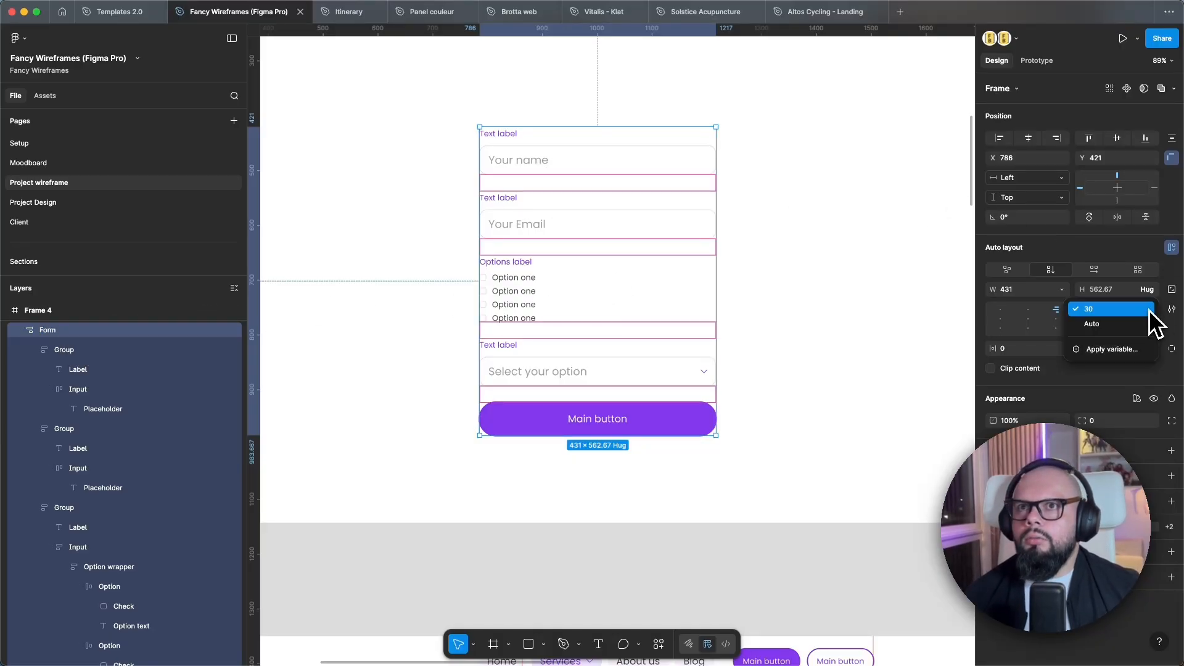
left_click(1131, 371)
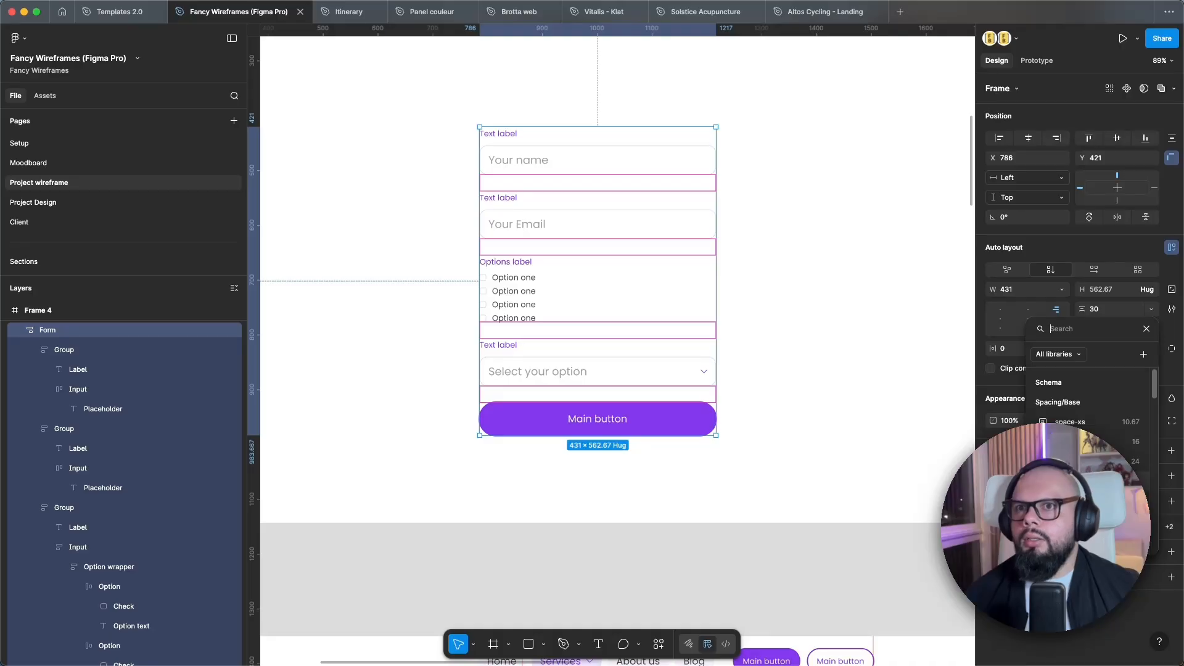
left_click(1136, 461)
left_click(822, 385)
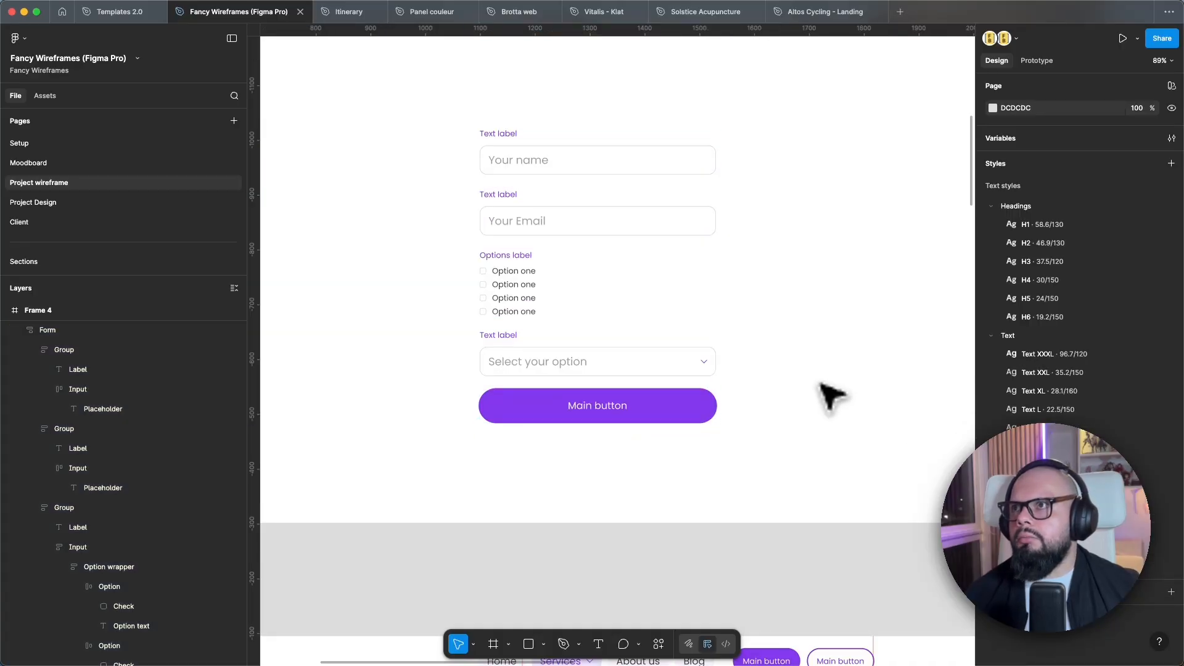
left_click(690, 332)
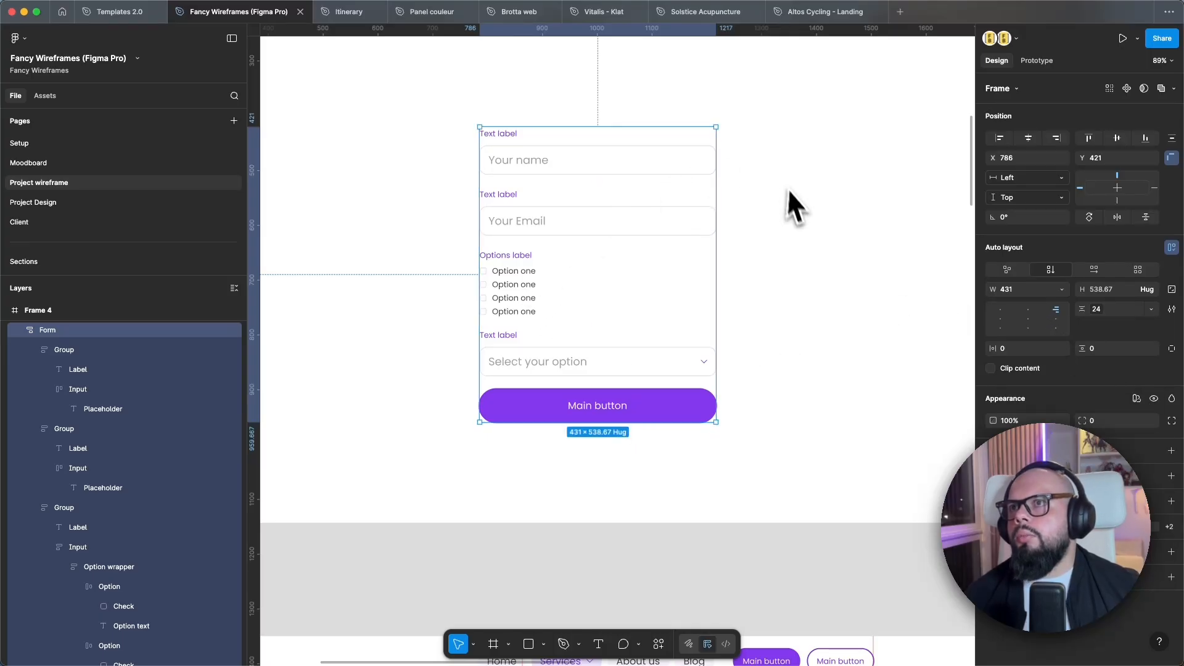
left_click(870, 348)
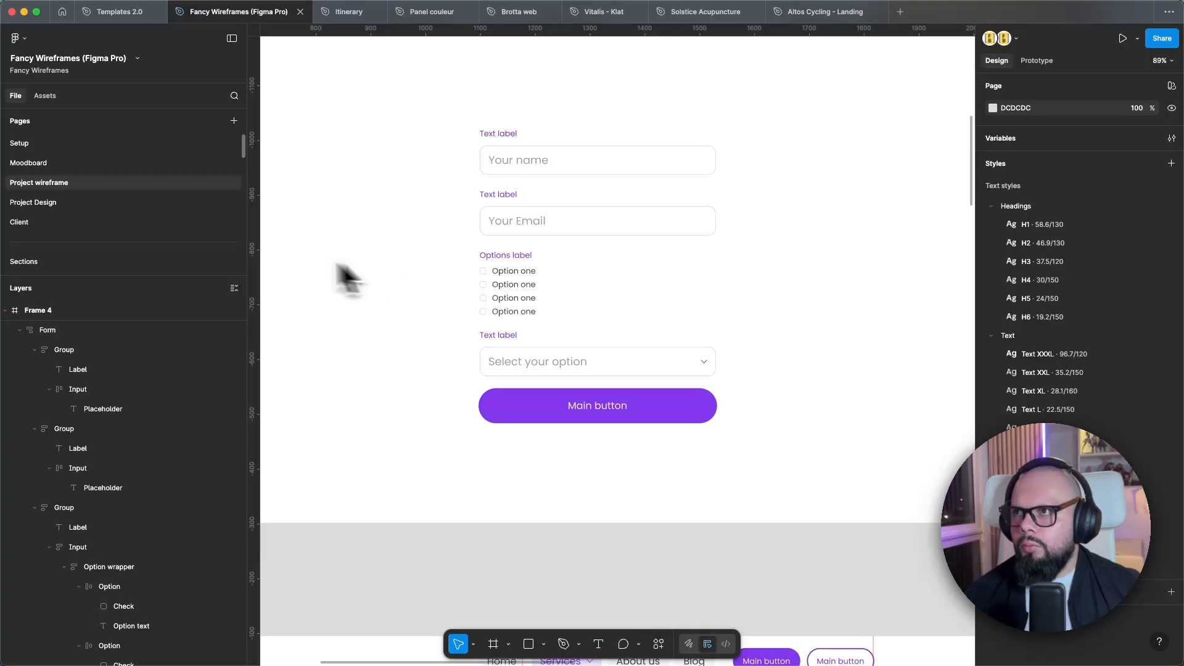
Step: Open the Forms page and examine the structure of the Form 01 contact form and its dark version
scroll(62, 177, "down", 10)
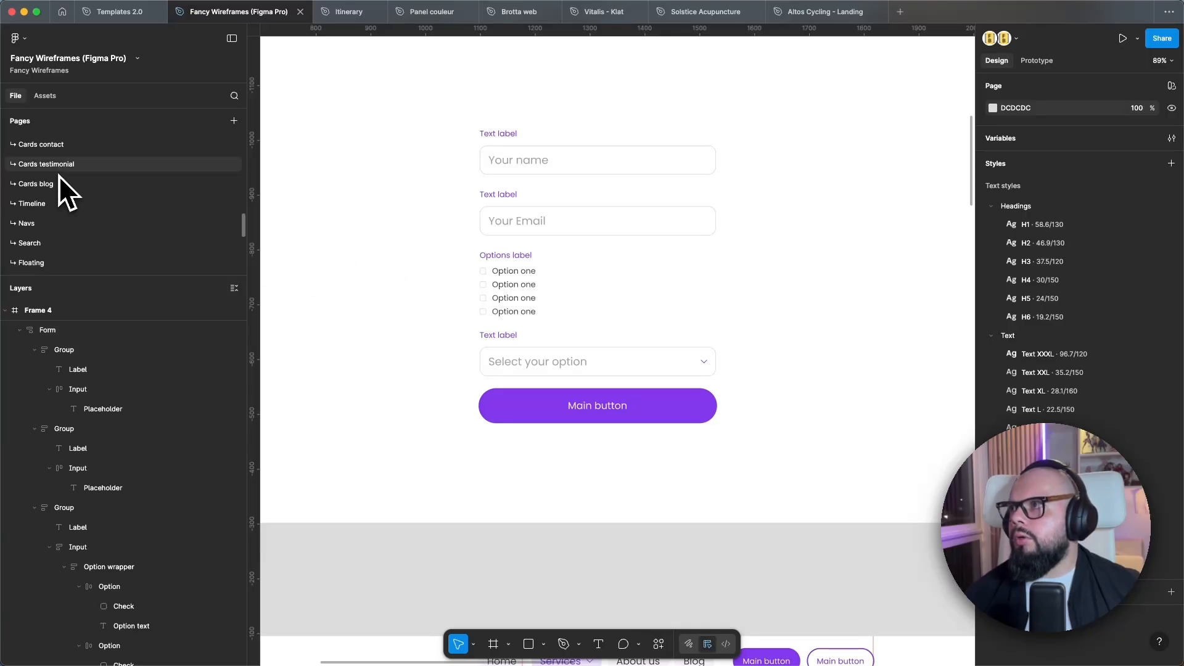
scroll(58, 176, "down", 5)
left_click(56, 229)
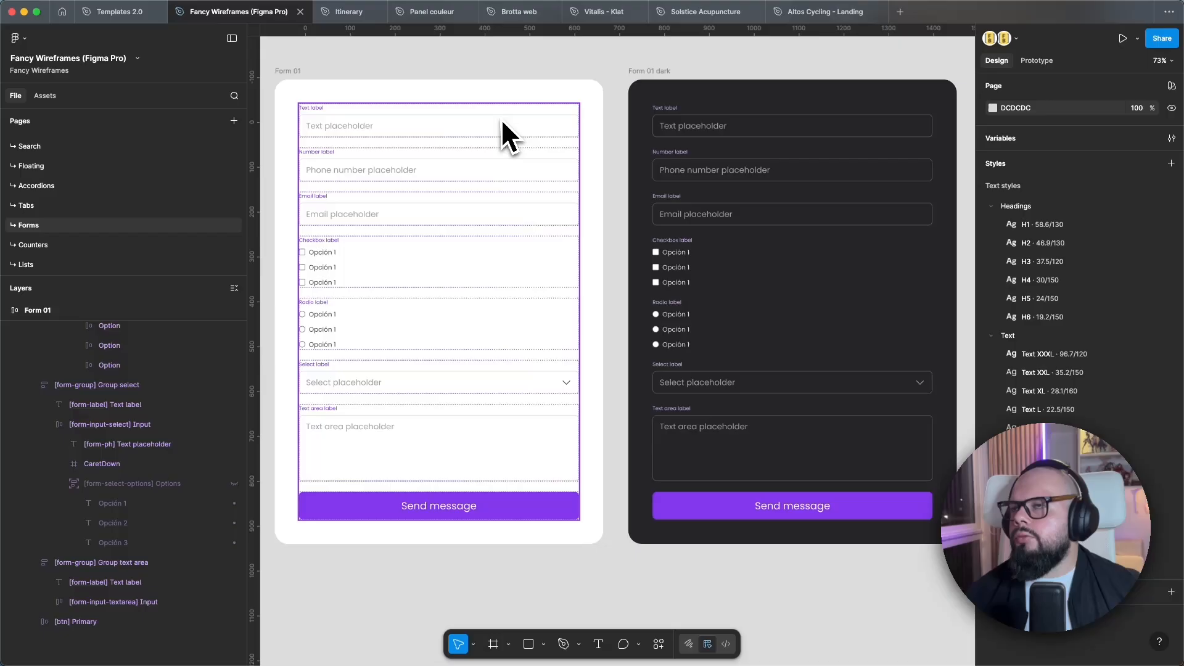
left_click(364, 123)
double_click(361, 127)
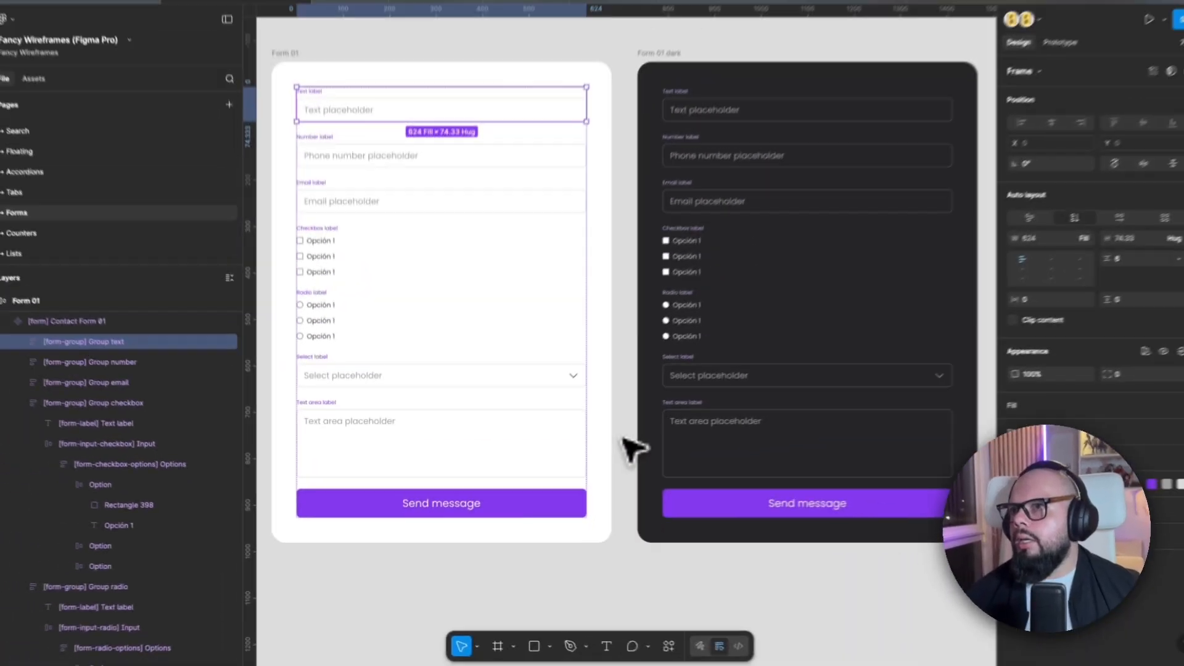
left_click(931, 321)
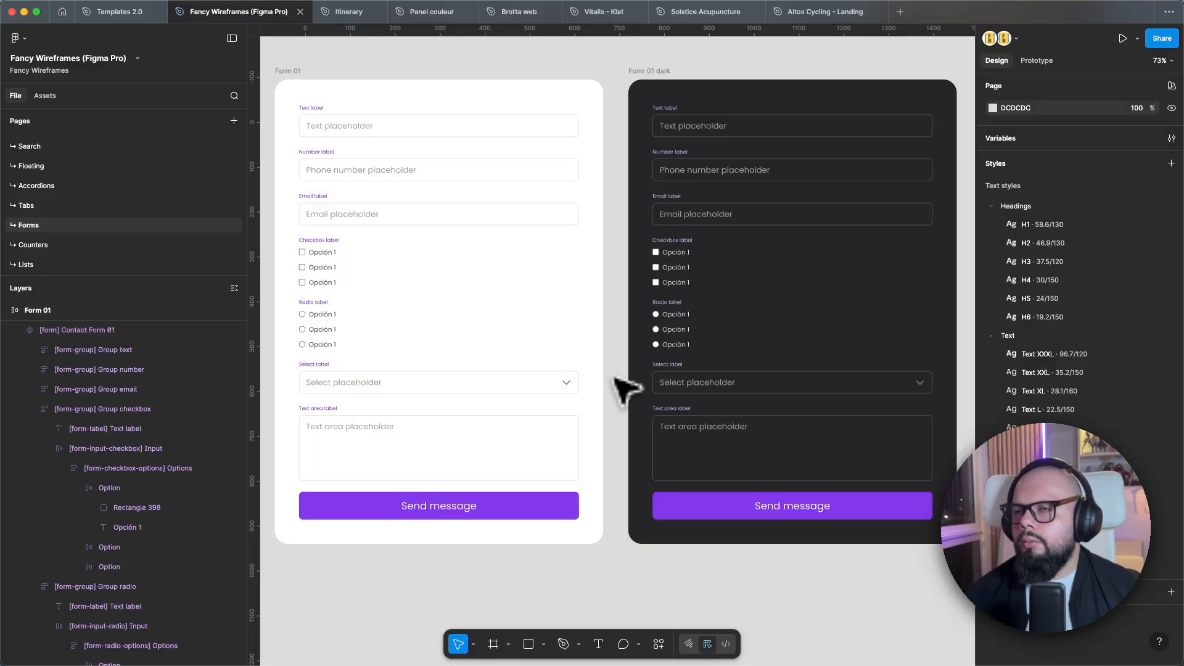
scroll(627, 387, "up", 2)
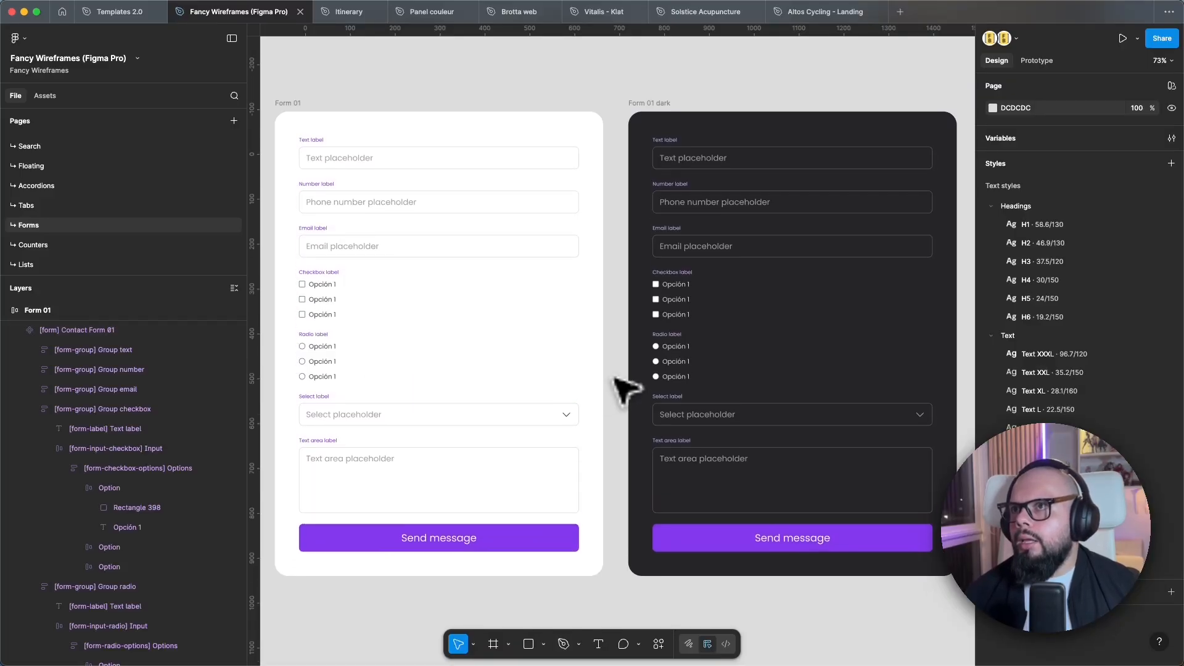